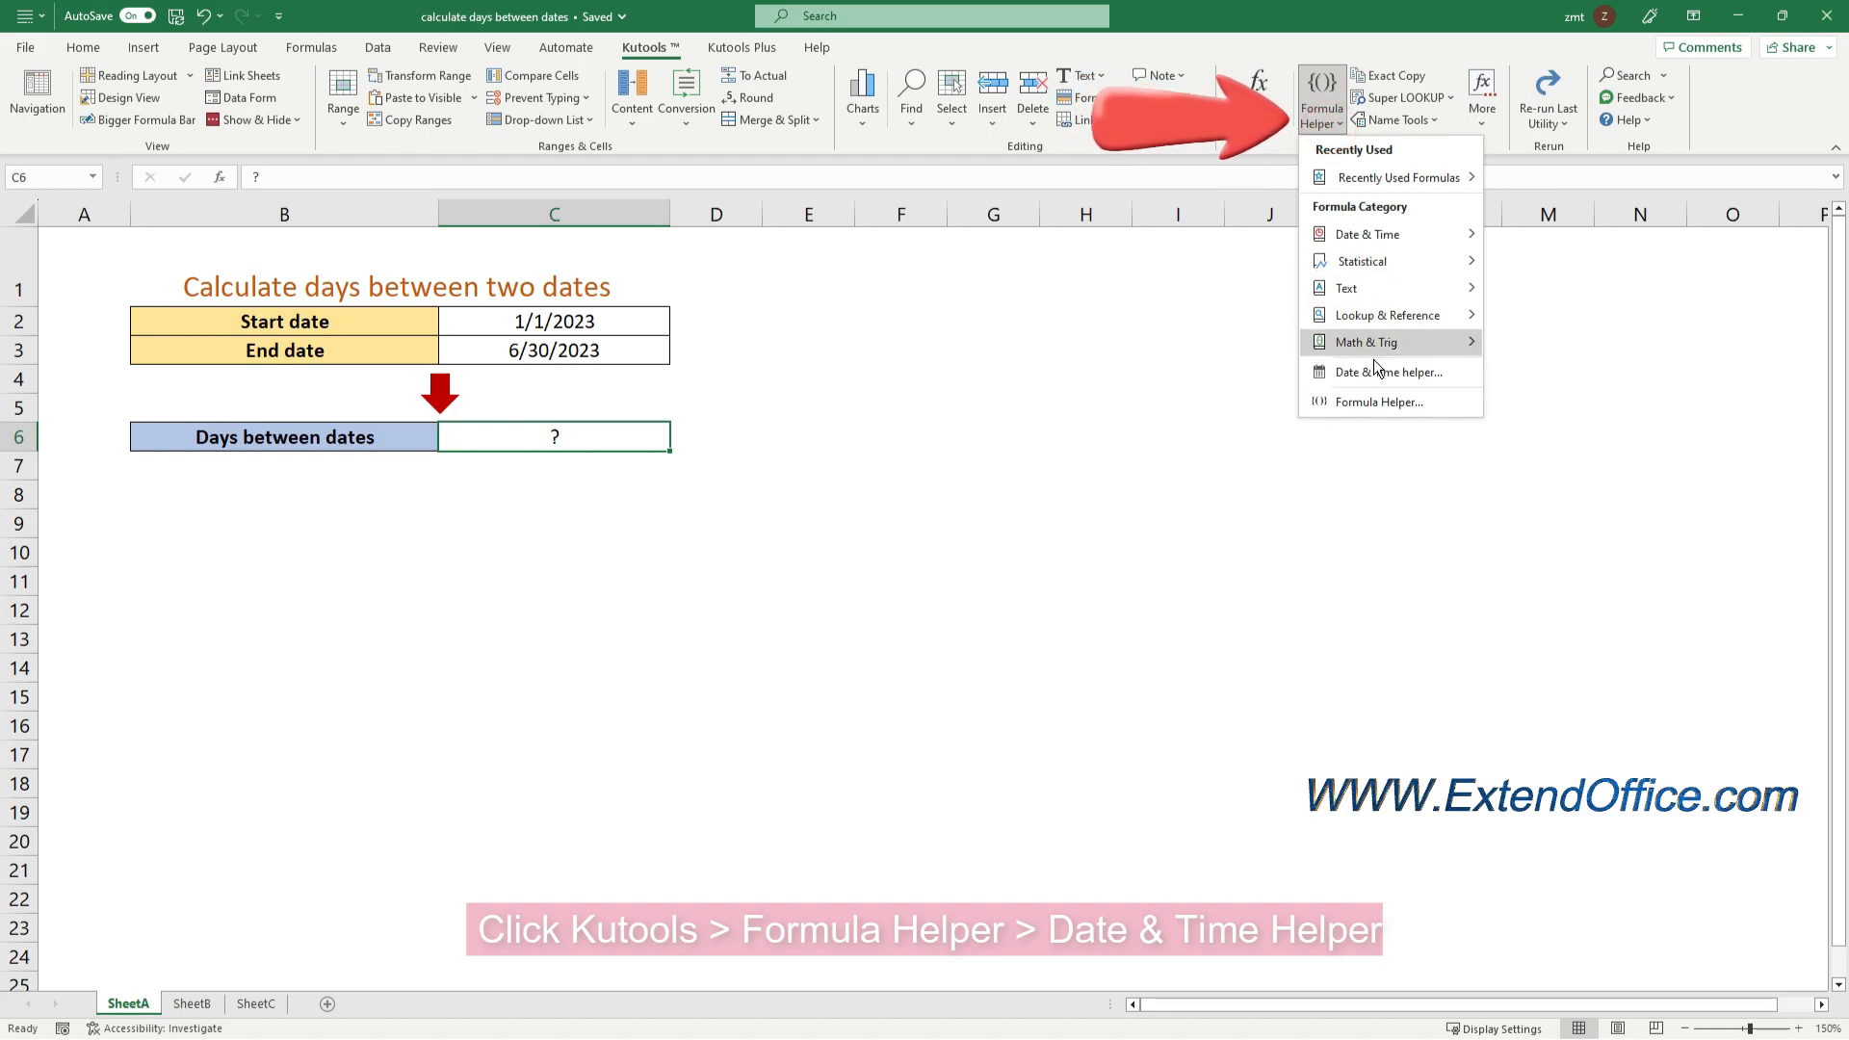
Open the Date & Time Helper and set up a Difference calculation with cell C2 as Date1 and cell C3 as Date2
click(1374, 376)
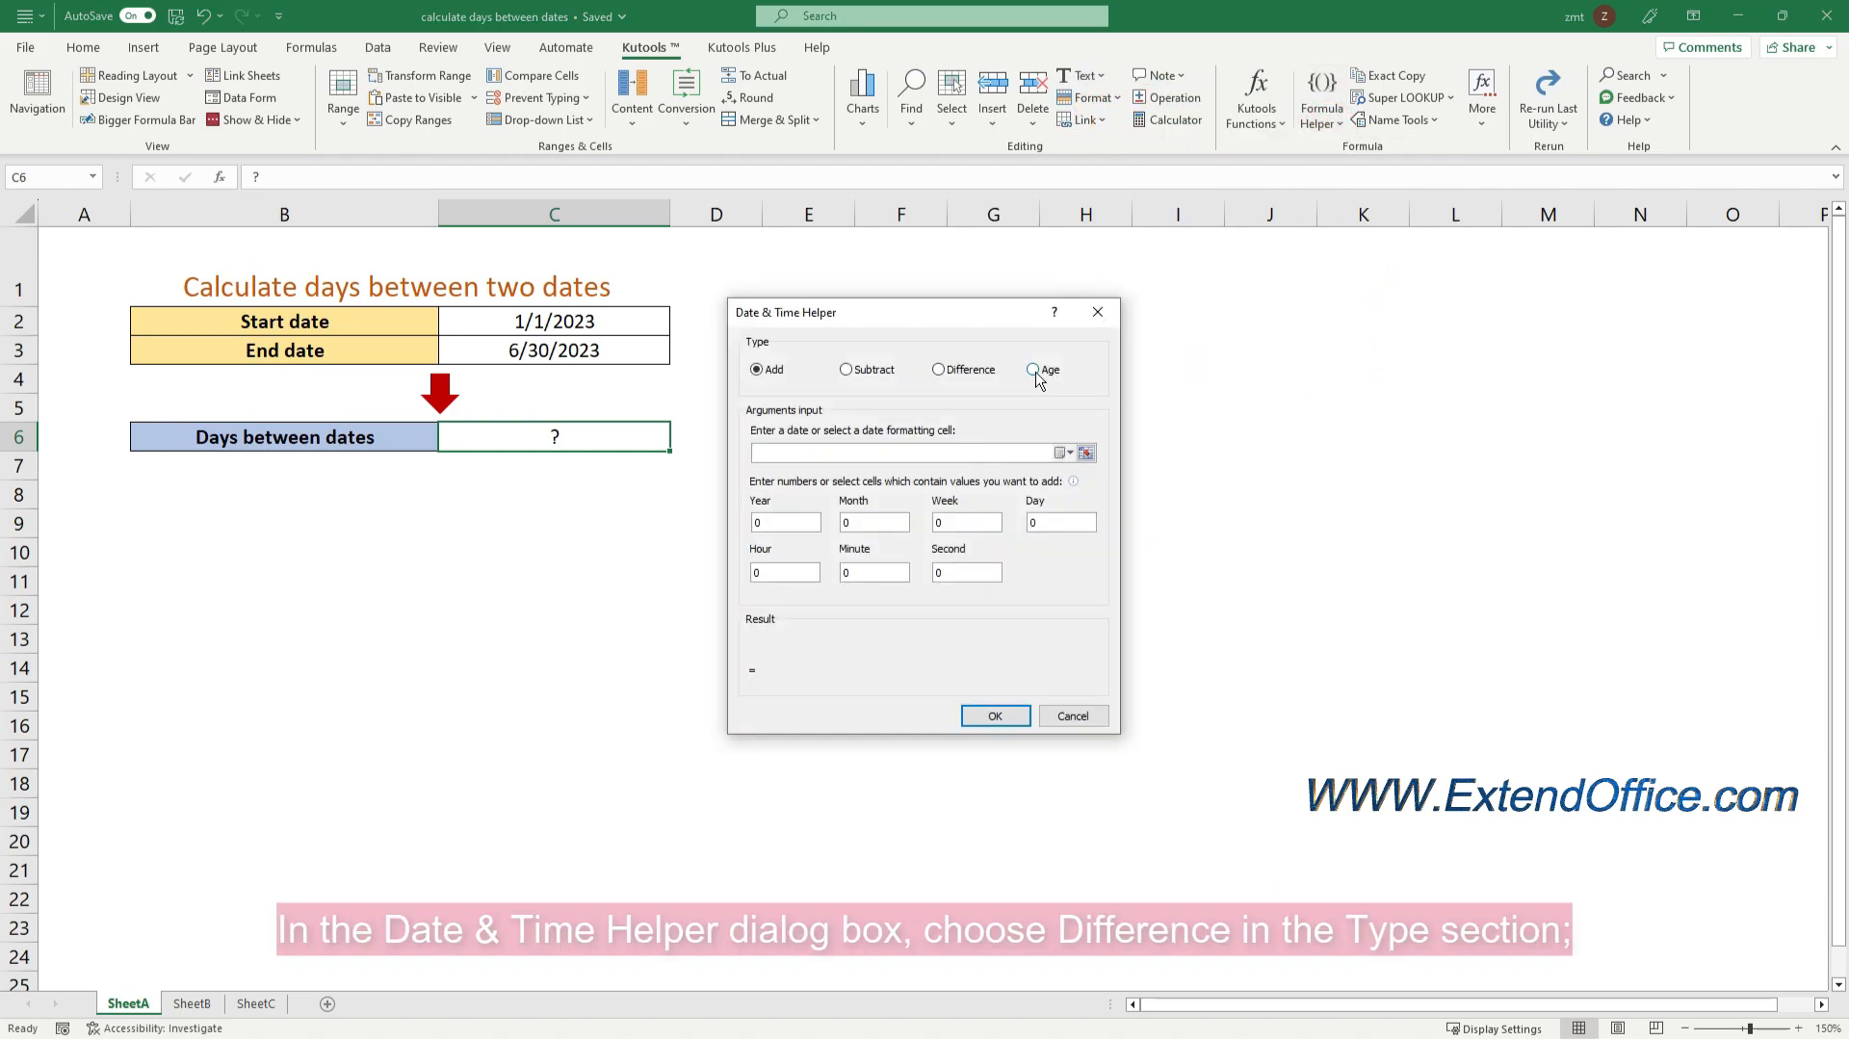
click(938, 370)
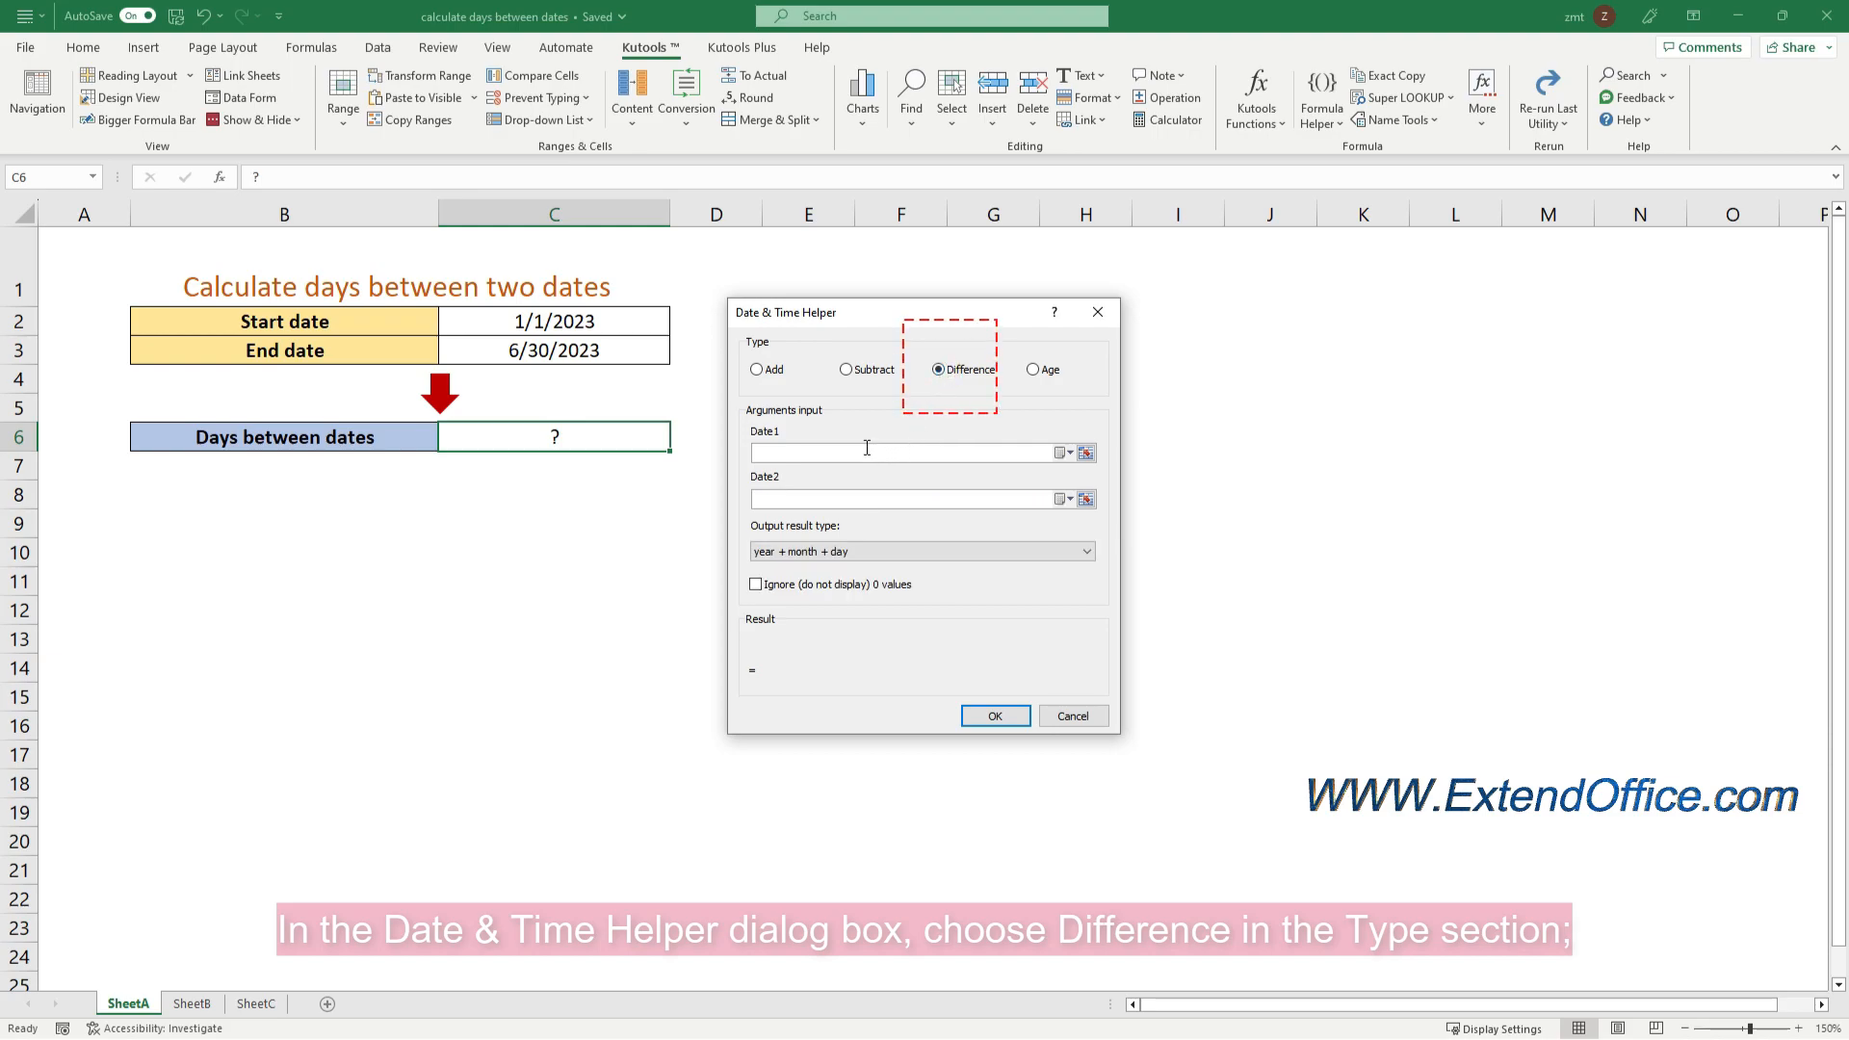
click(1085, 453)
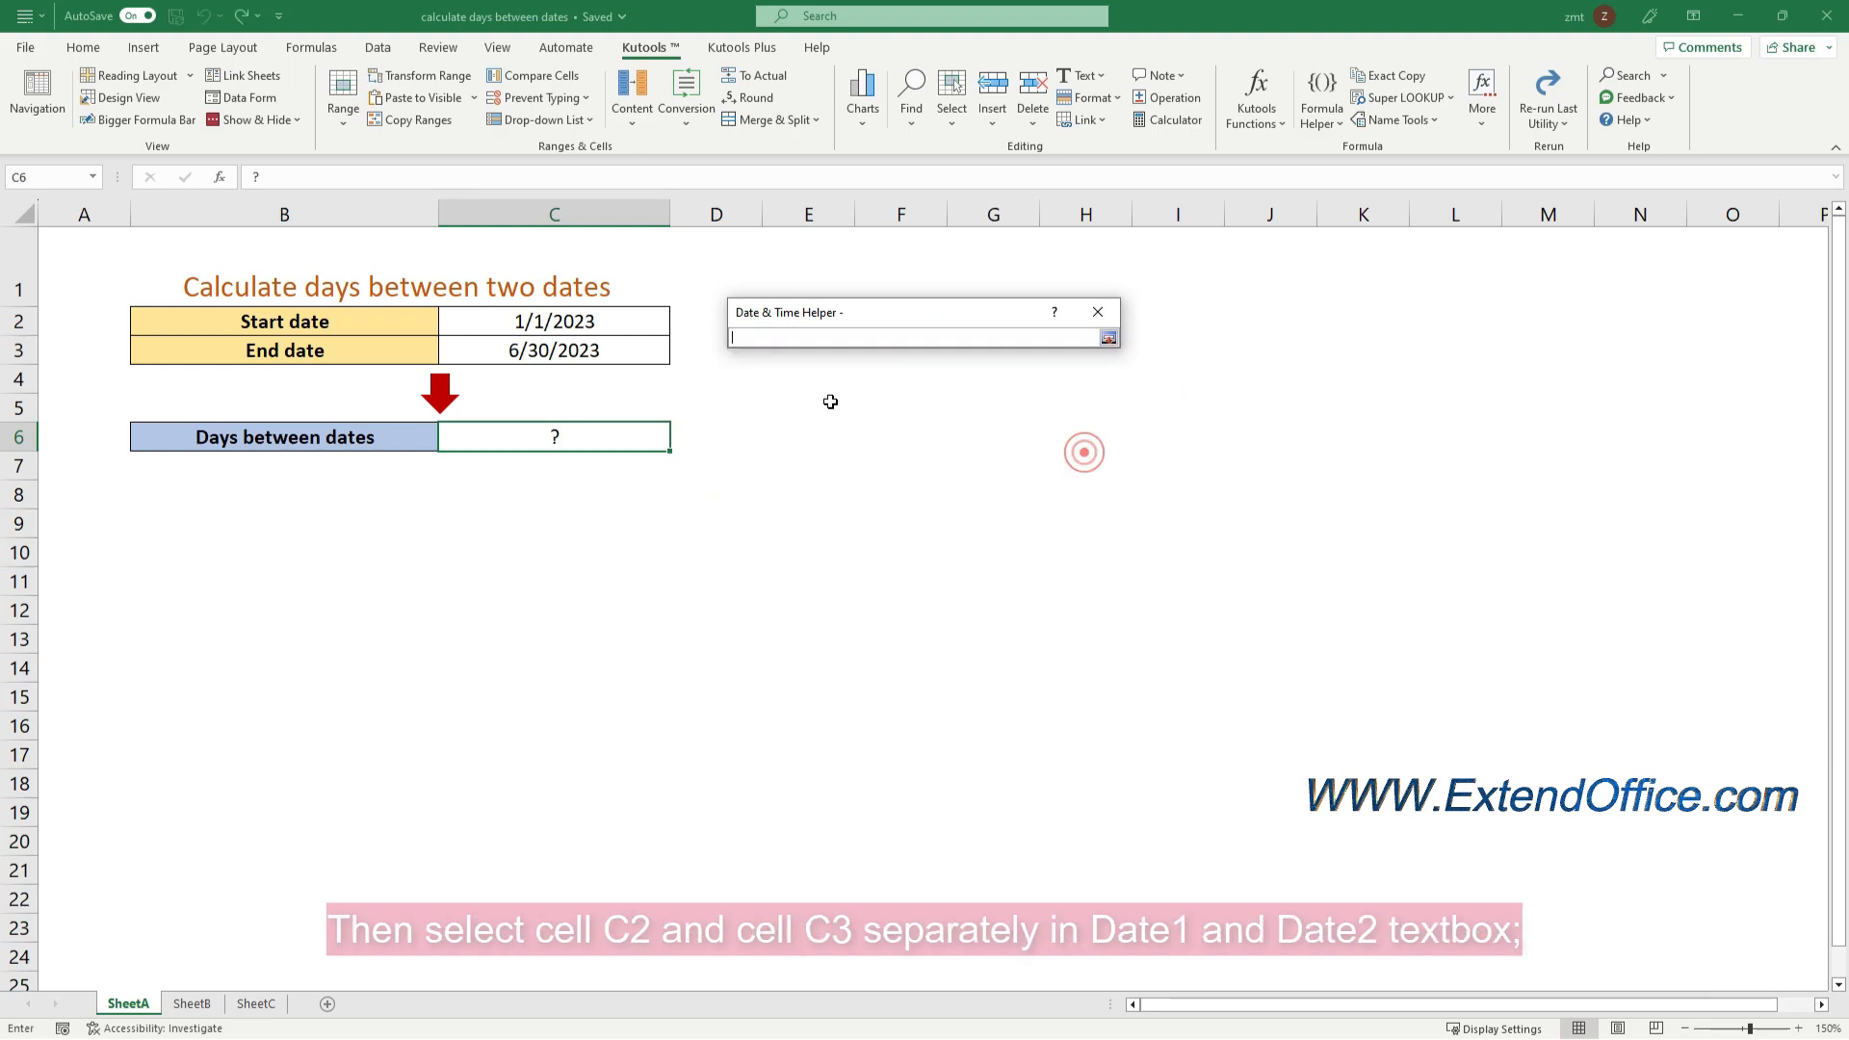
click(581, 326)
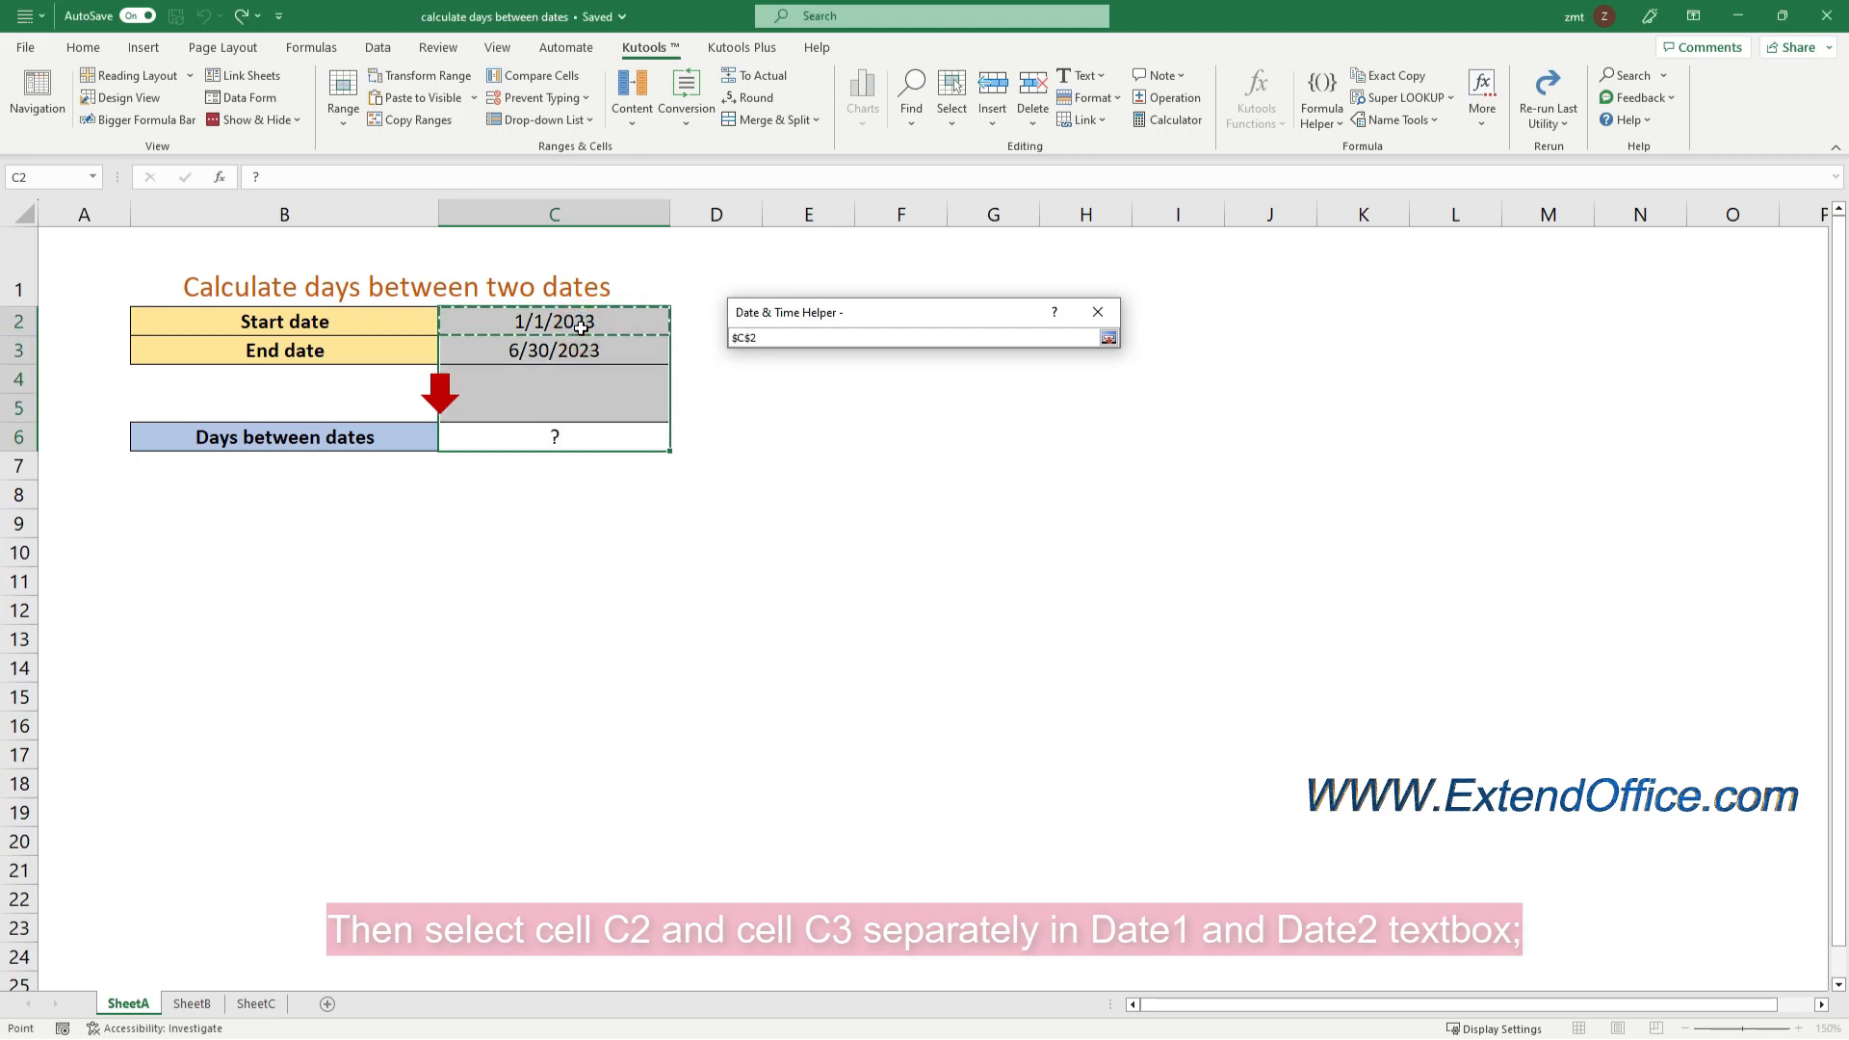
key(Return)
click(1086, 497)
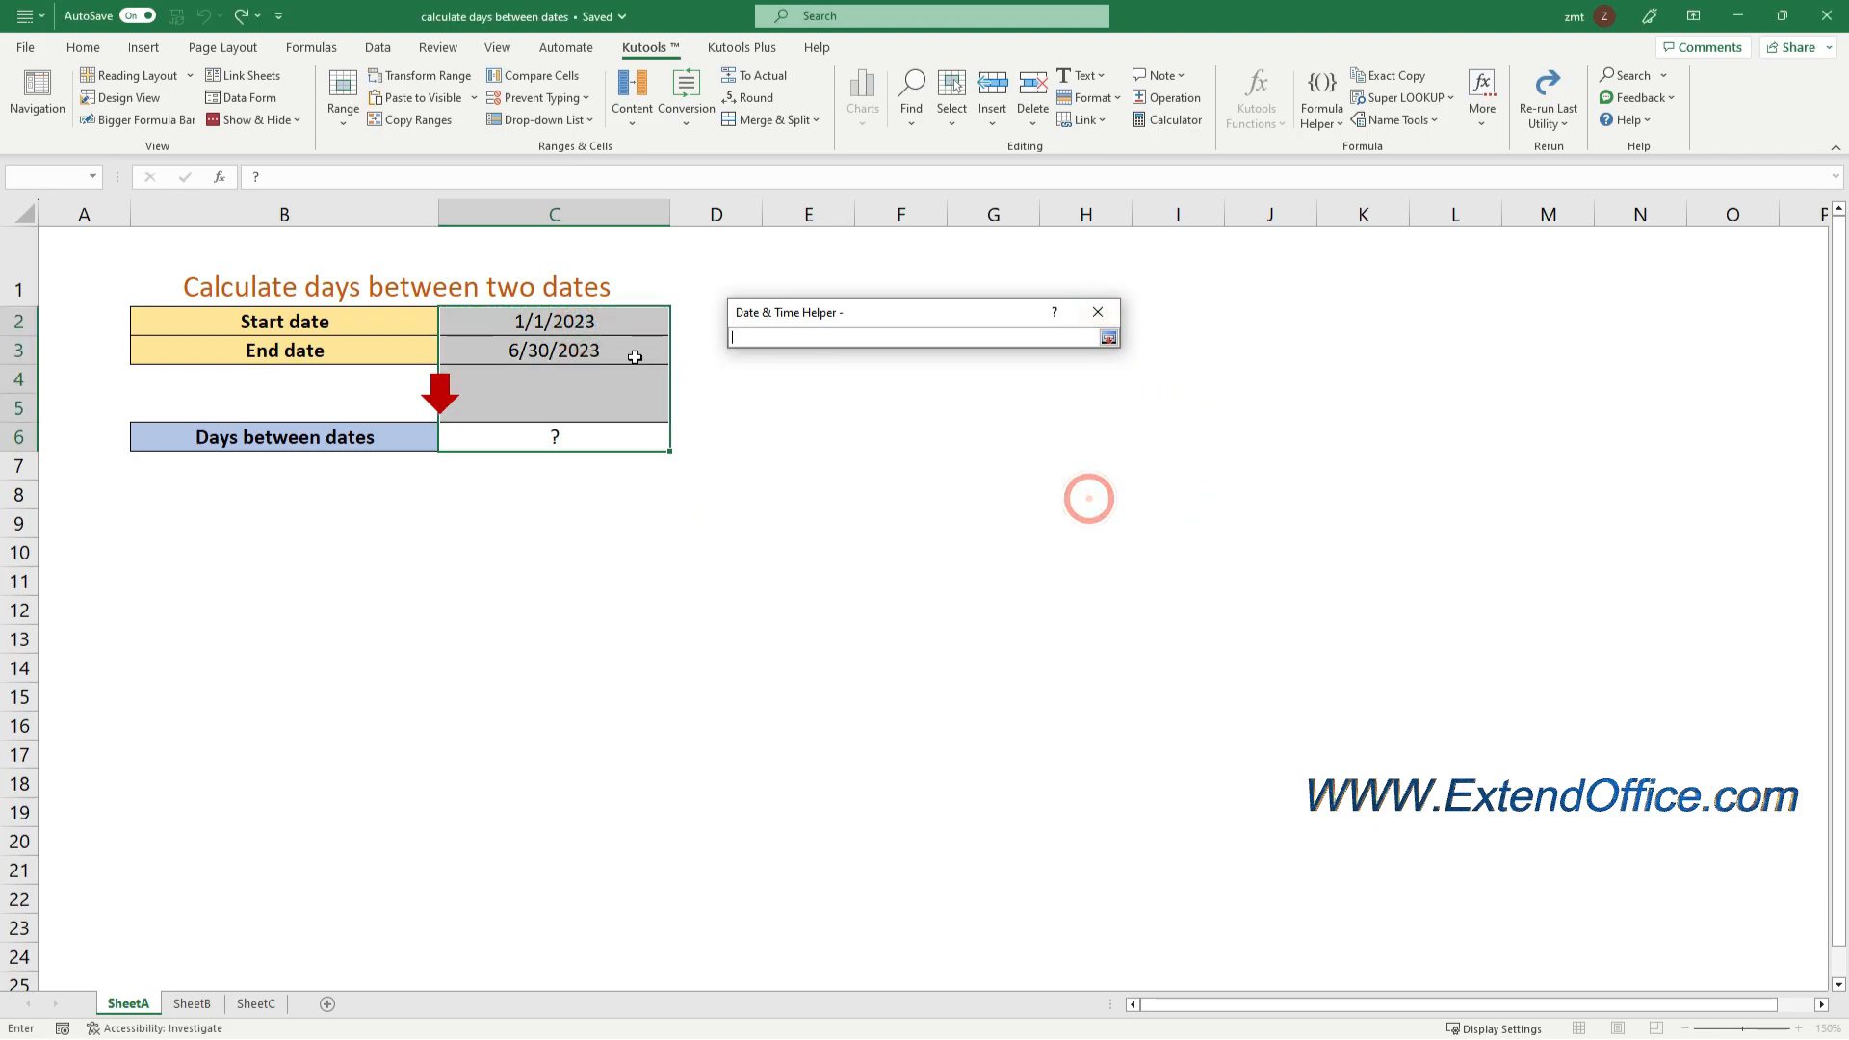
click(595, 350)
key(Return)
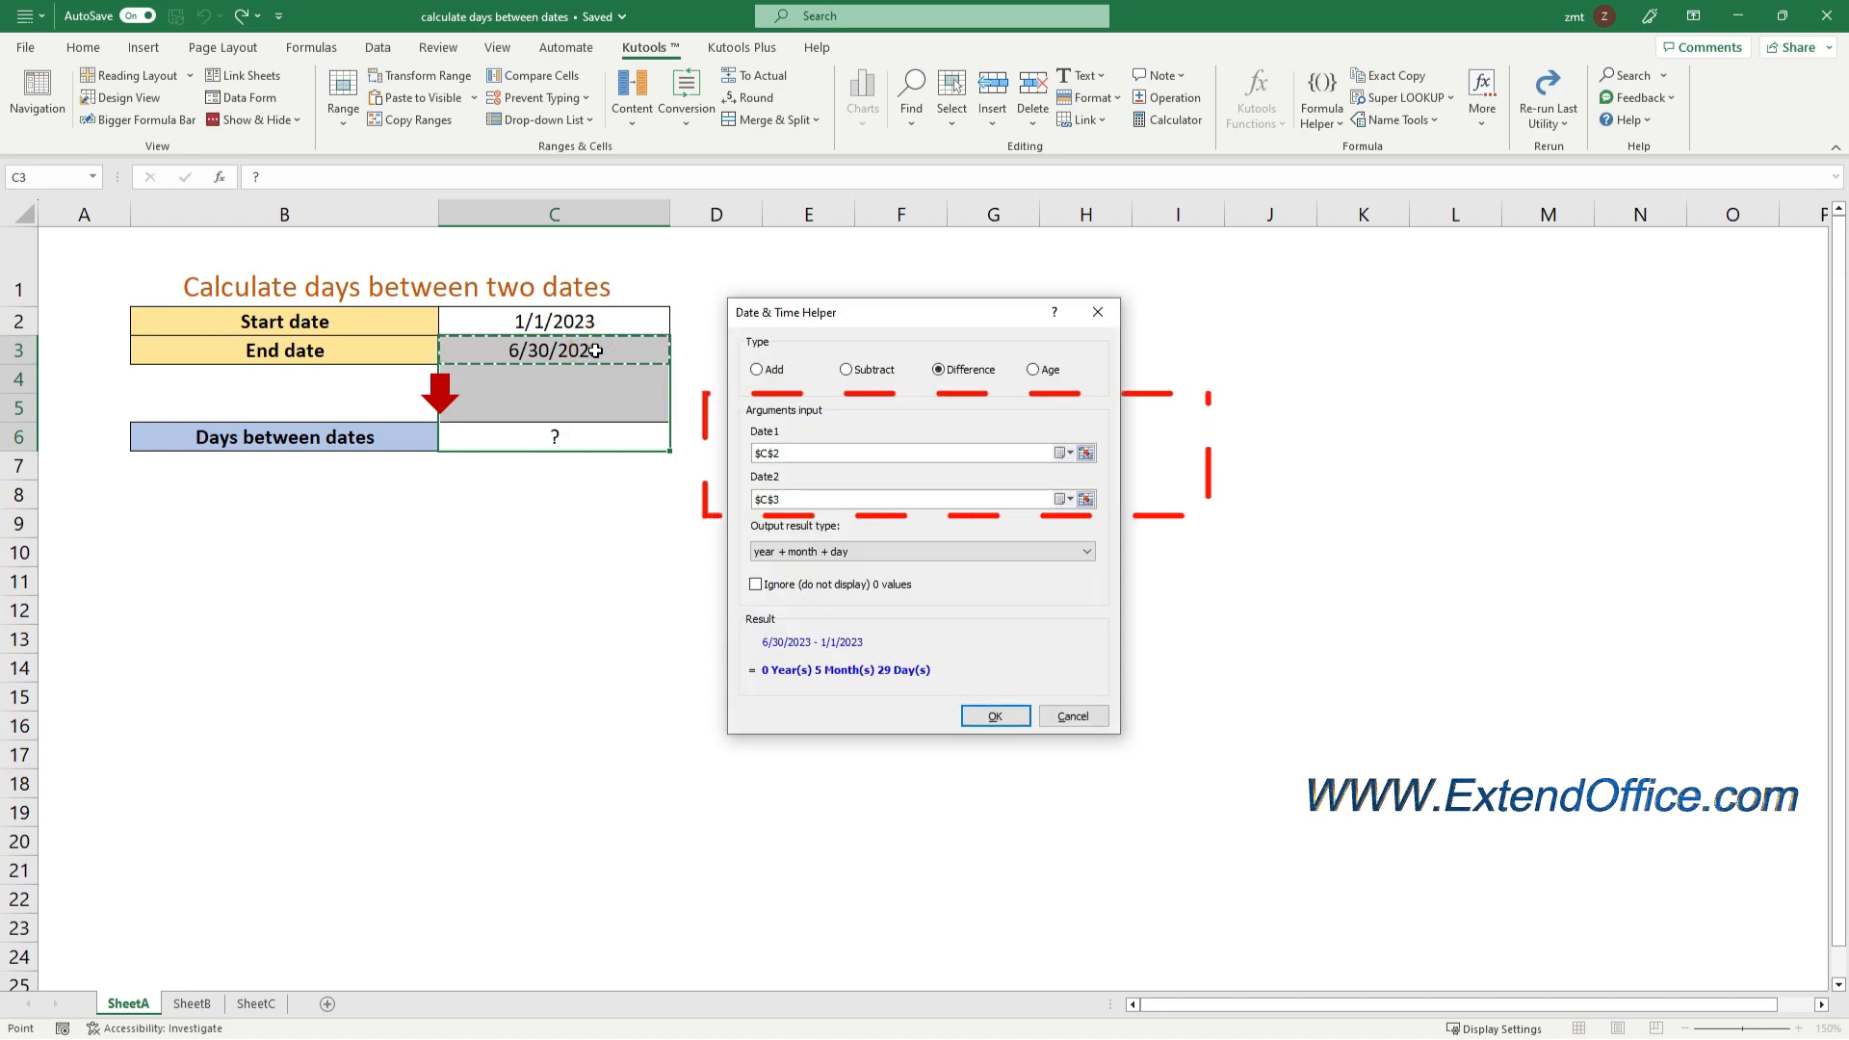
Set the output result type to day and insert the date difference formula into cell C6
click(949, 547)
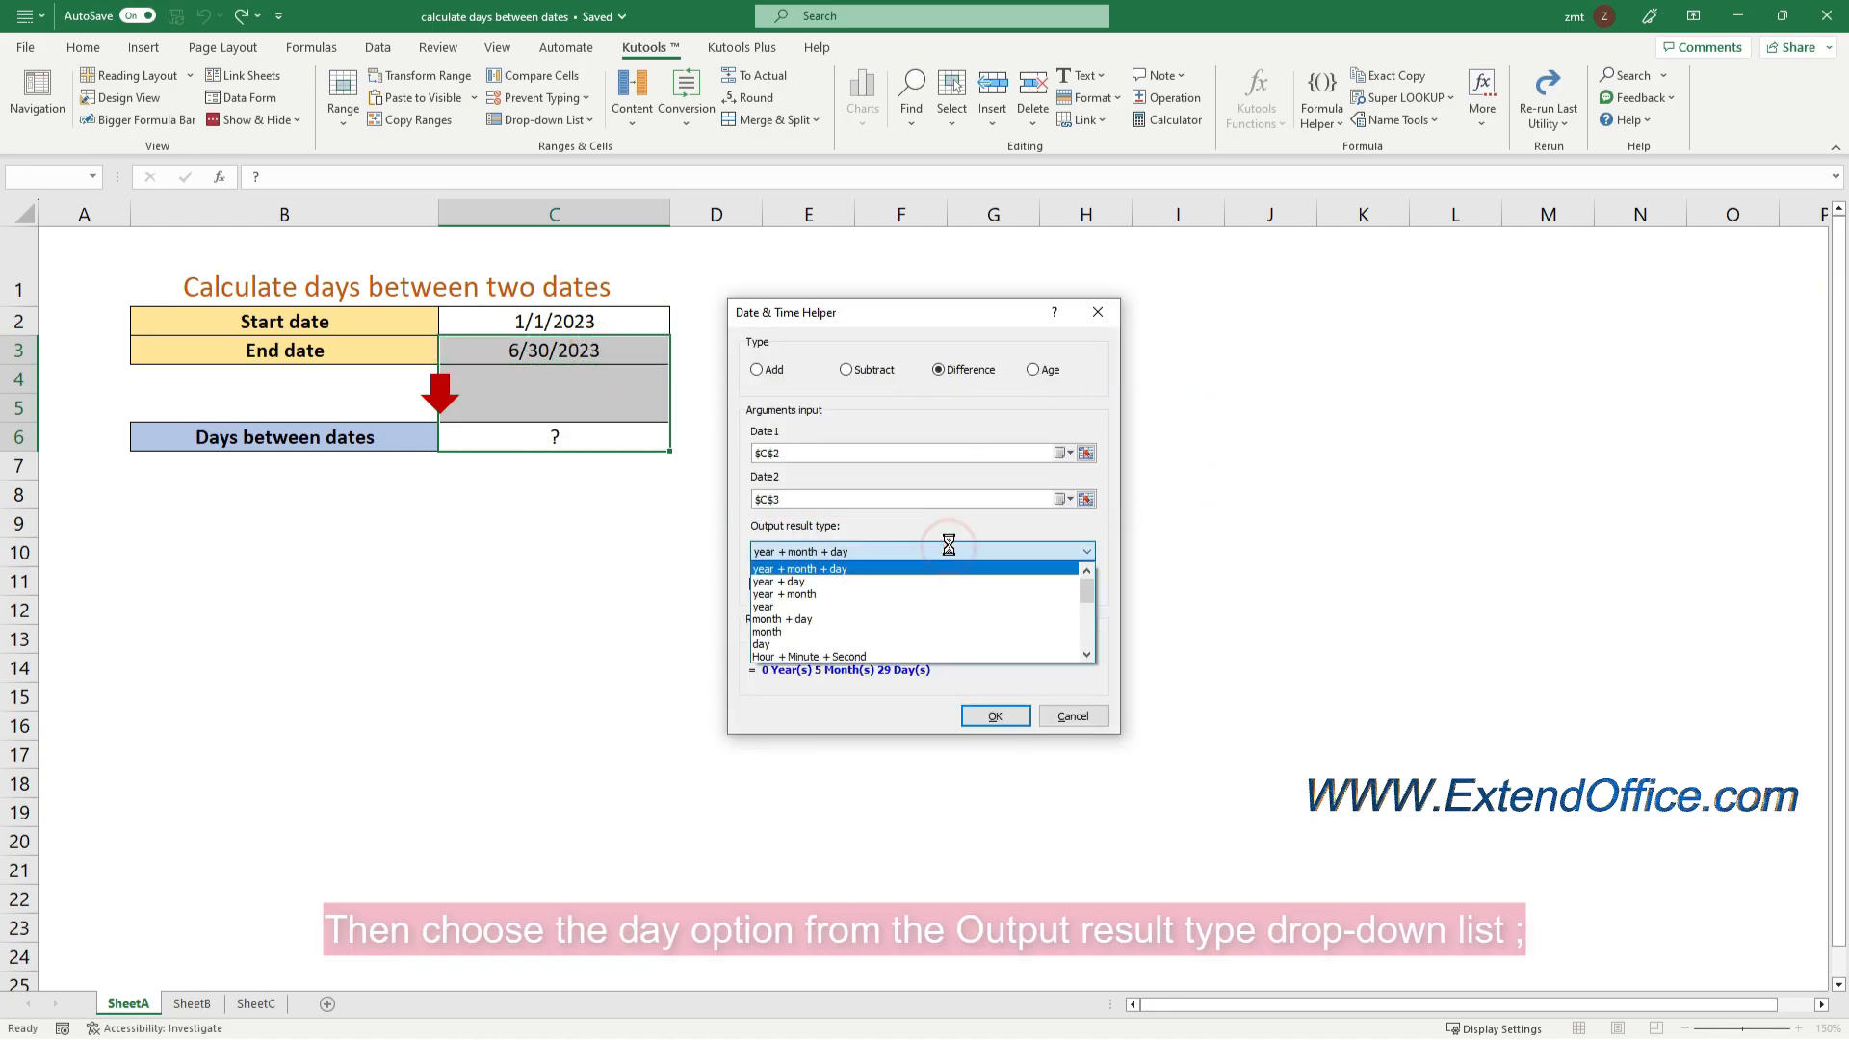
click(794, 645)
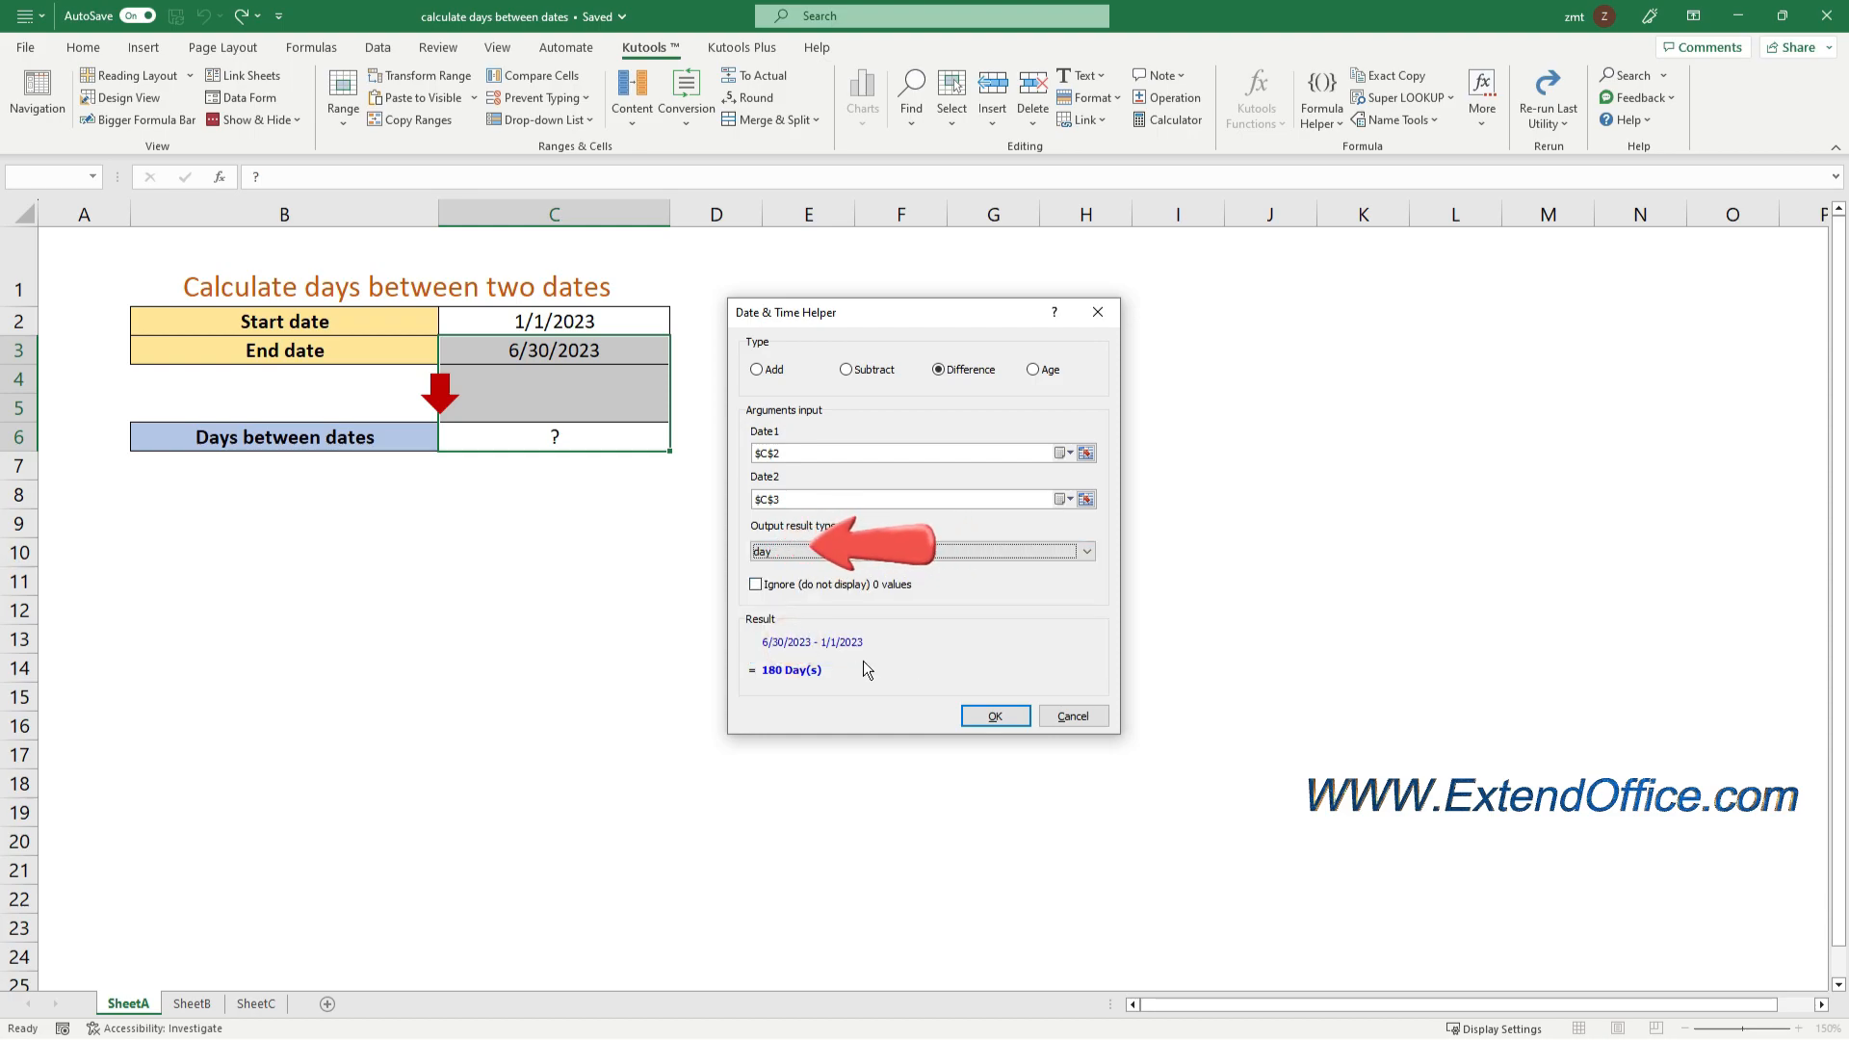
click(1009, 720)
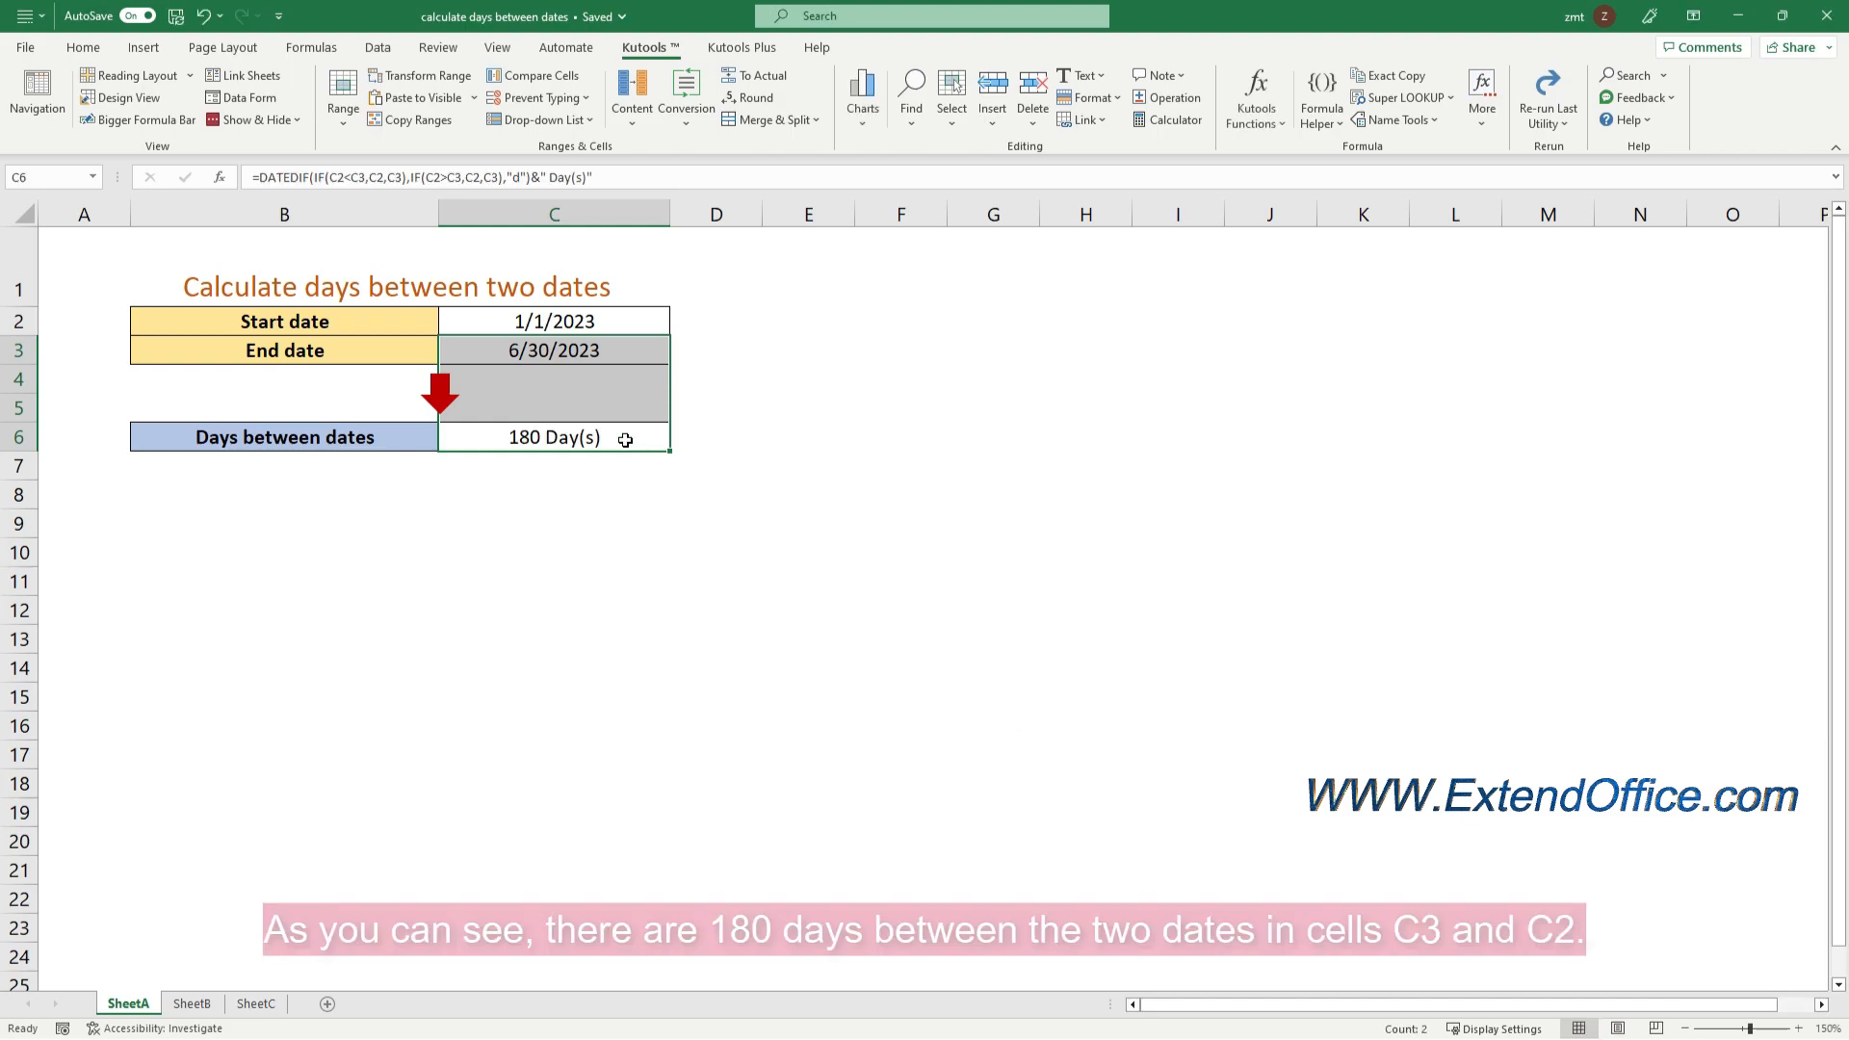
Enter the formula =DAYS(C3,C2) in cell C6 to calculate the days between the start and end dates
click(626, 440)
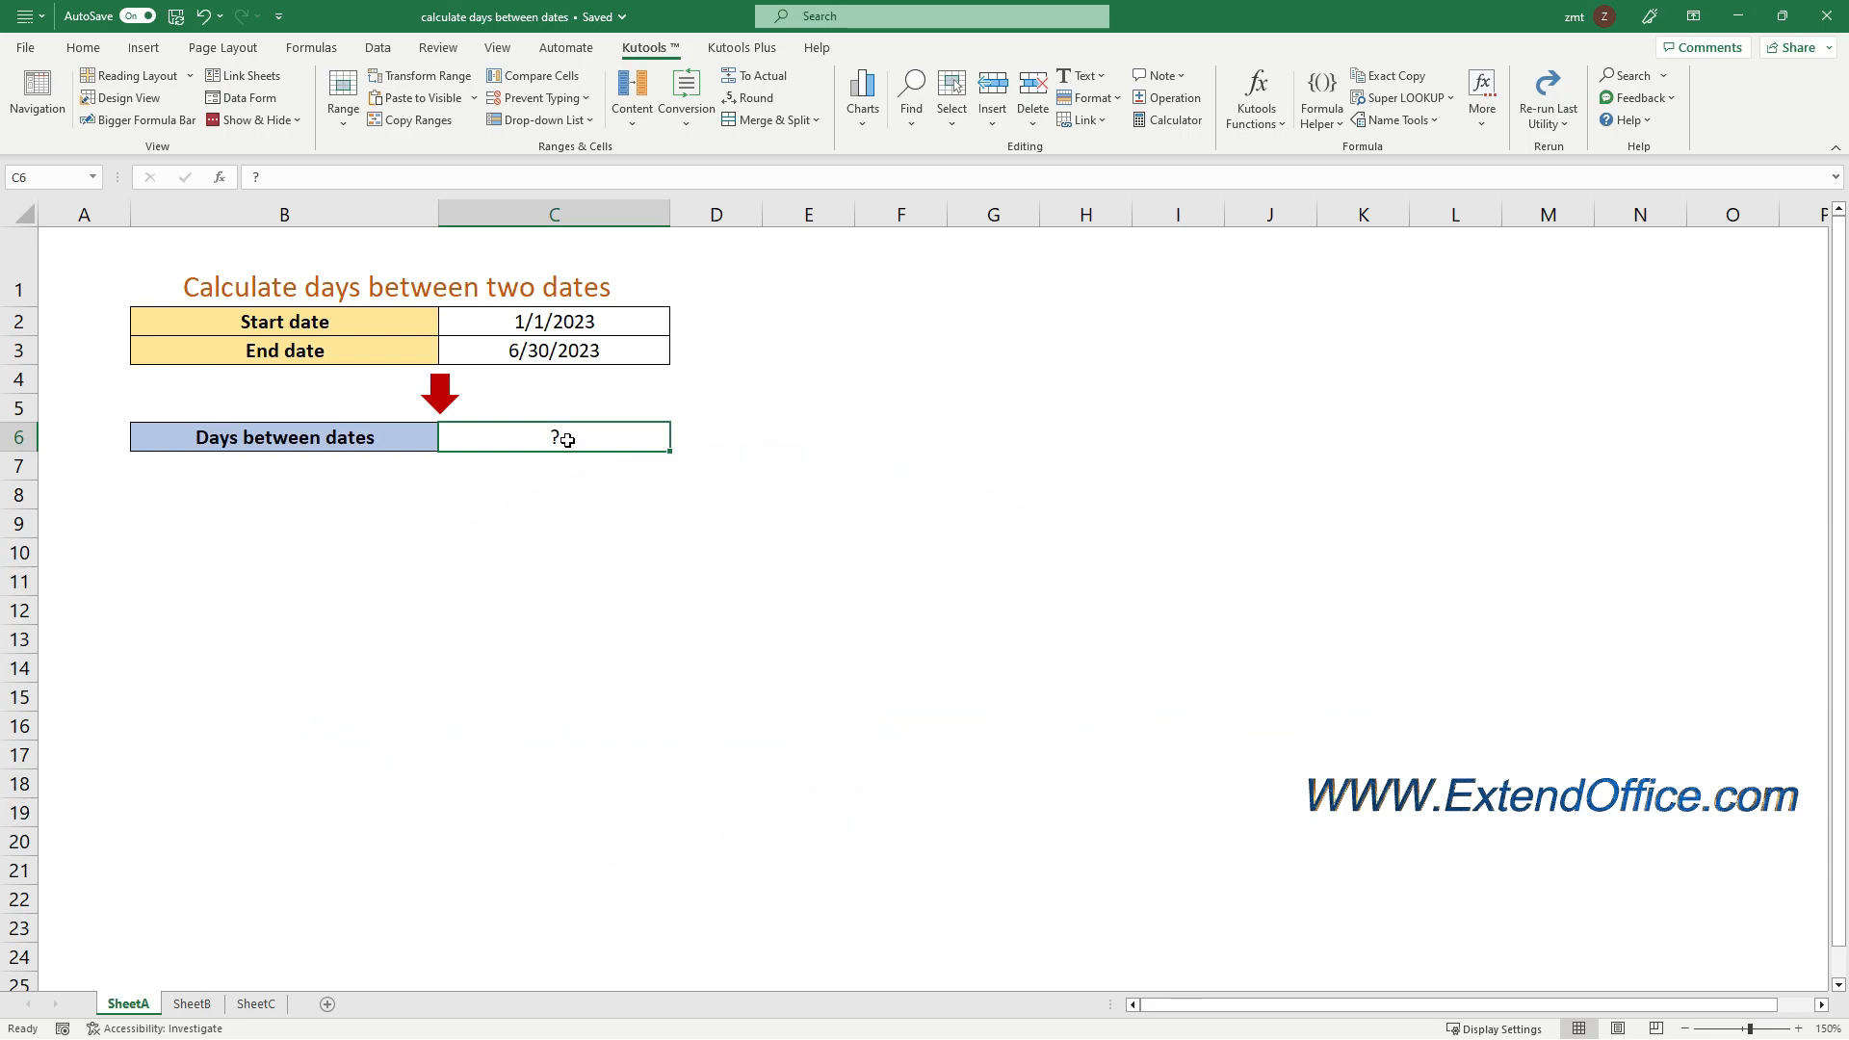
text(=)
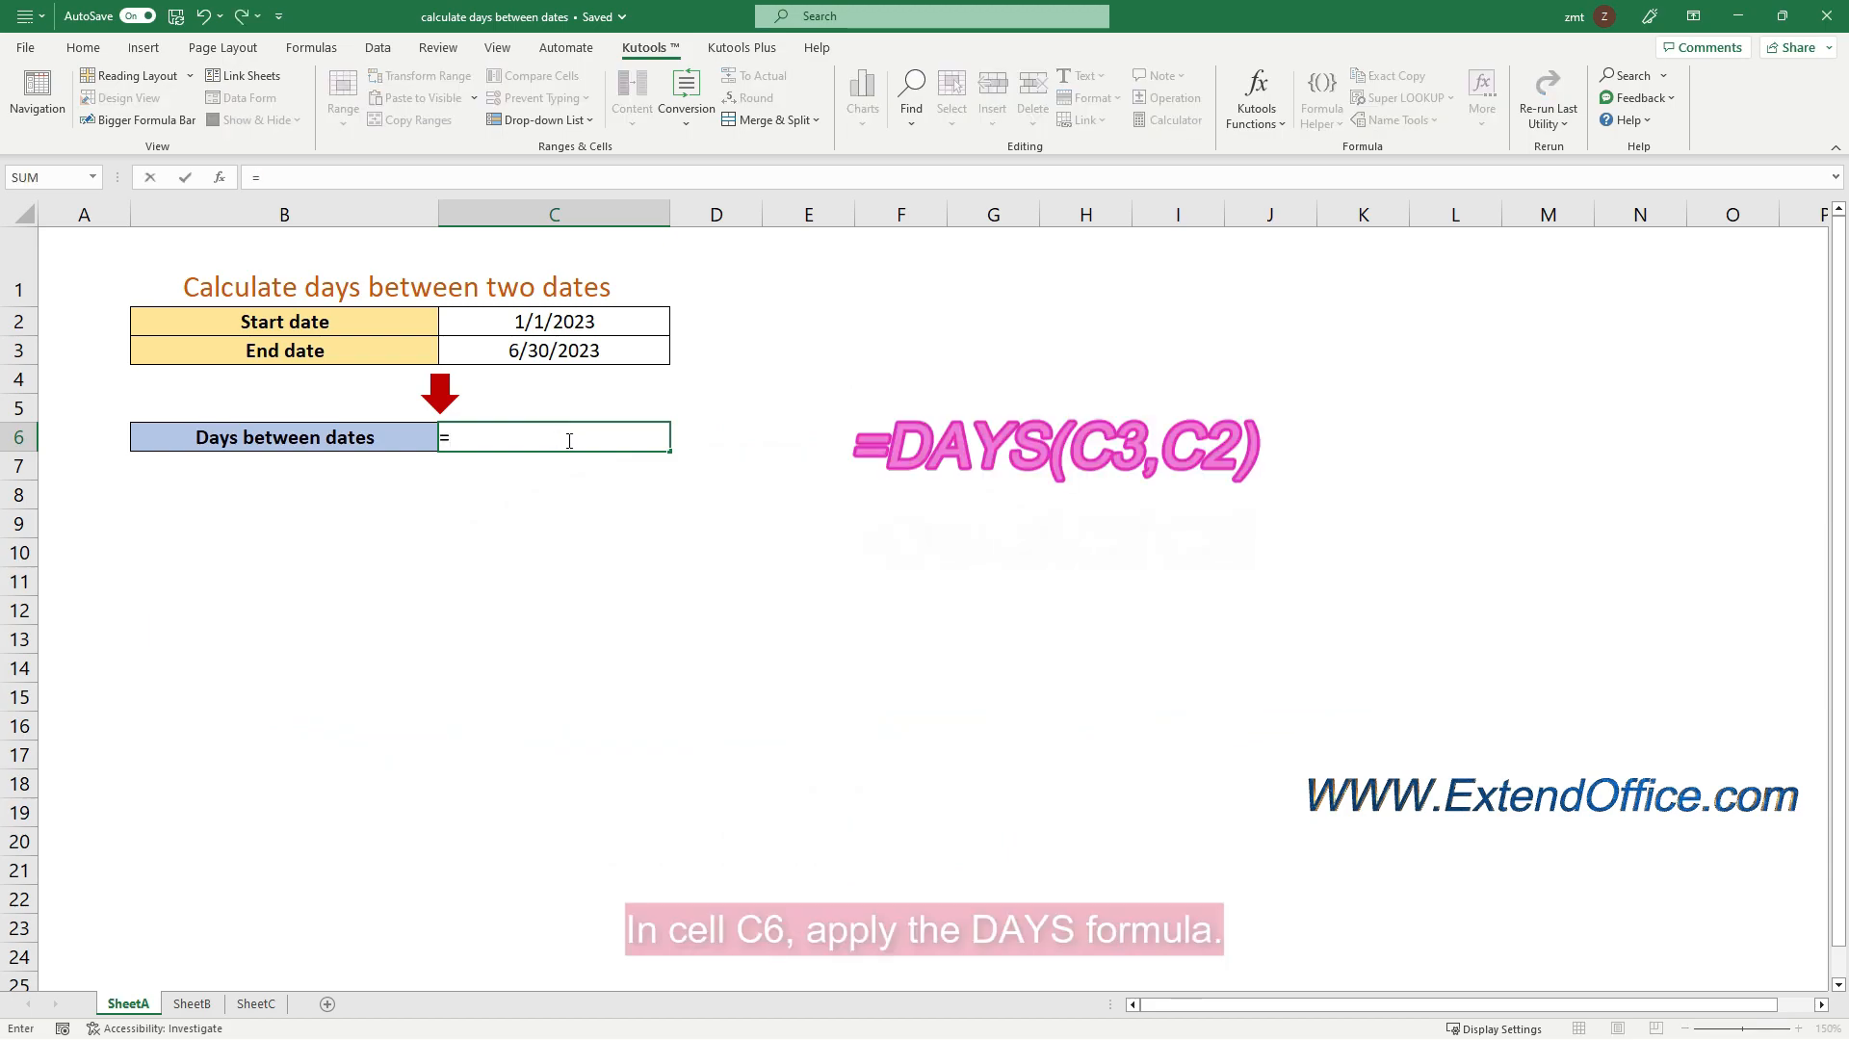
text(DA)
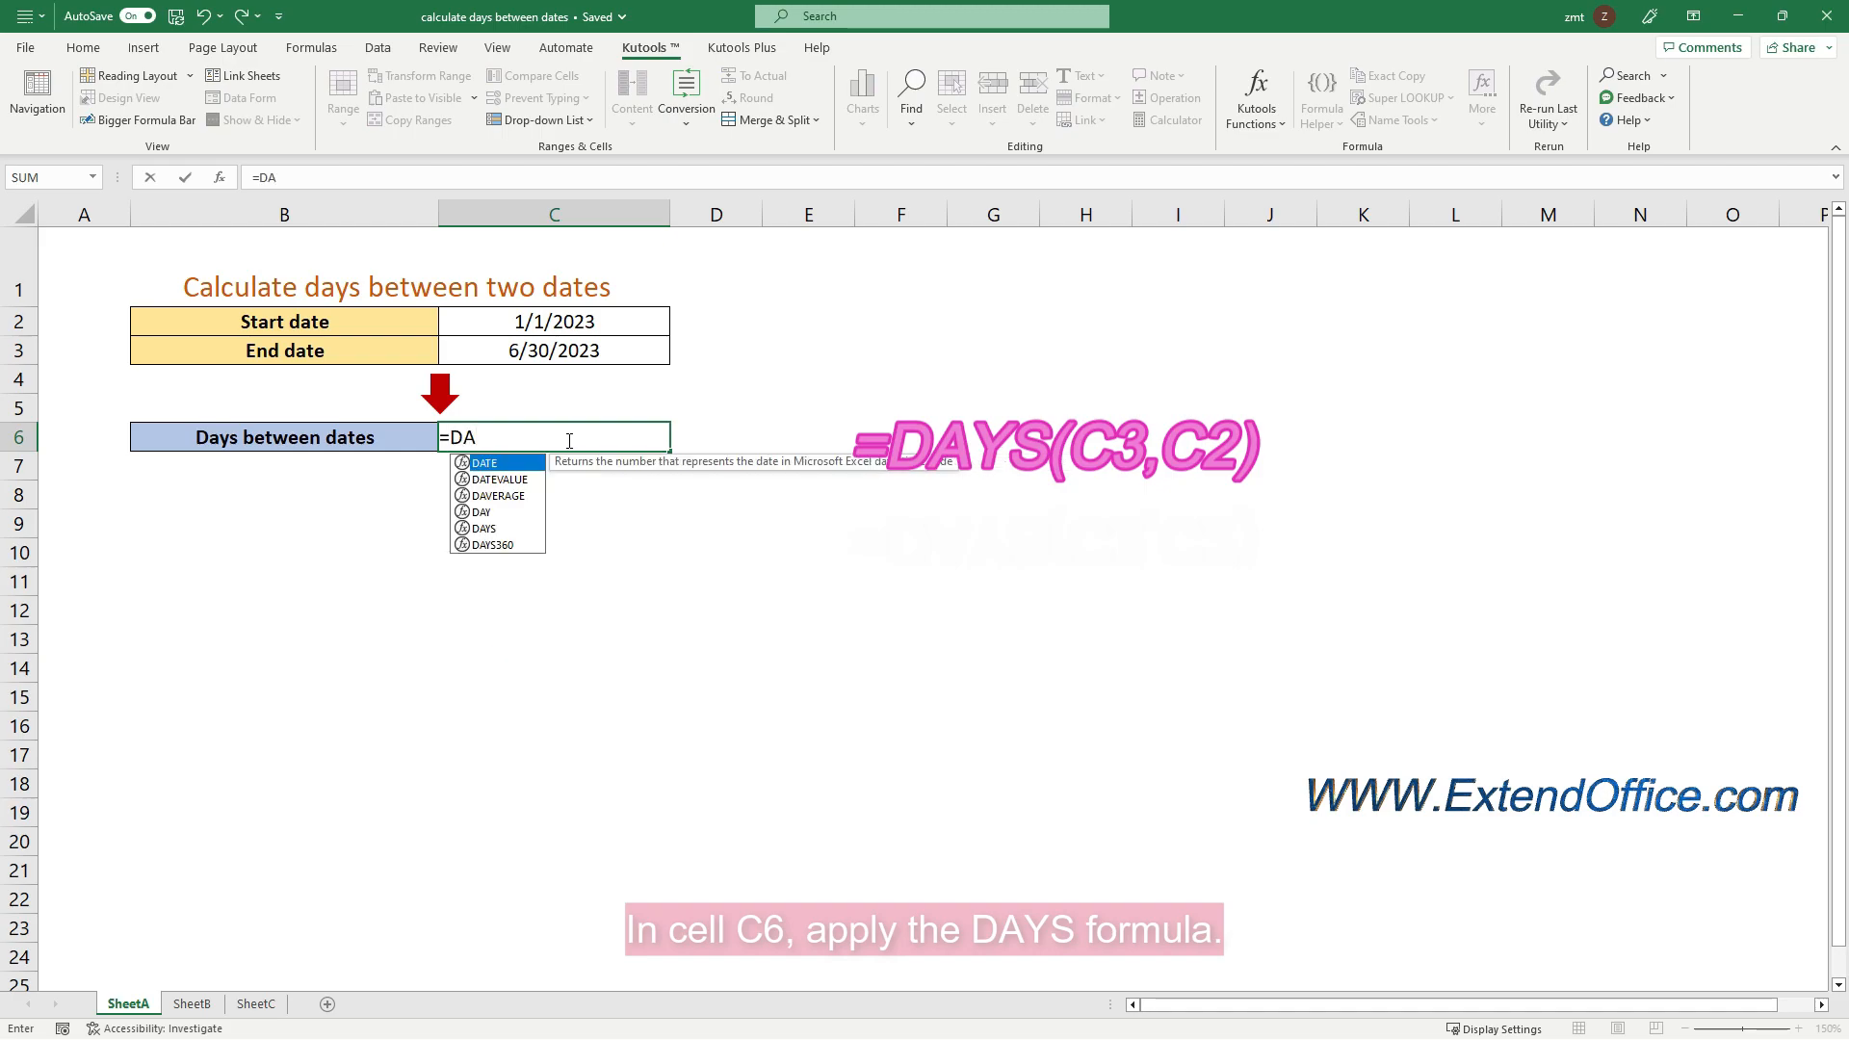
text(YS)
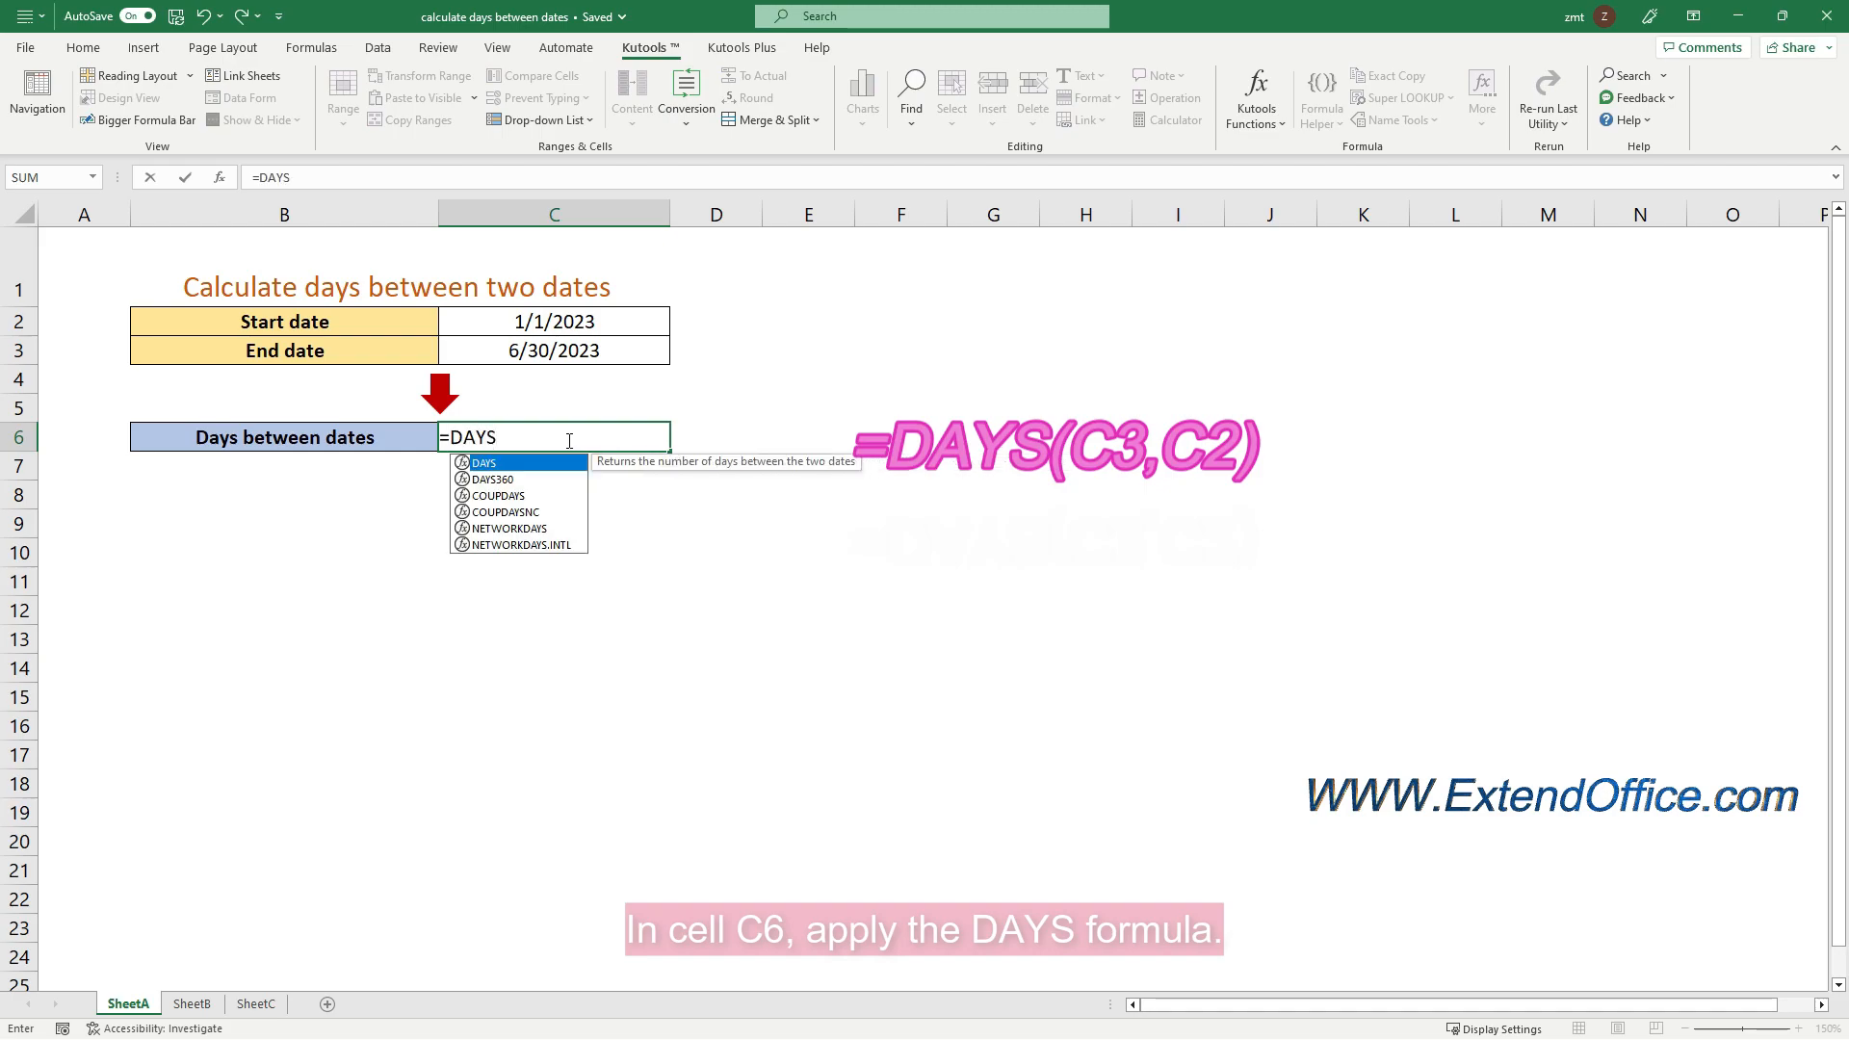
text(()
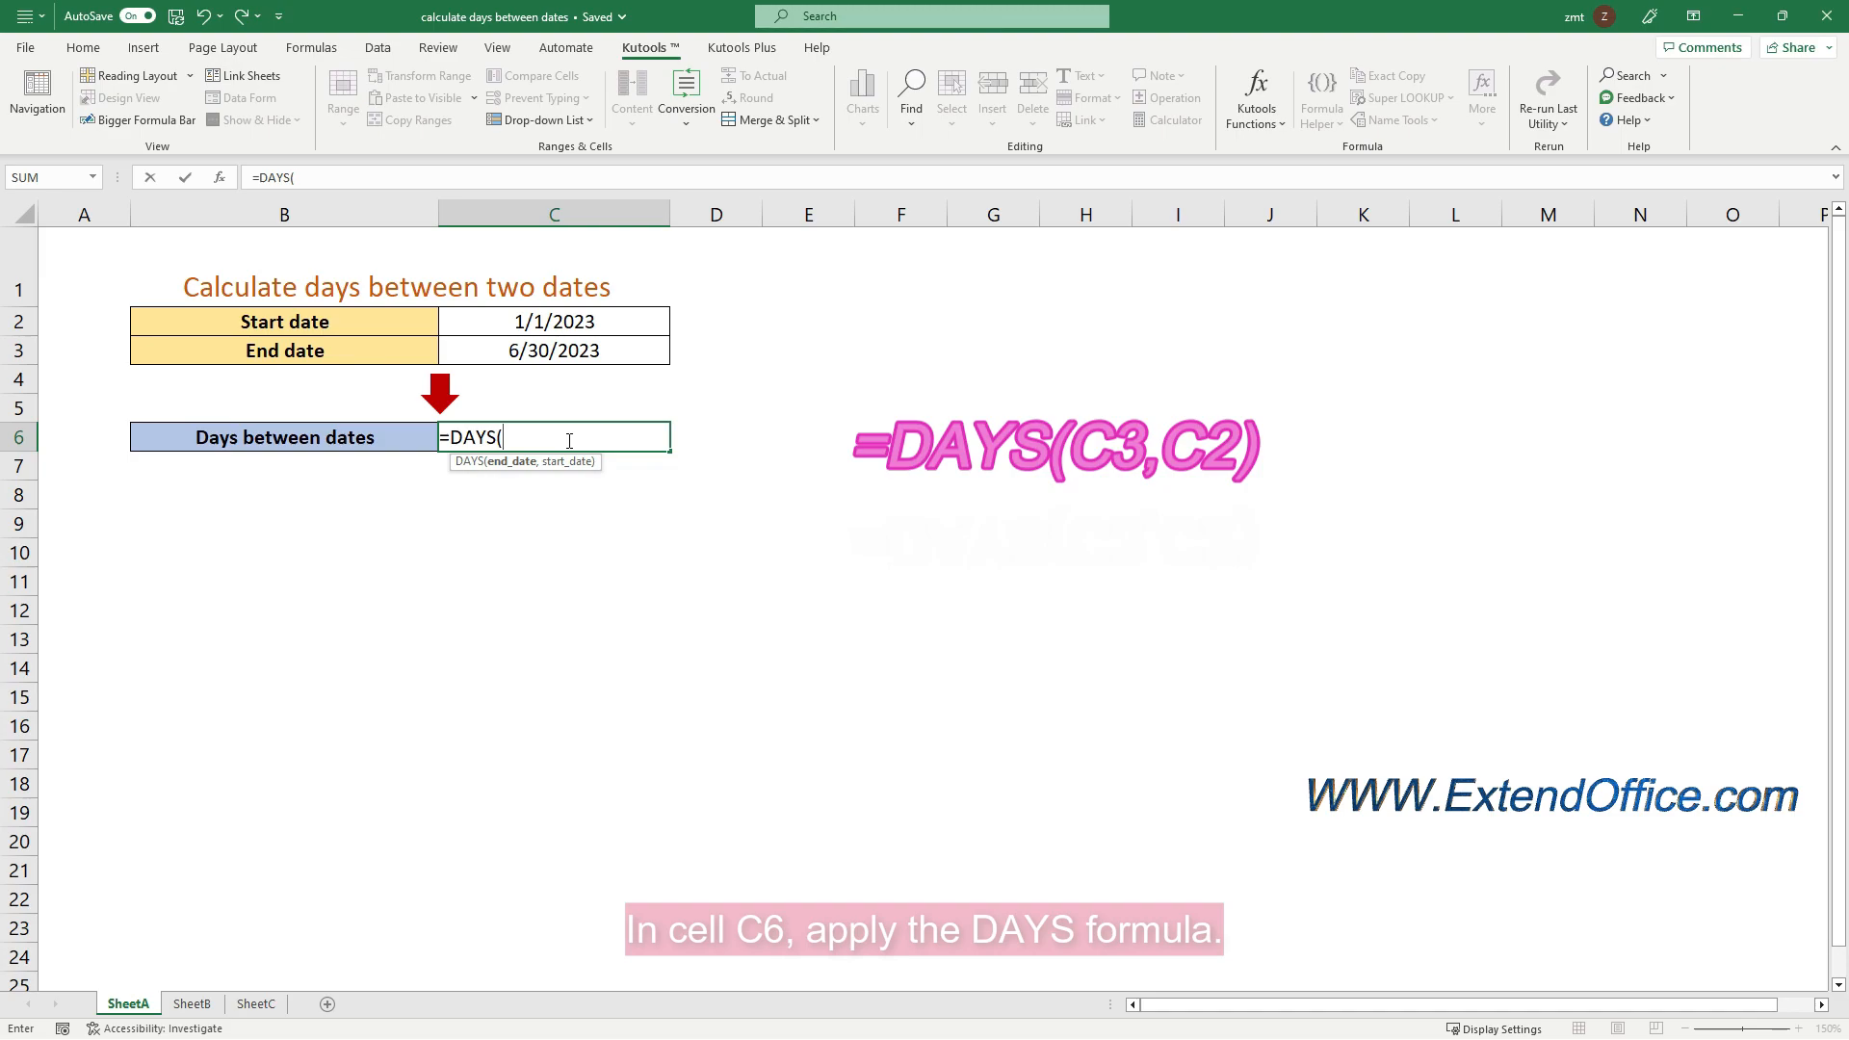
click(586, 350)
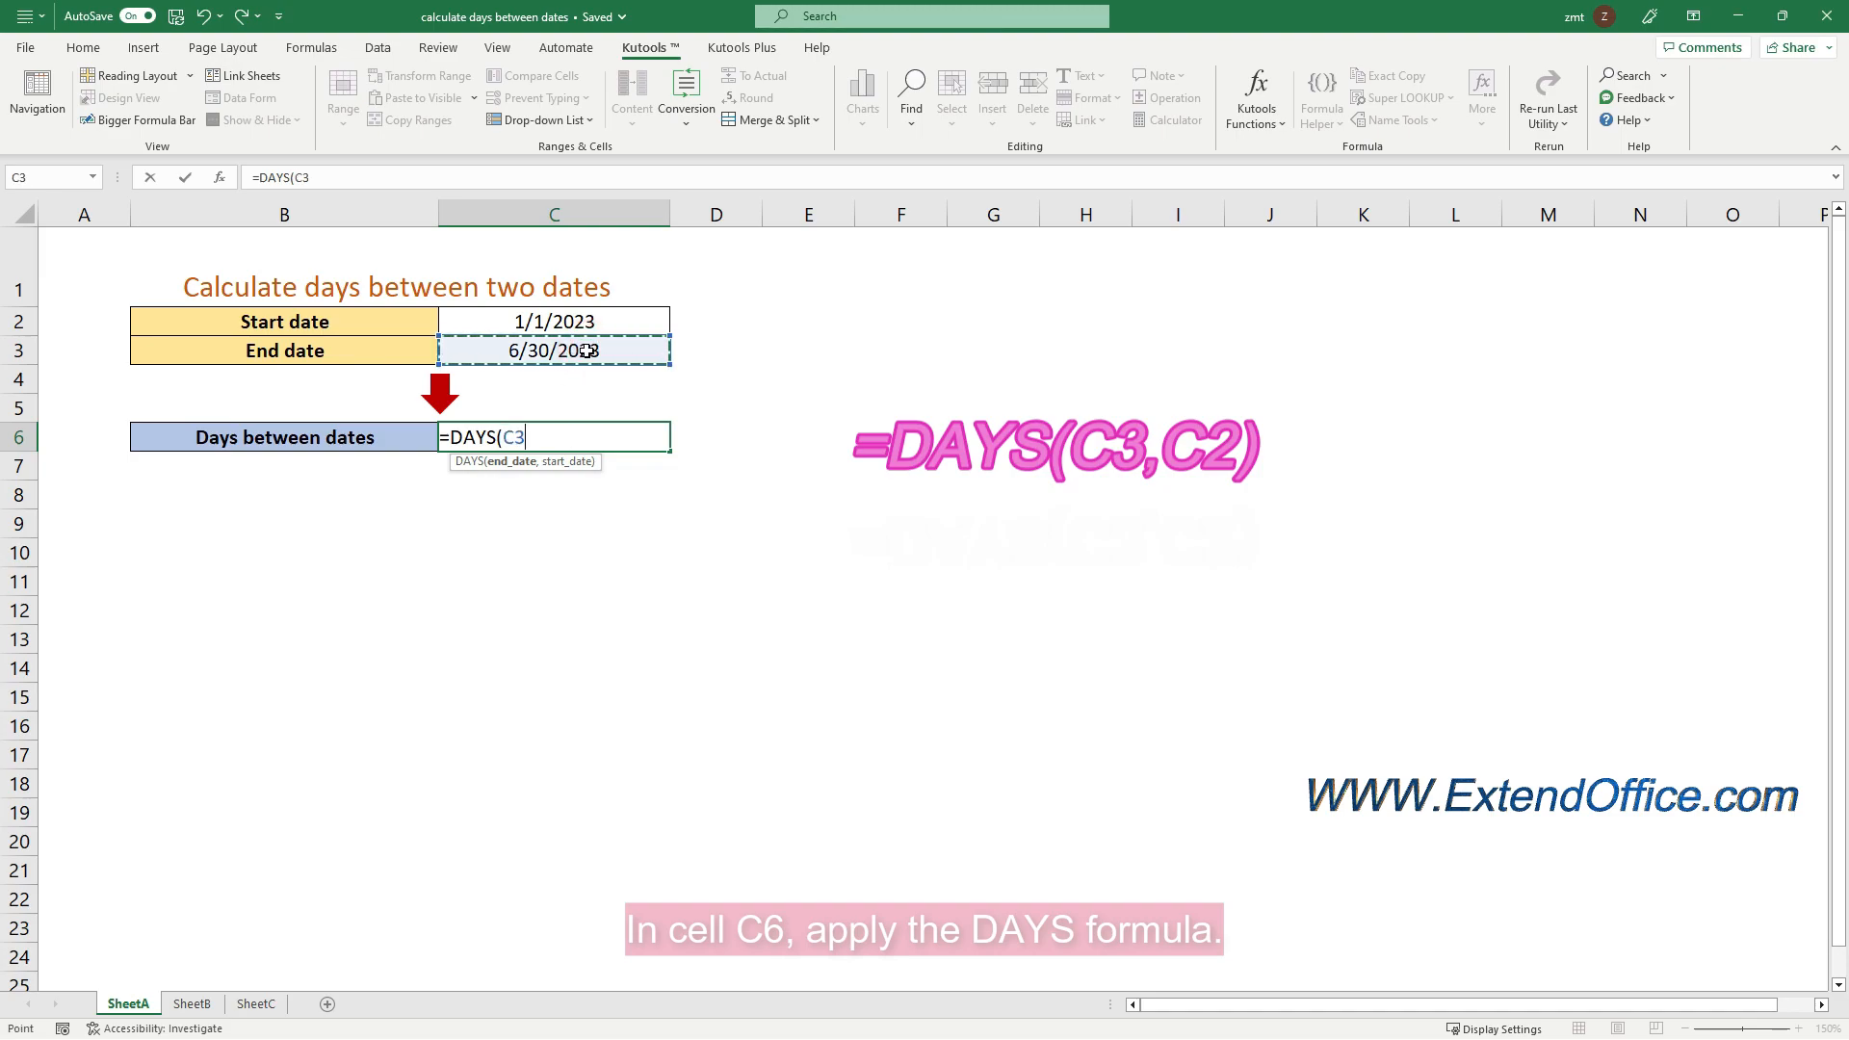
text(,)
click(587, 318)
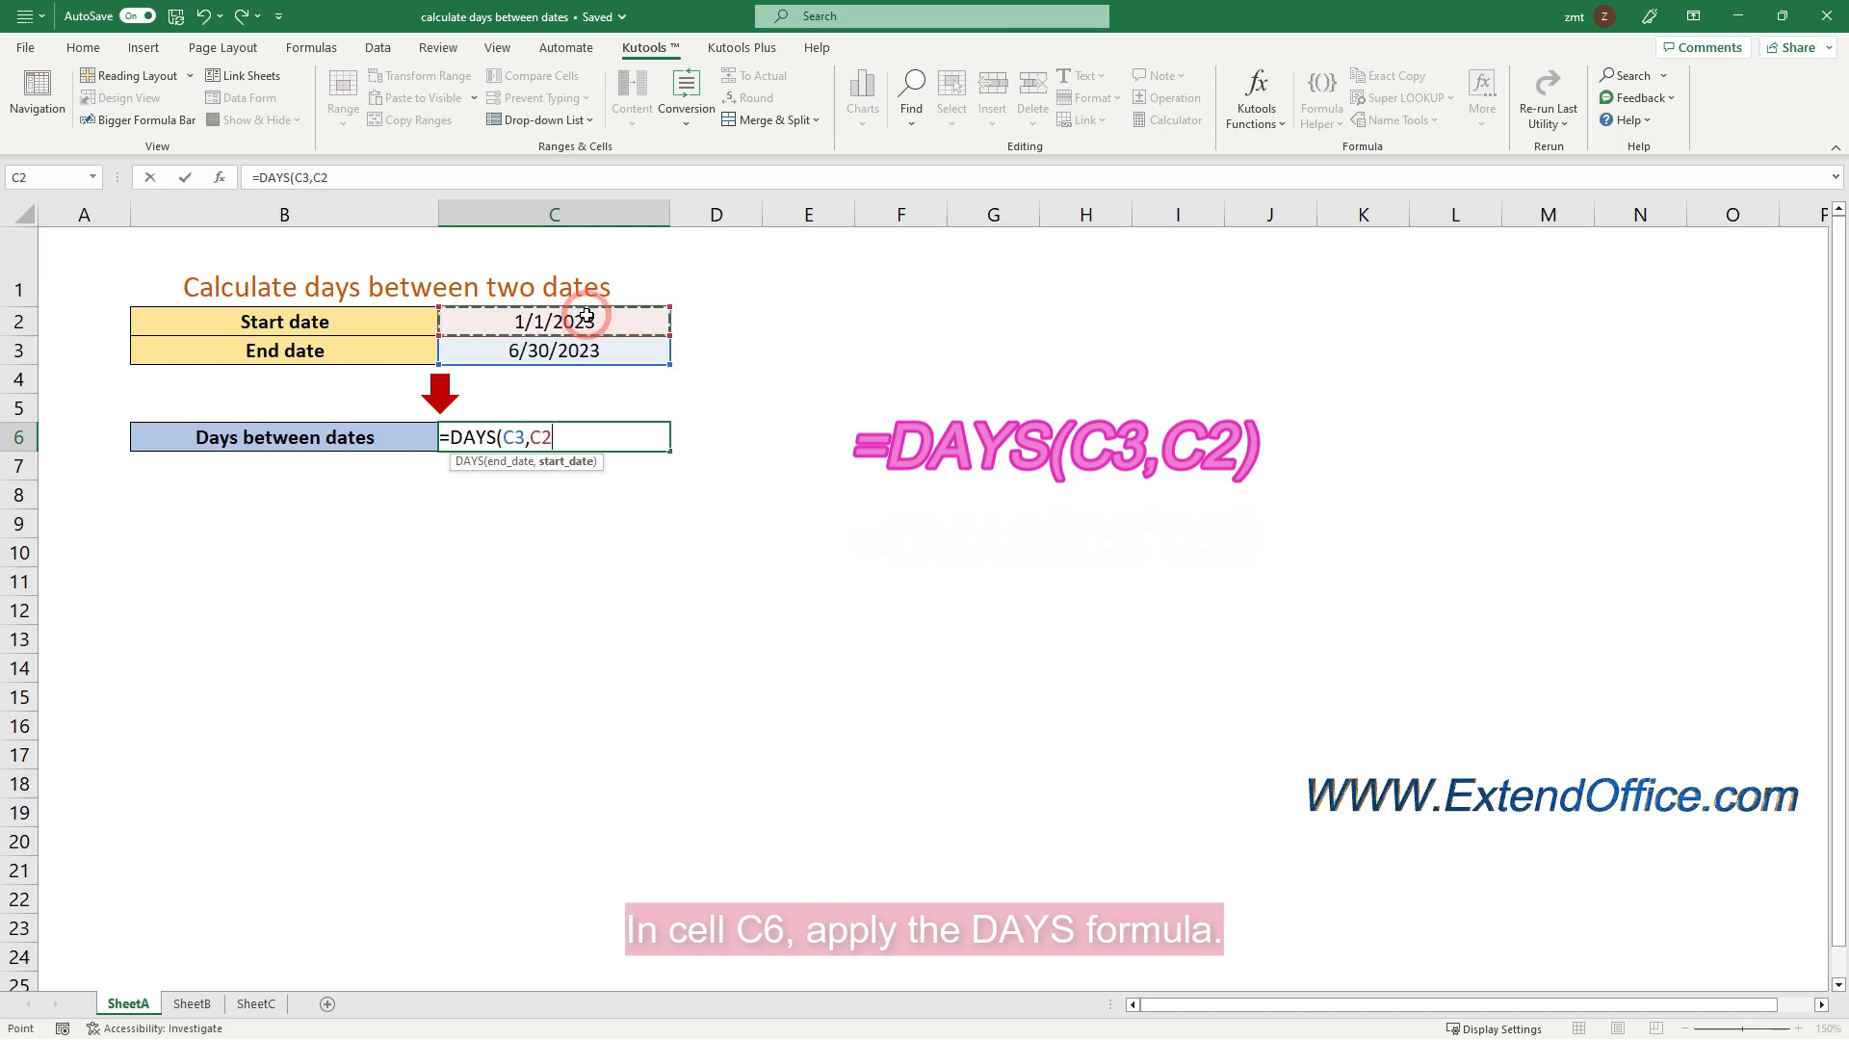
text())
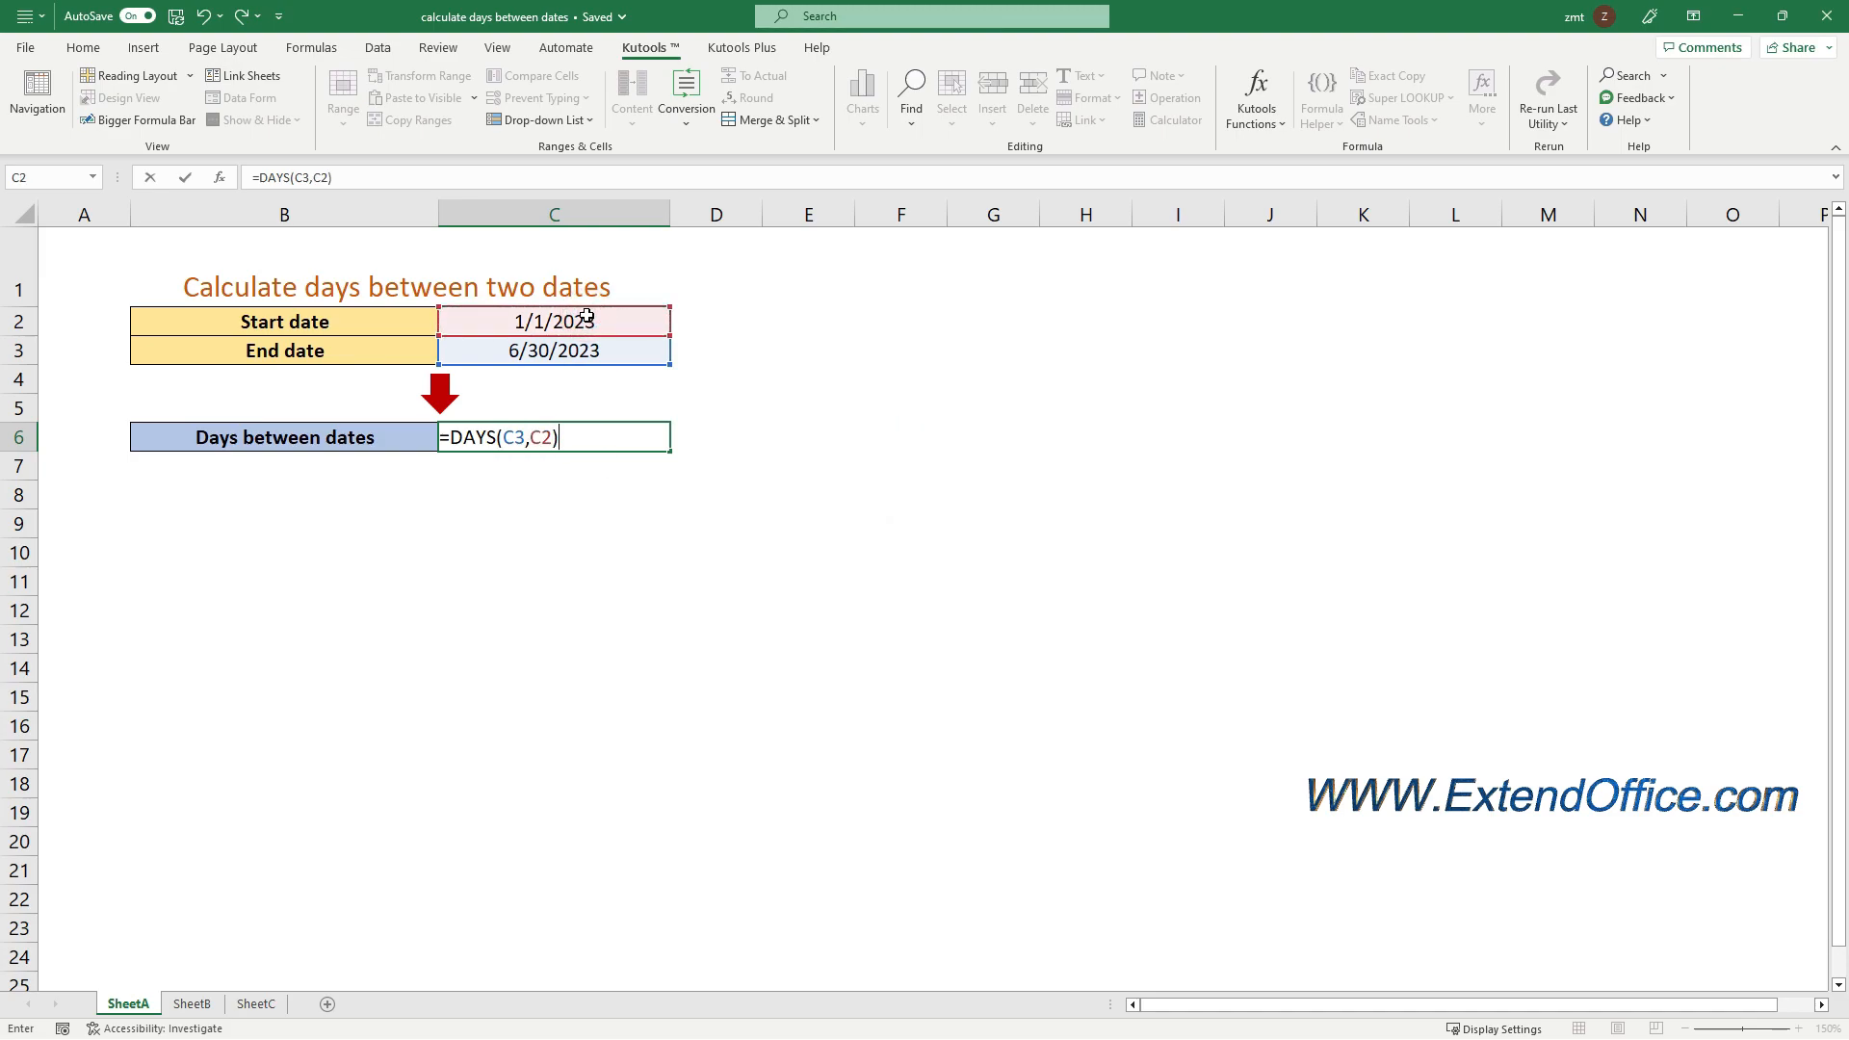
key(Return)
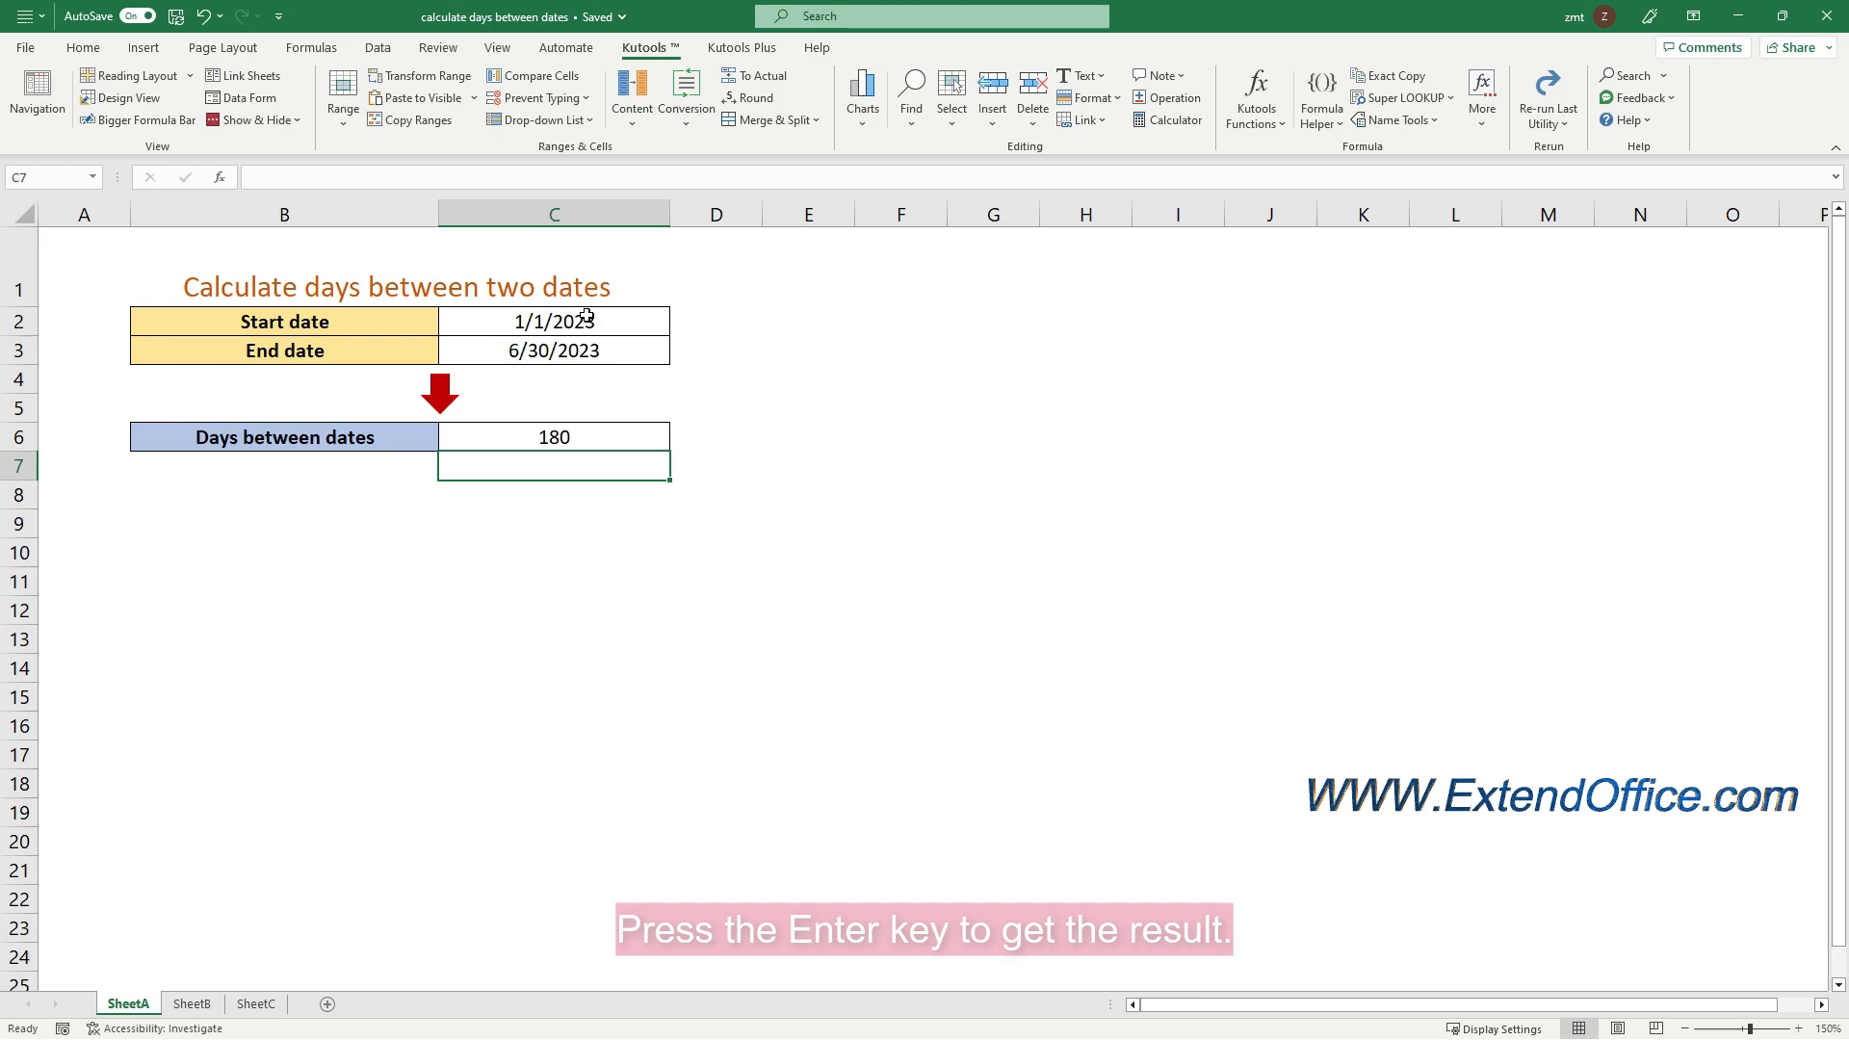
Enter the formula =DATEDIF(C2,C3,"d") in cell C6 to calculate the days between the start and end dates
click(559, 435)
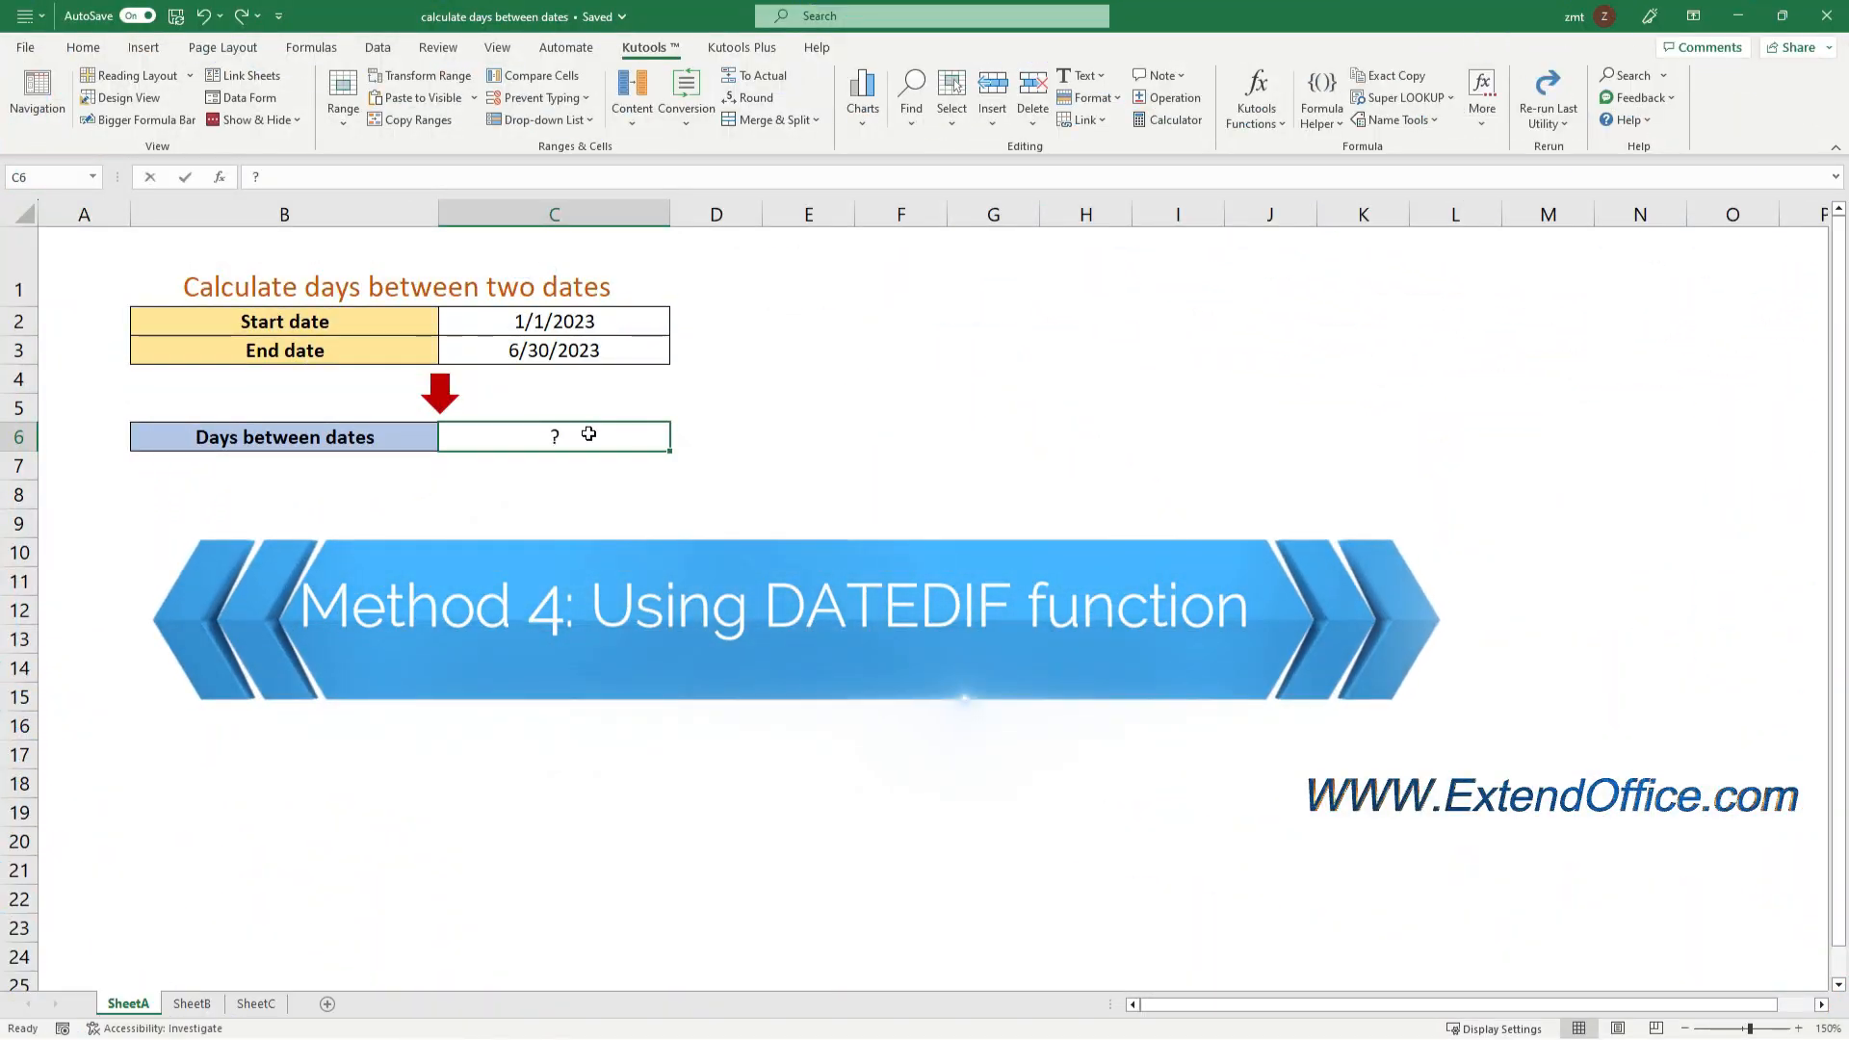
text(=D)
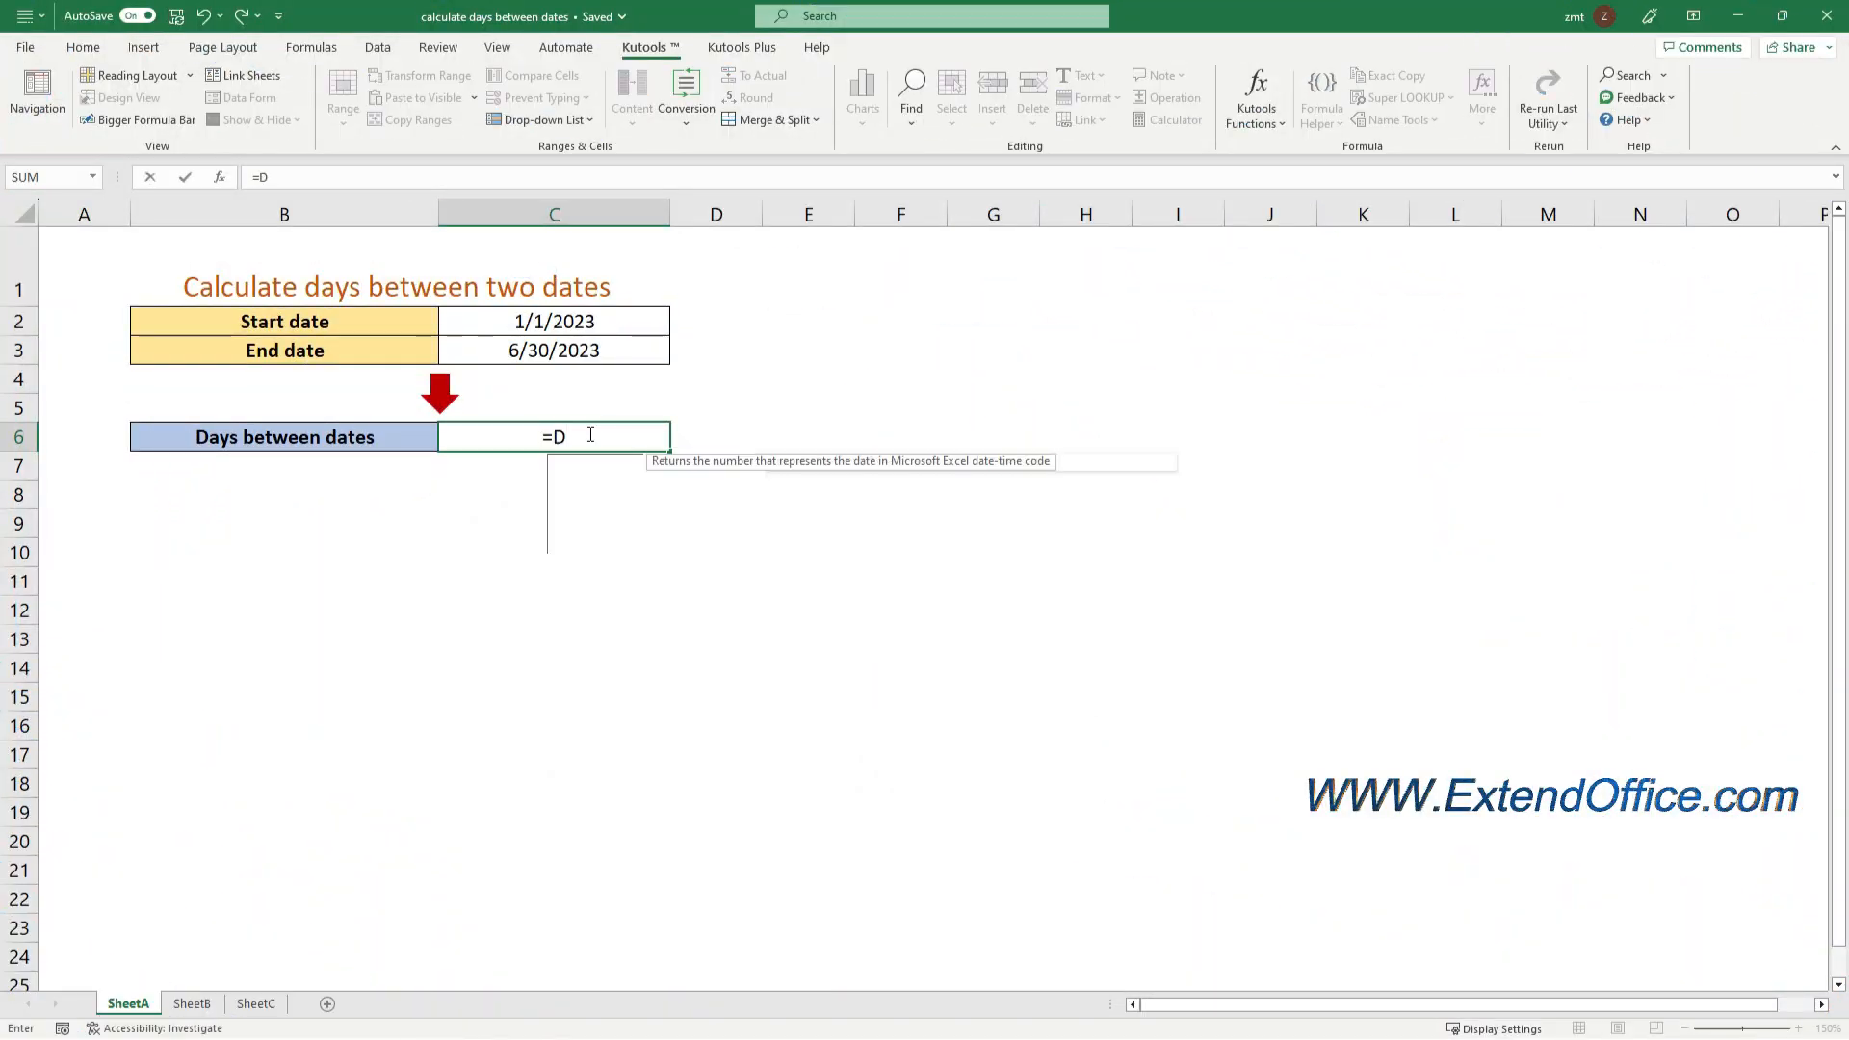
text(AT)
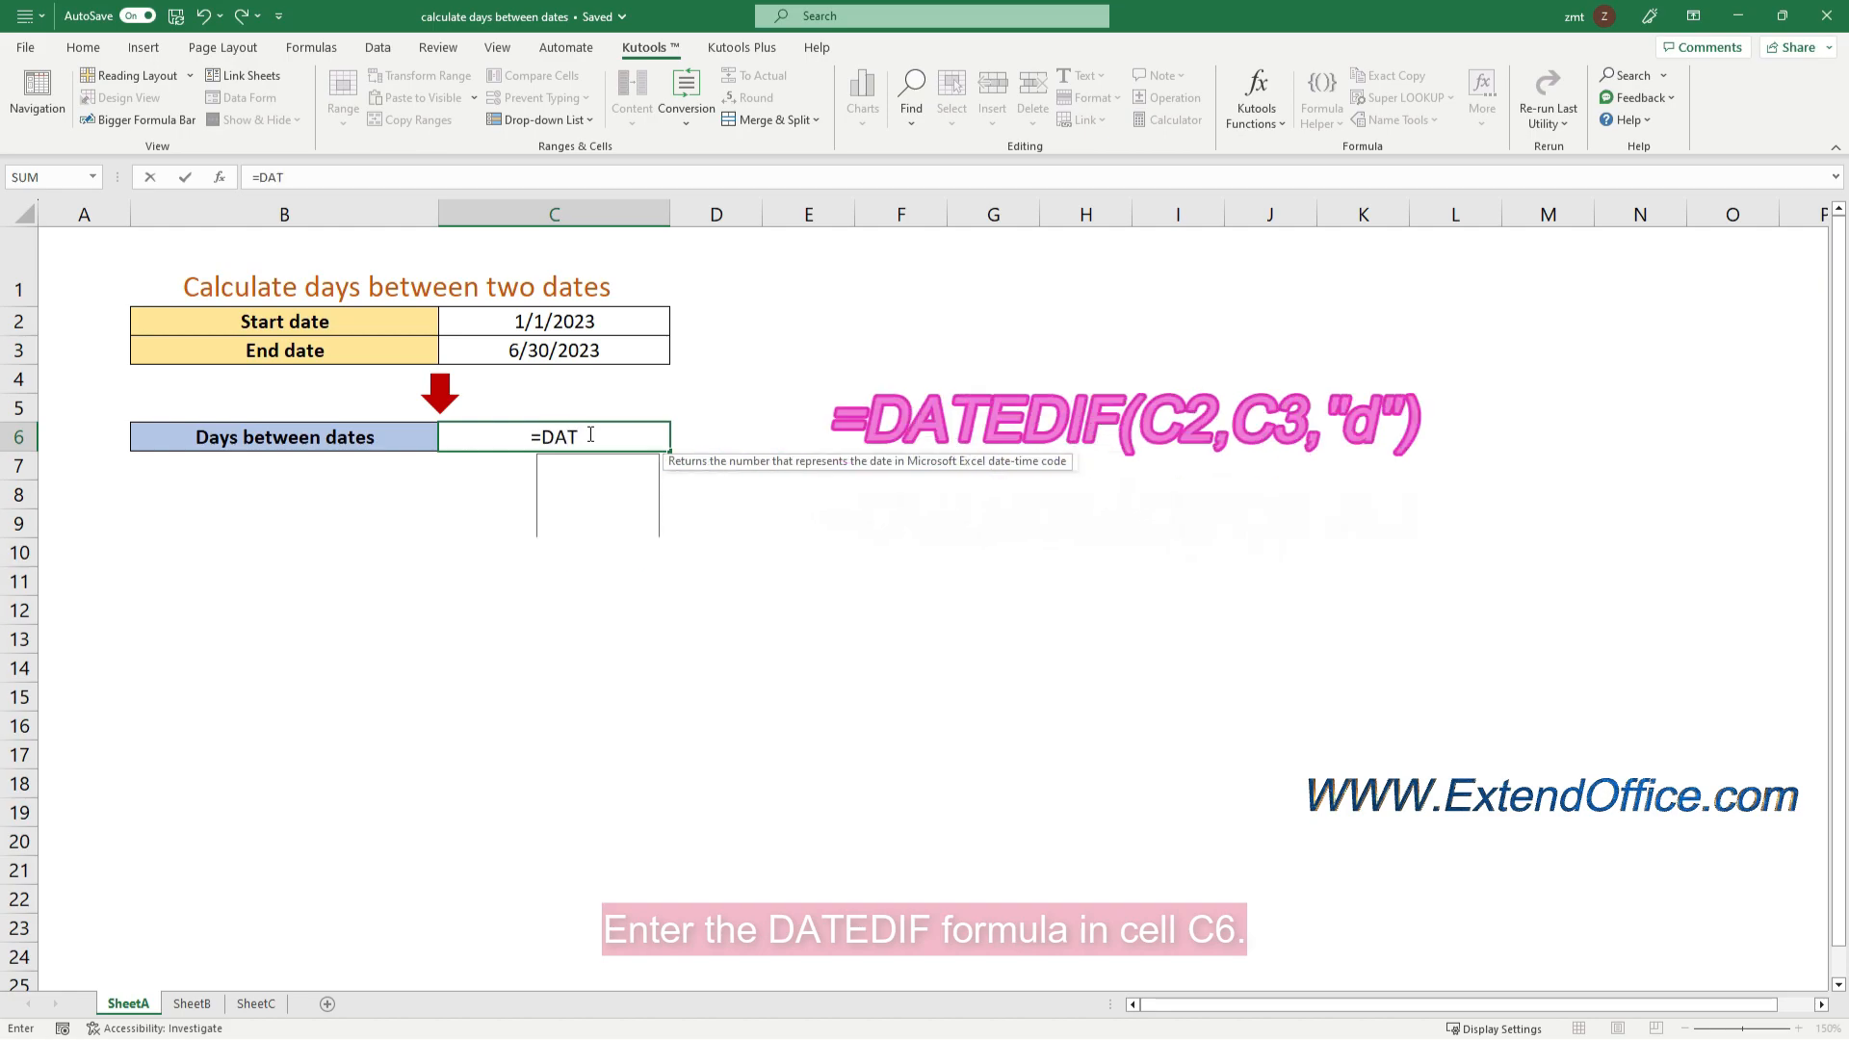
text(EDIF)
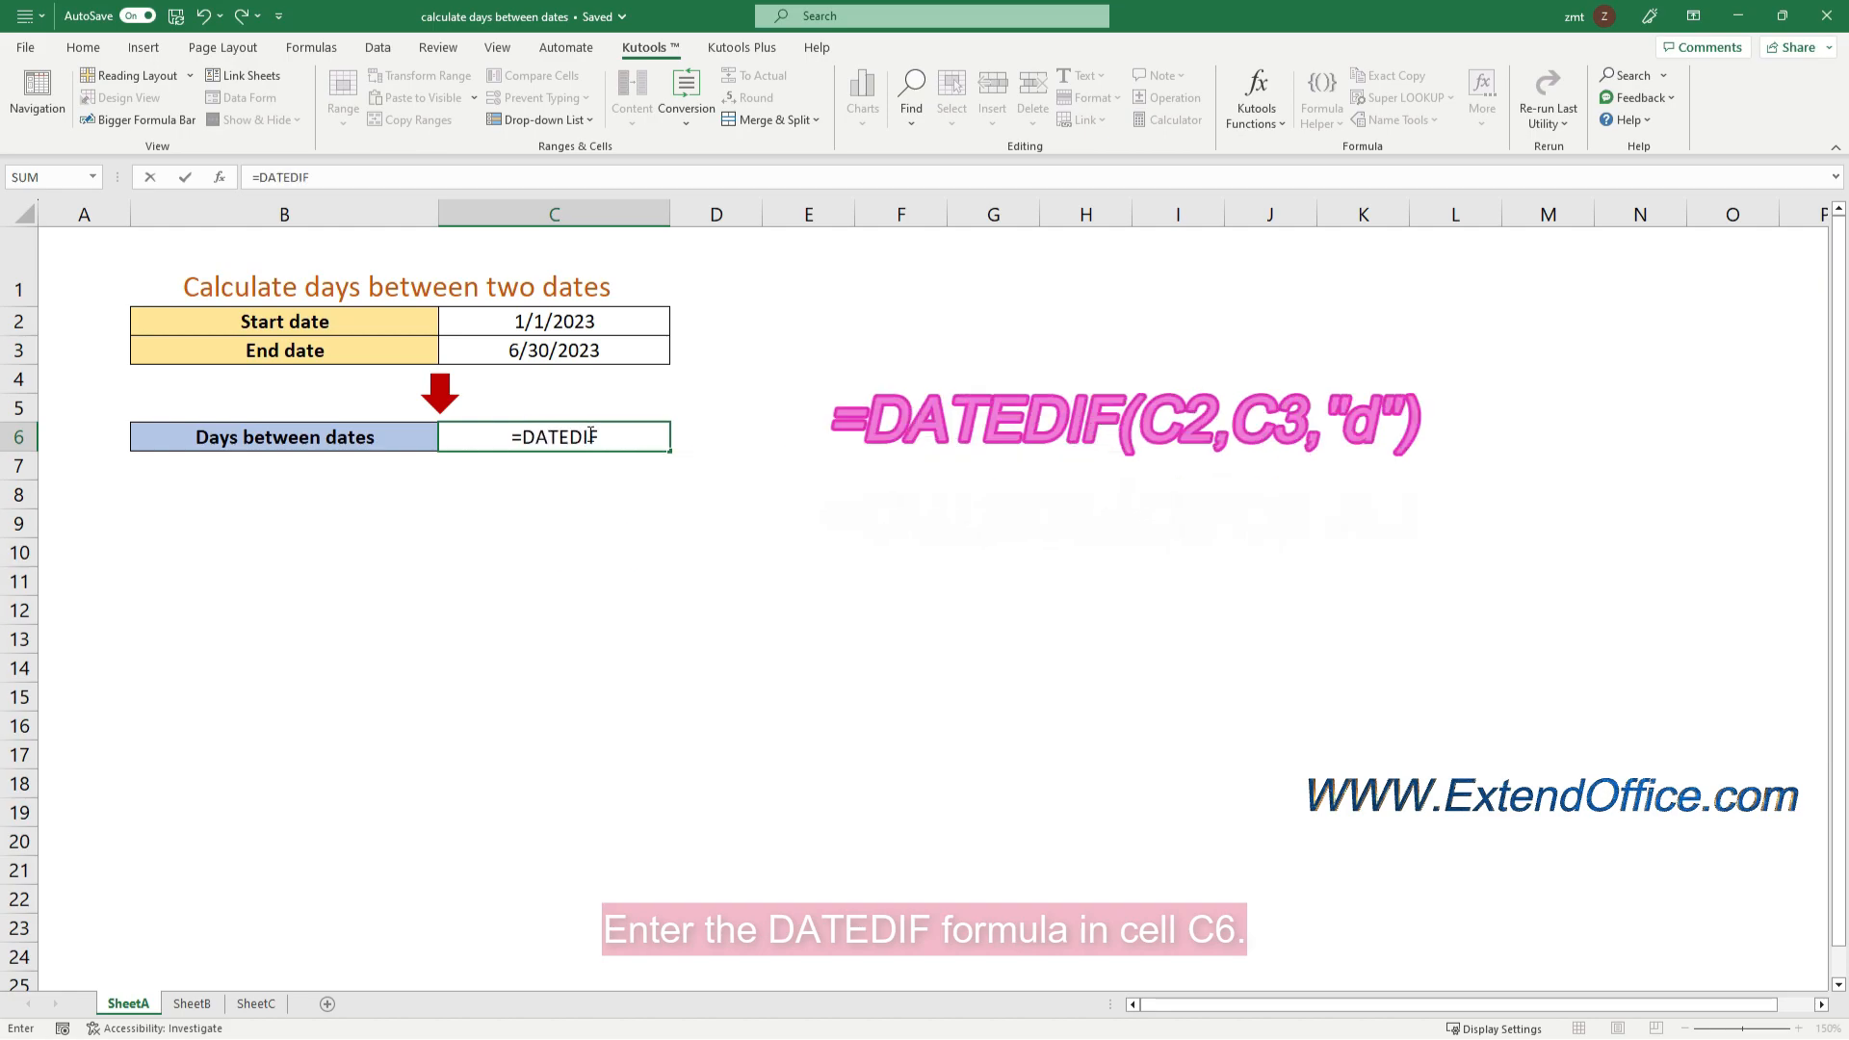
text(()
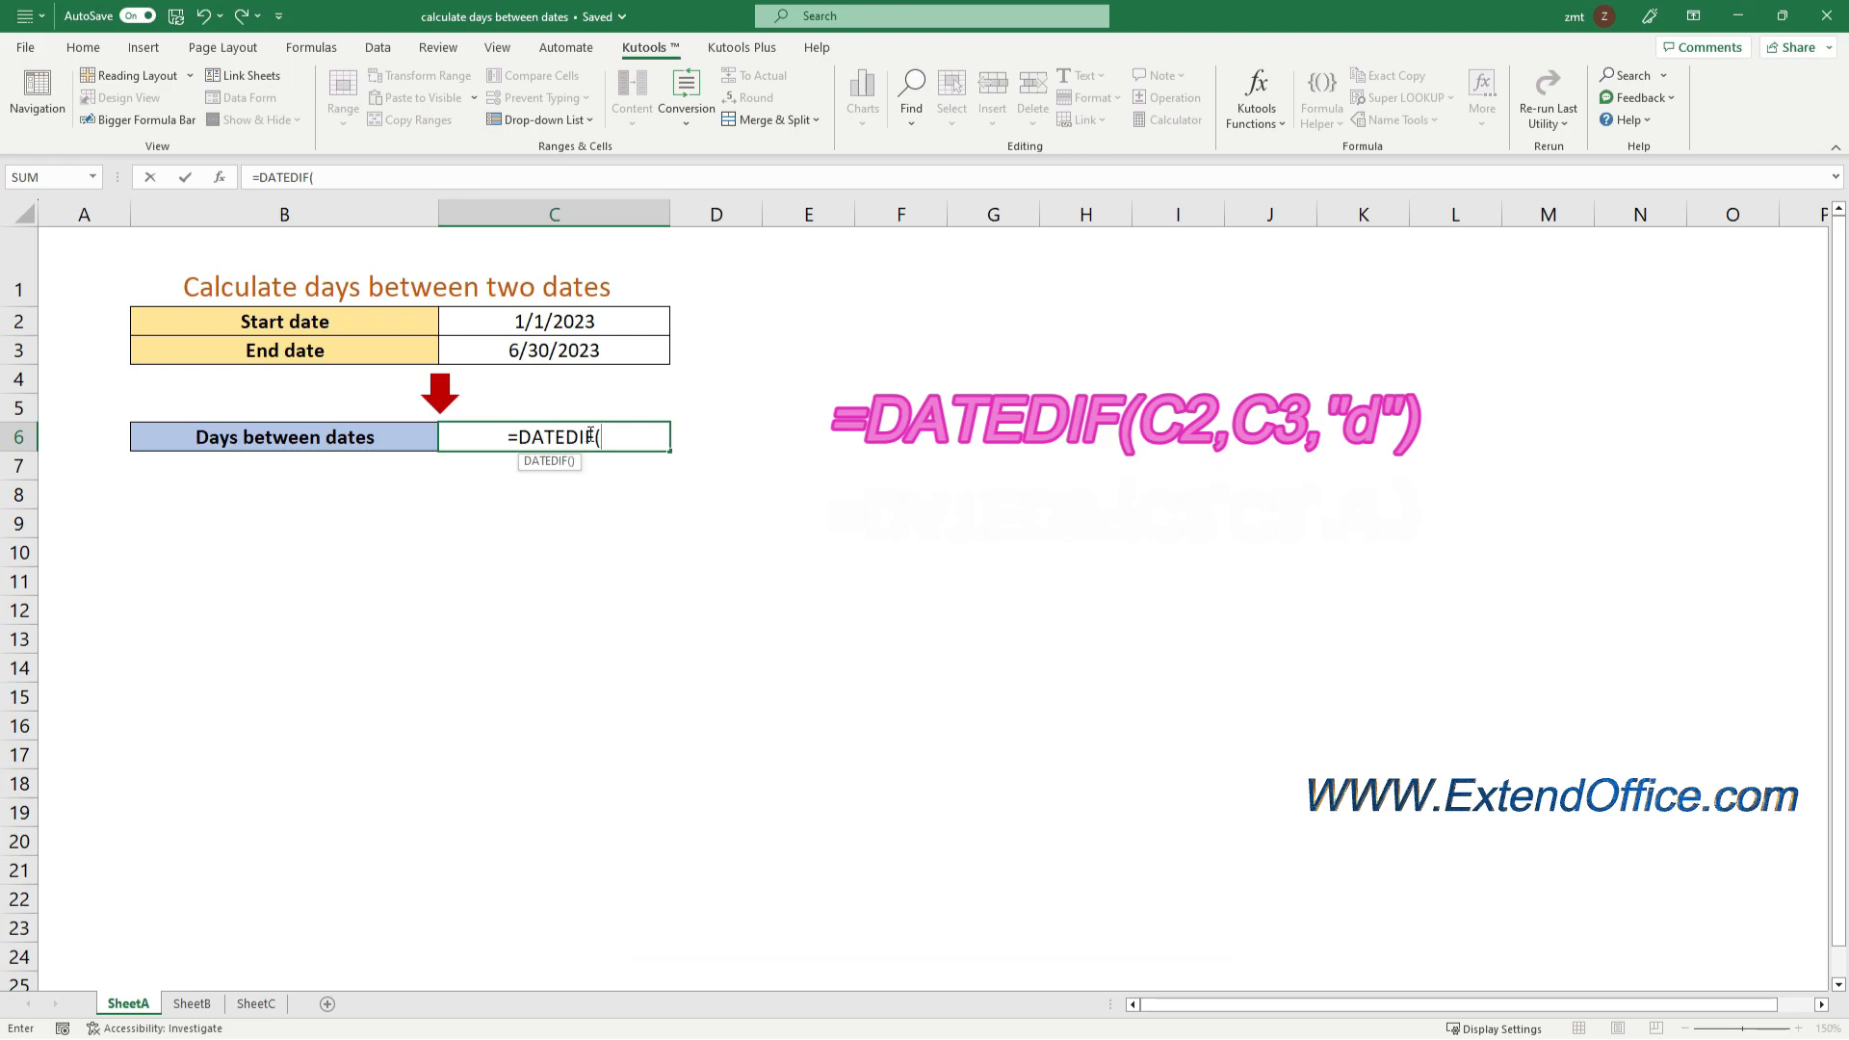
click(564, 327)
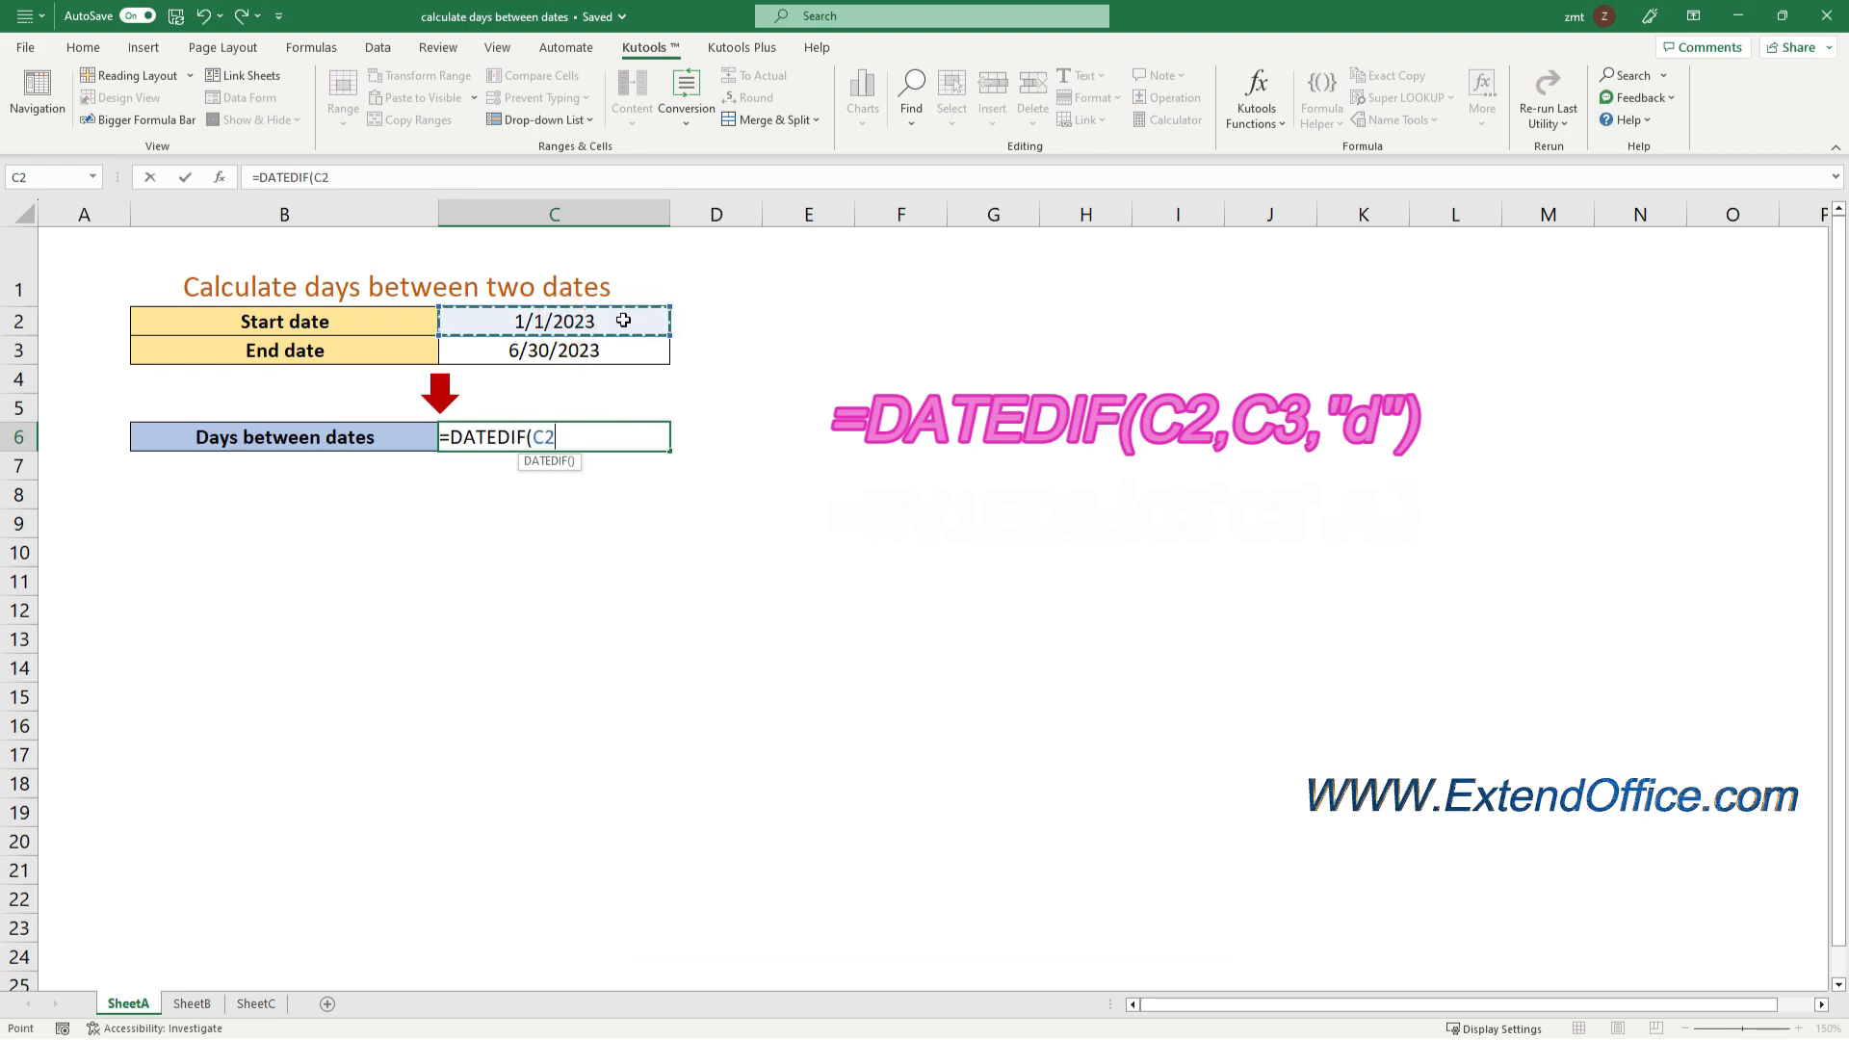
text(,)
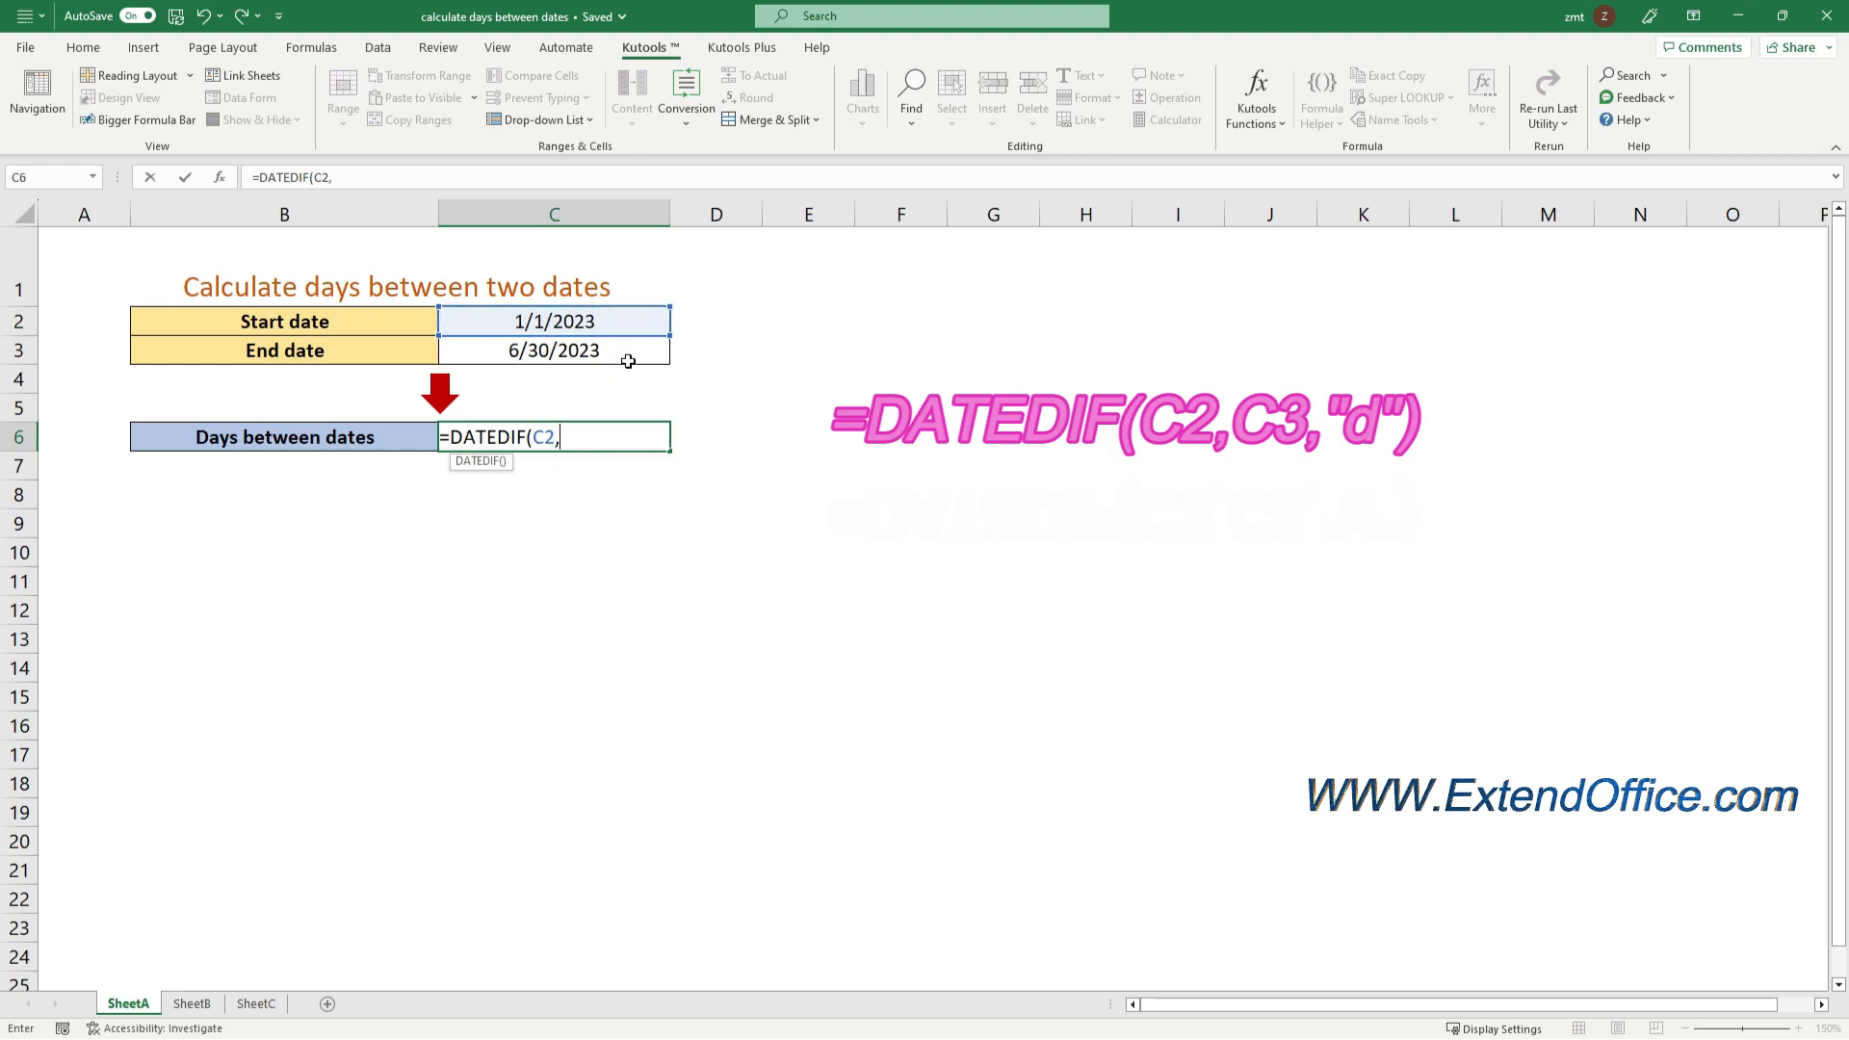
click(628, 357)
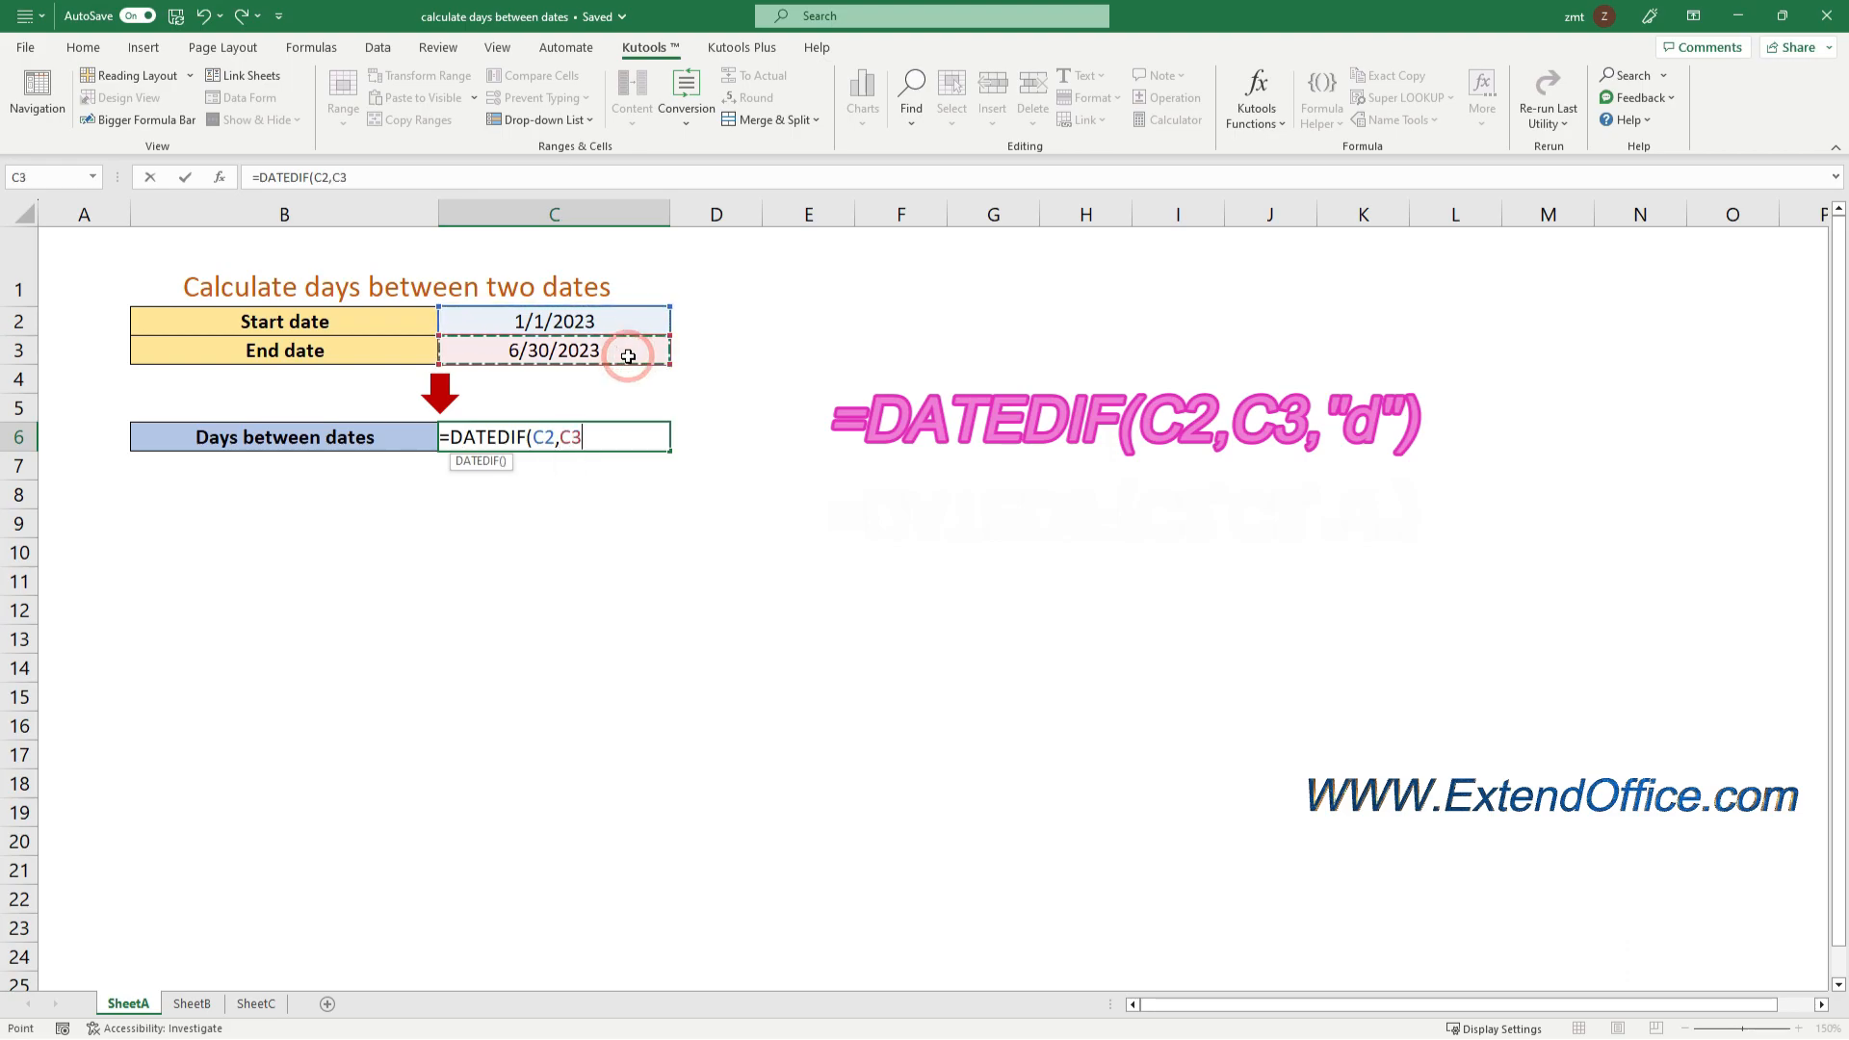
text(,"d)
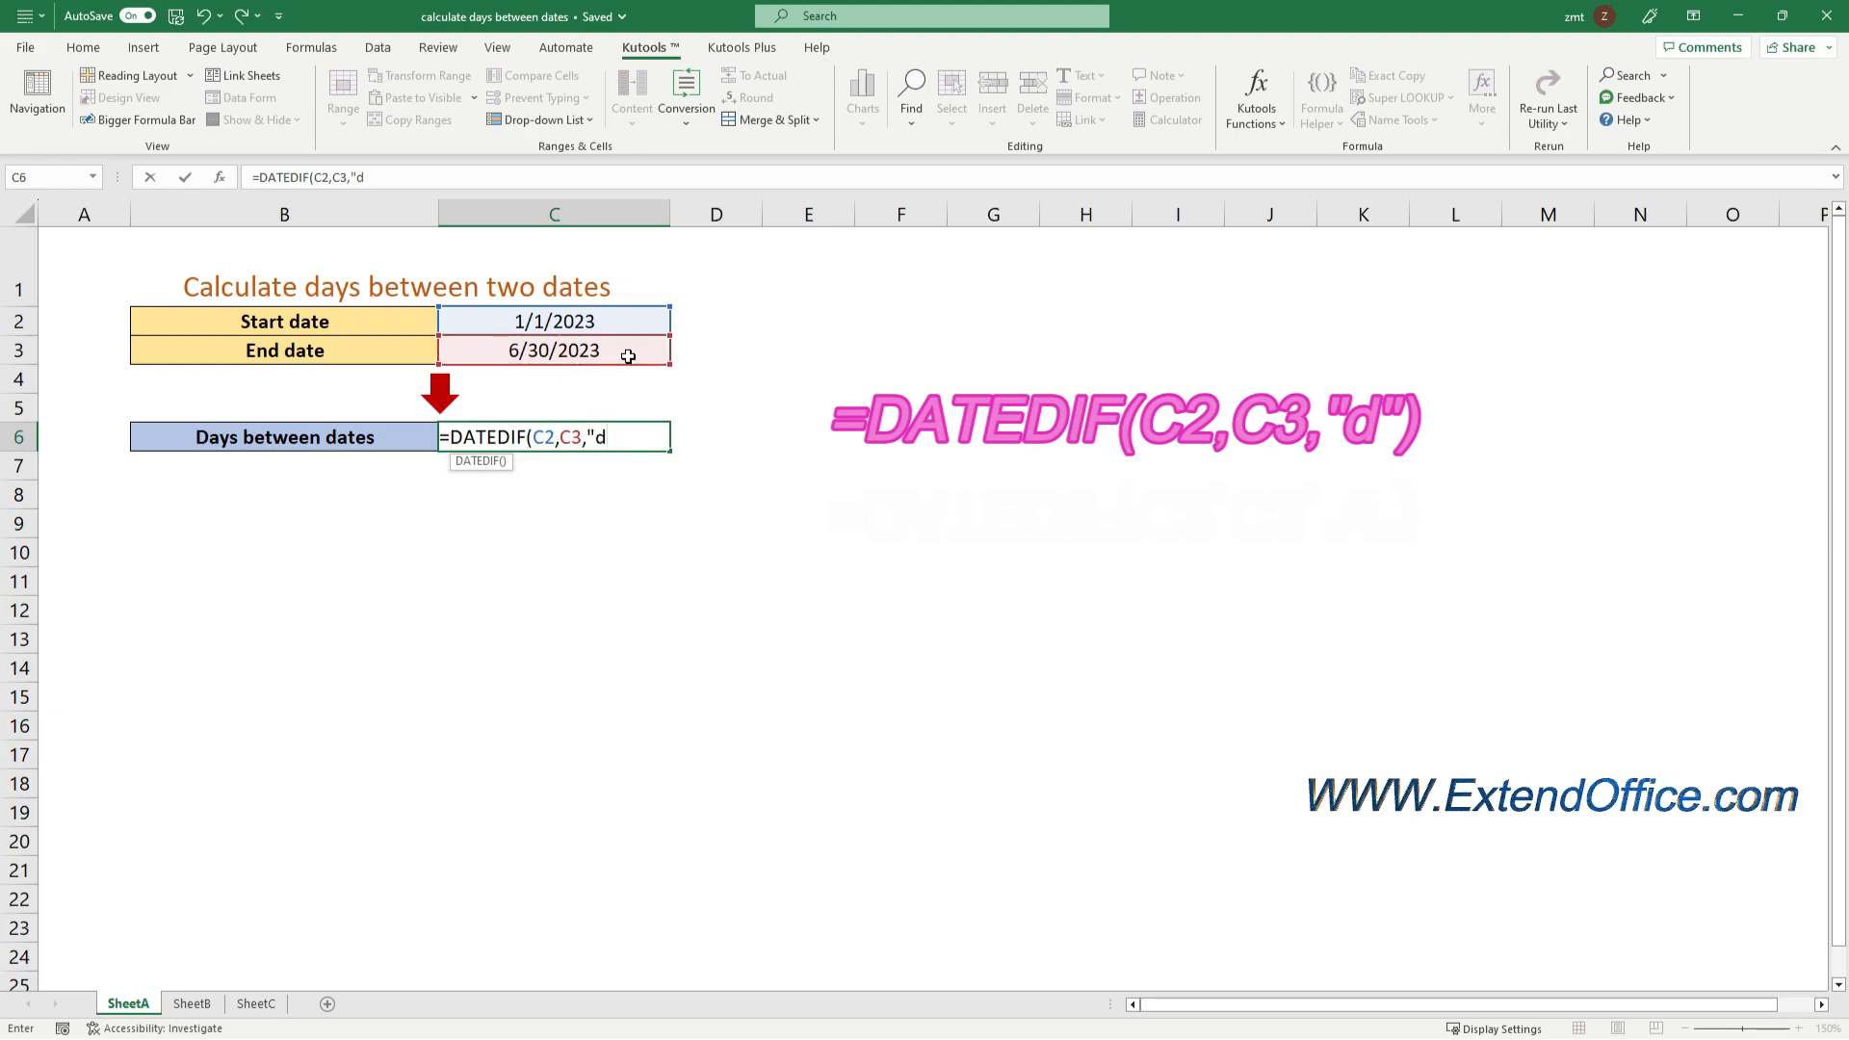
text("))
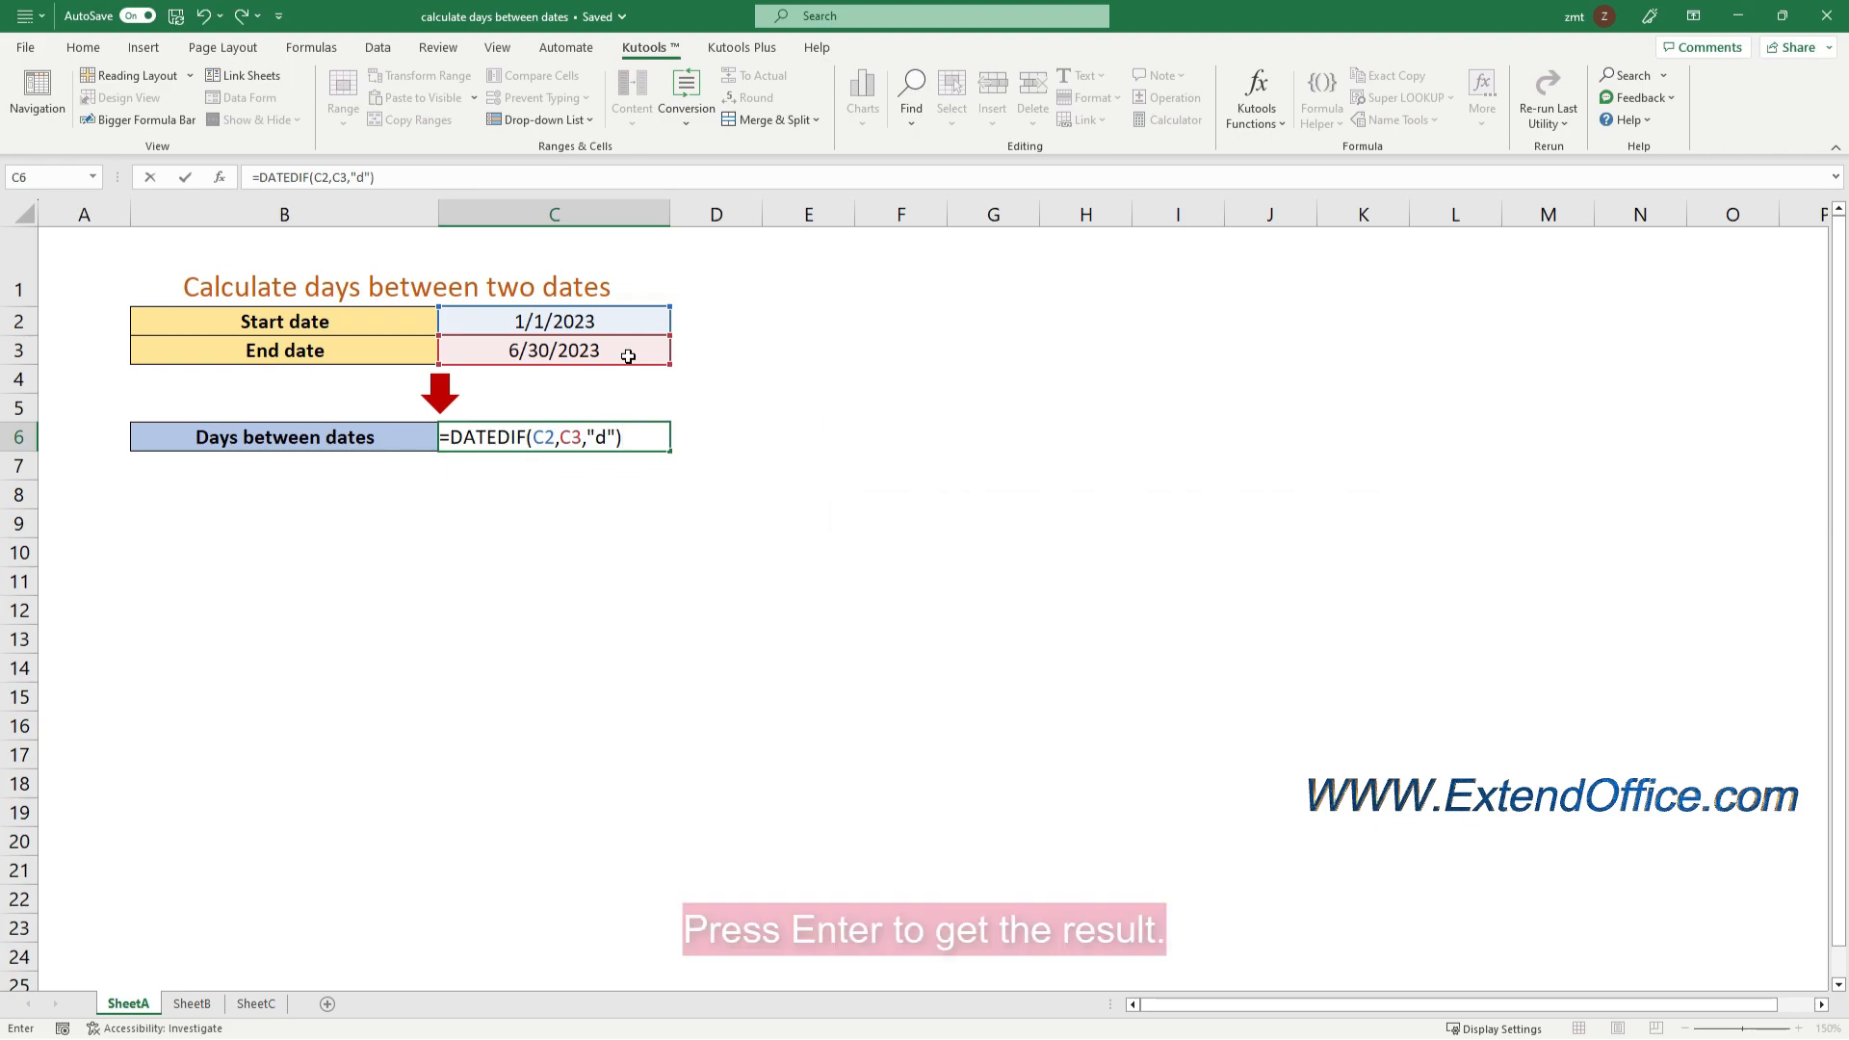
key(Return)
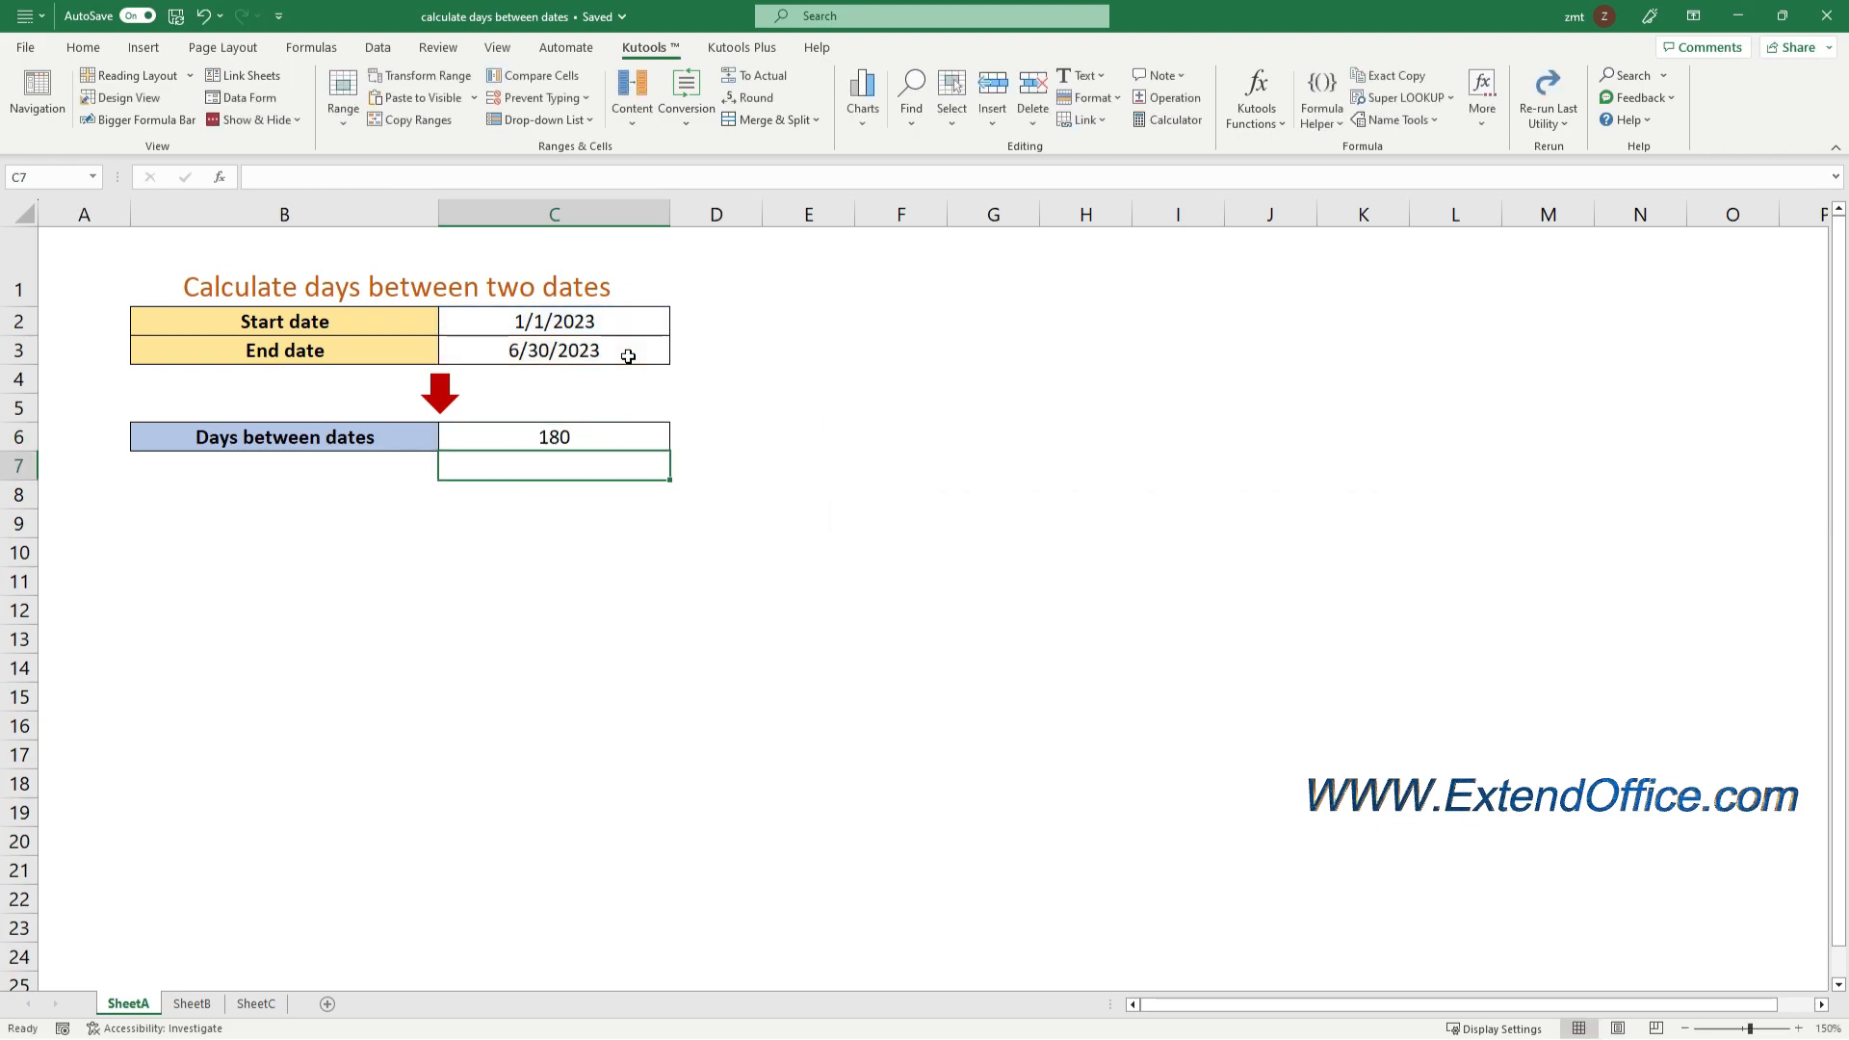
click(601, 442)
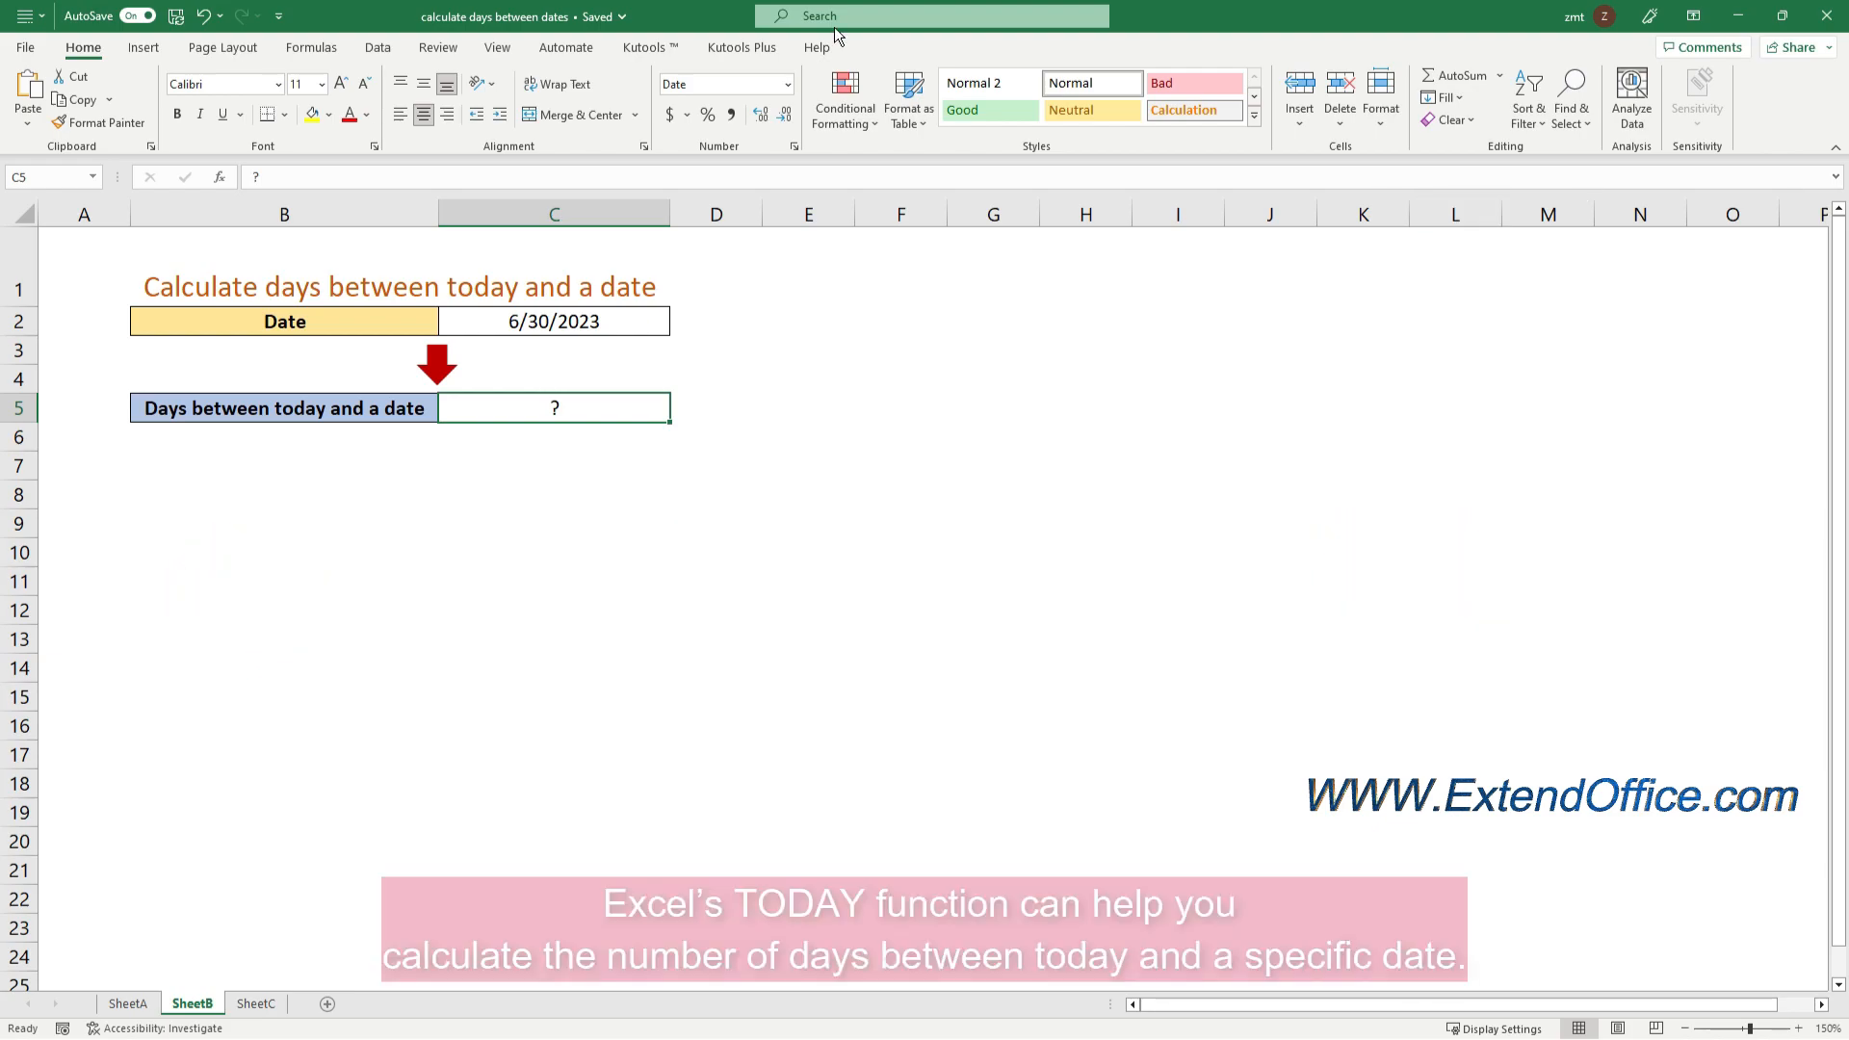
Enter the formula =C2-TODAY() in cell C5 to calculate the days between today and the date in C2
click(570, 412)
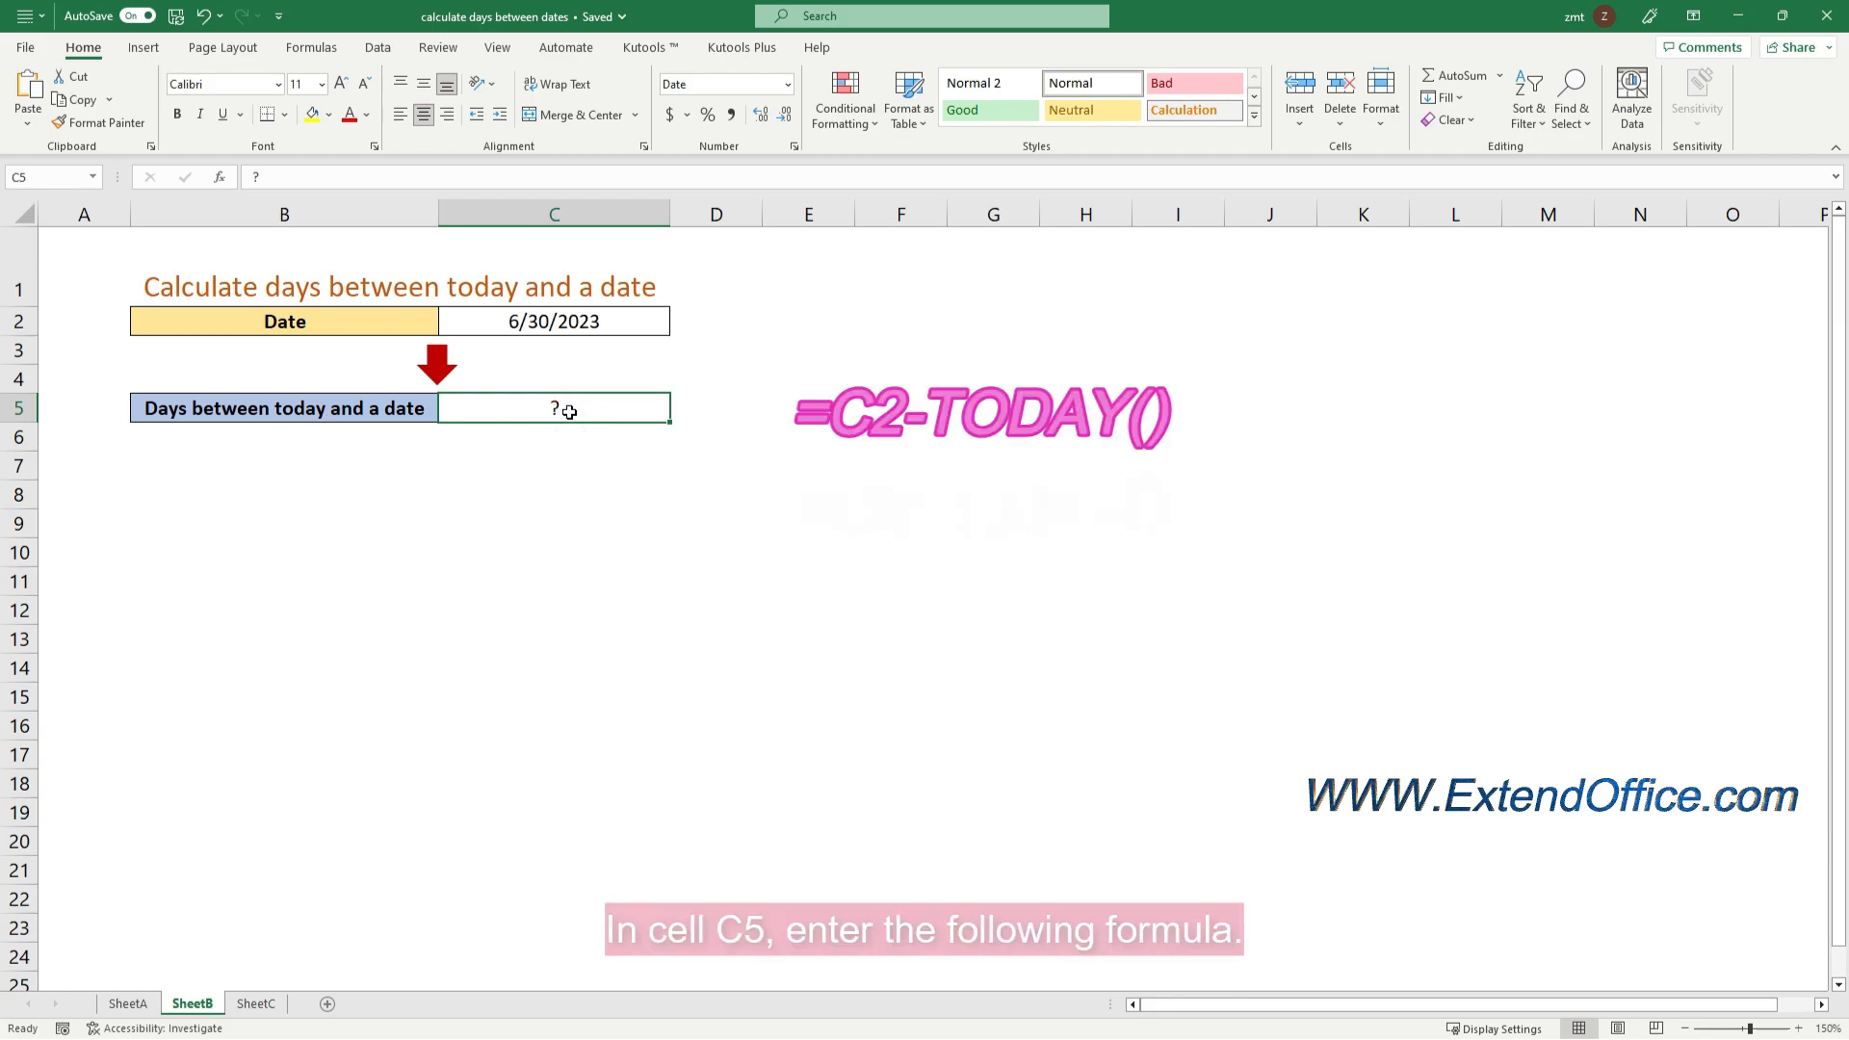
text(=)
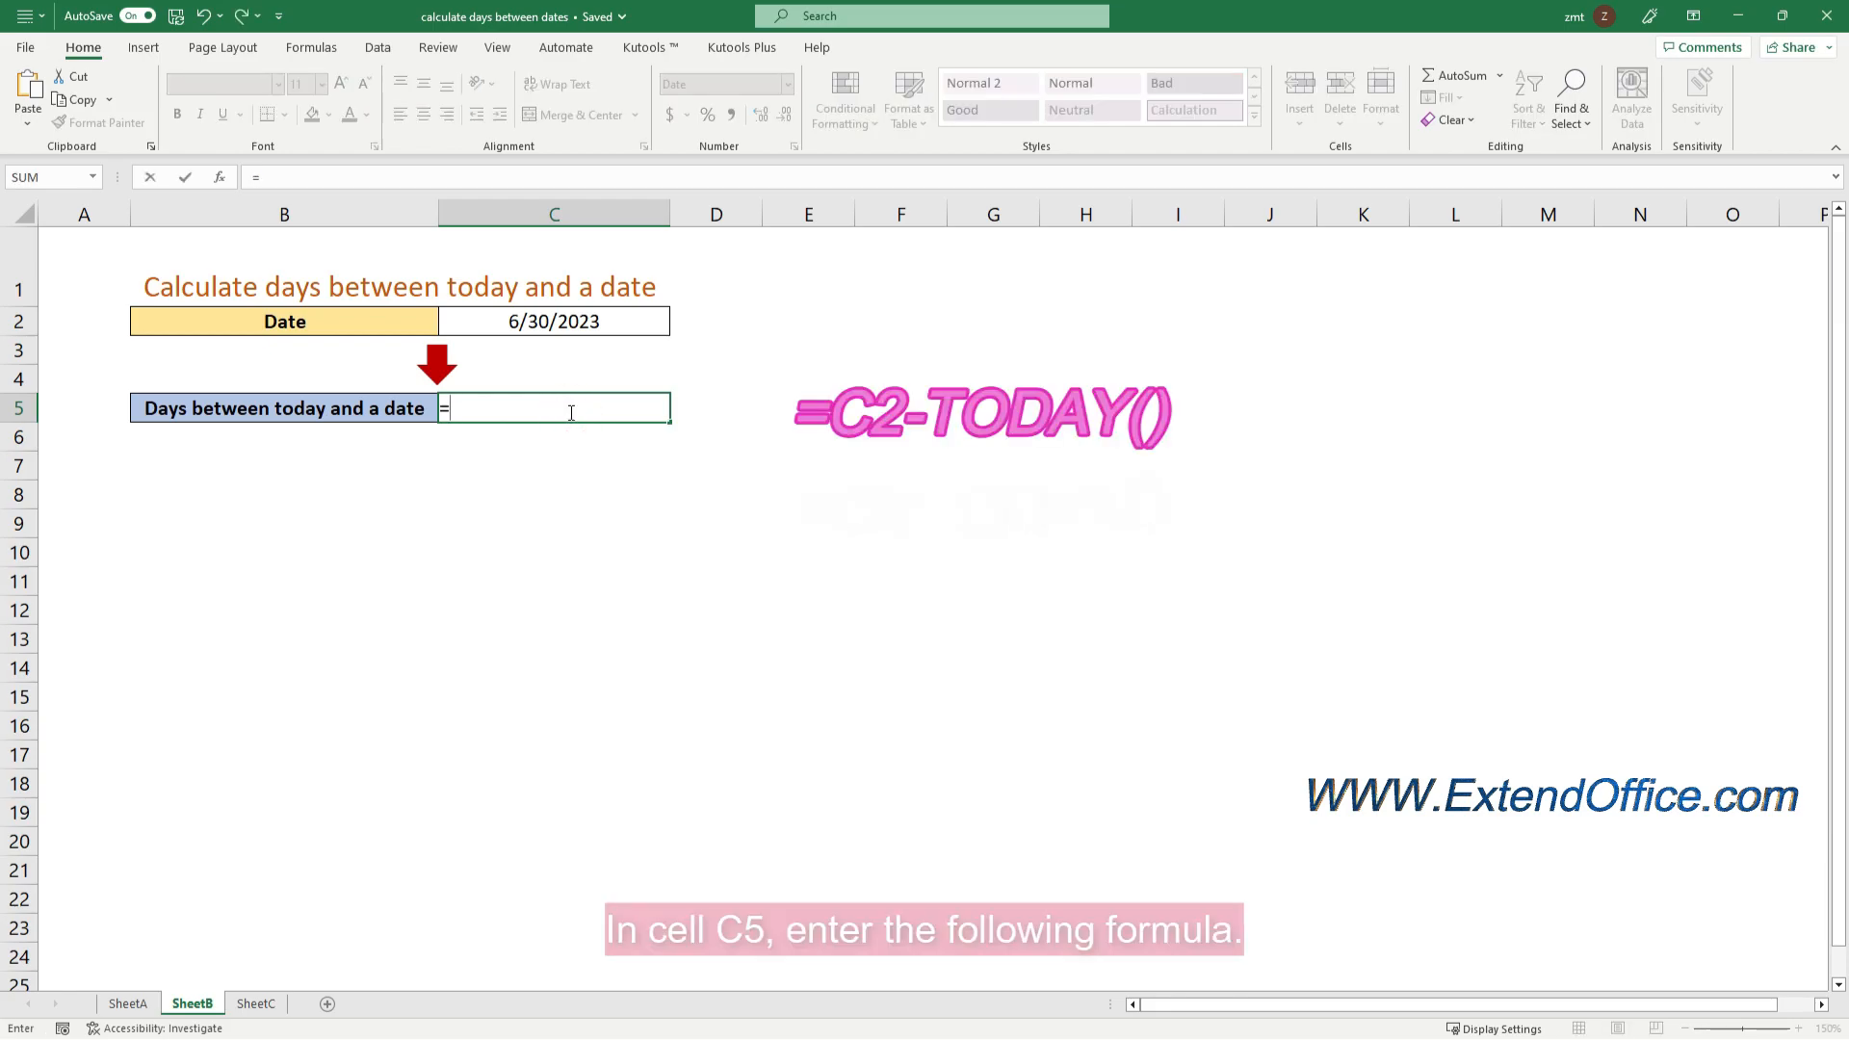
click(536, 321)
text(-)
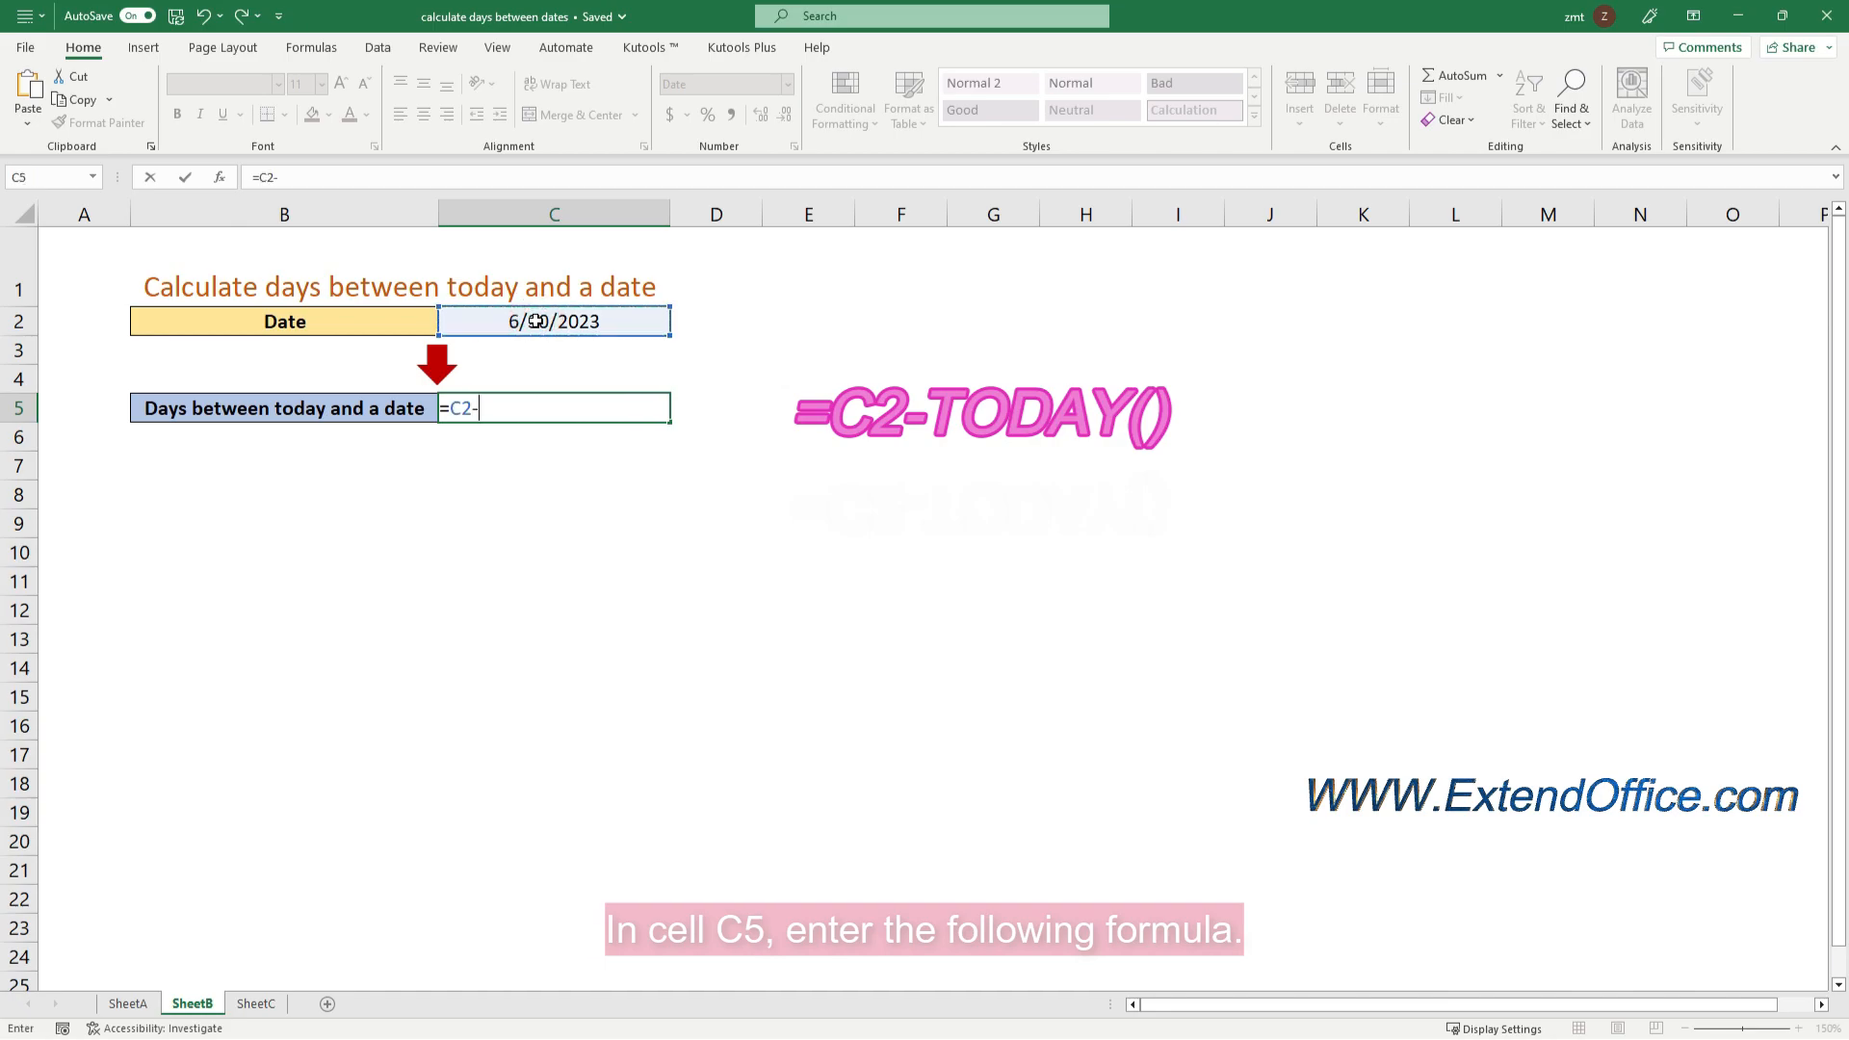
text(TO)
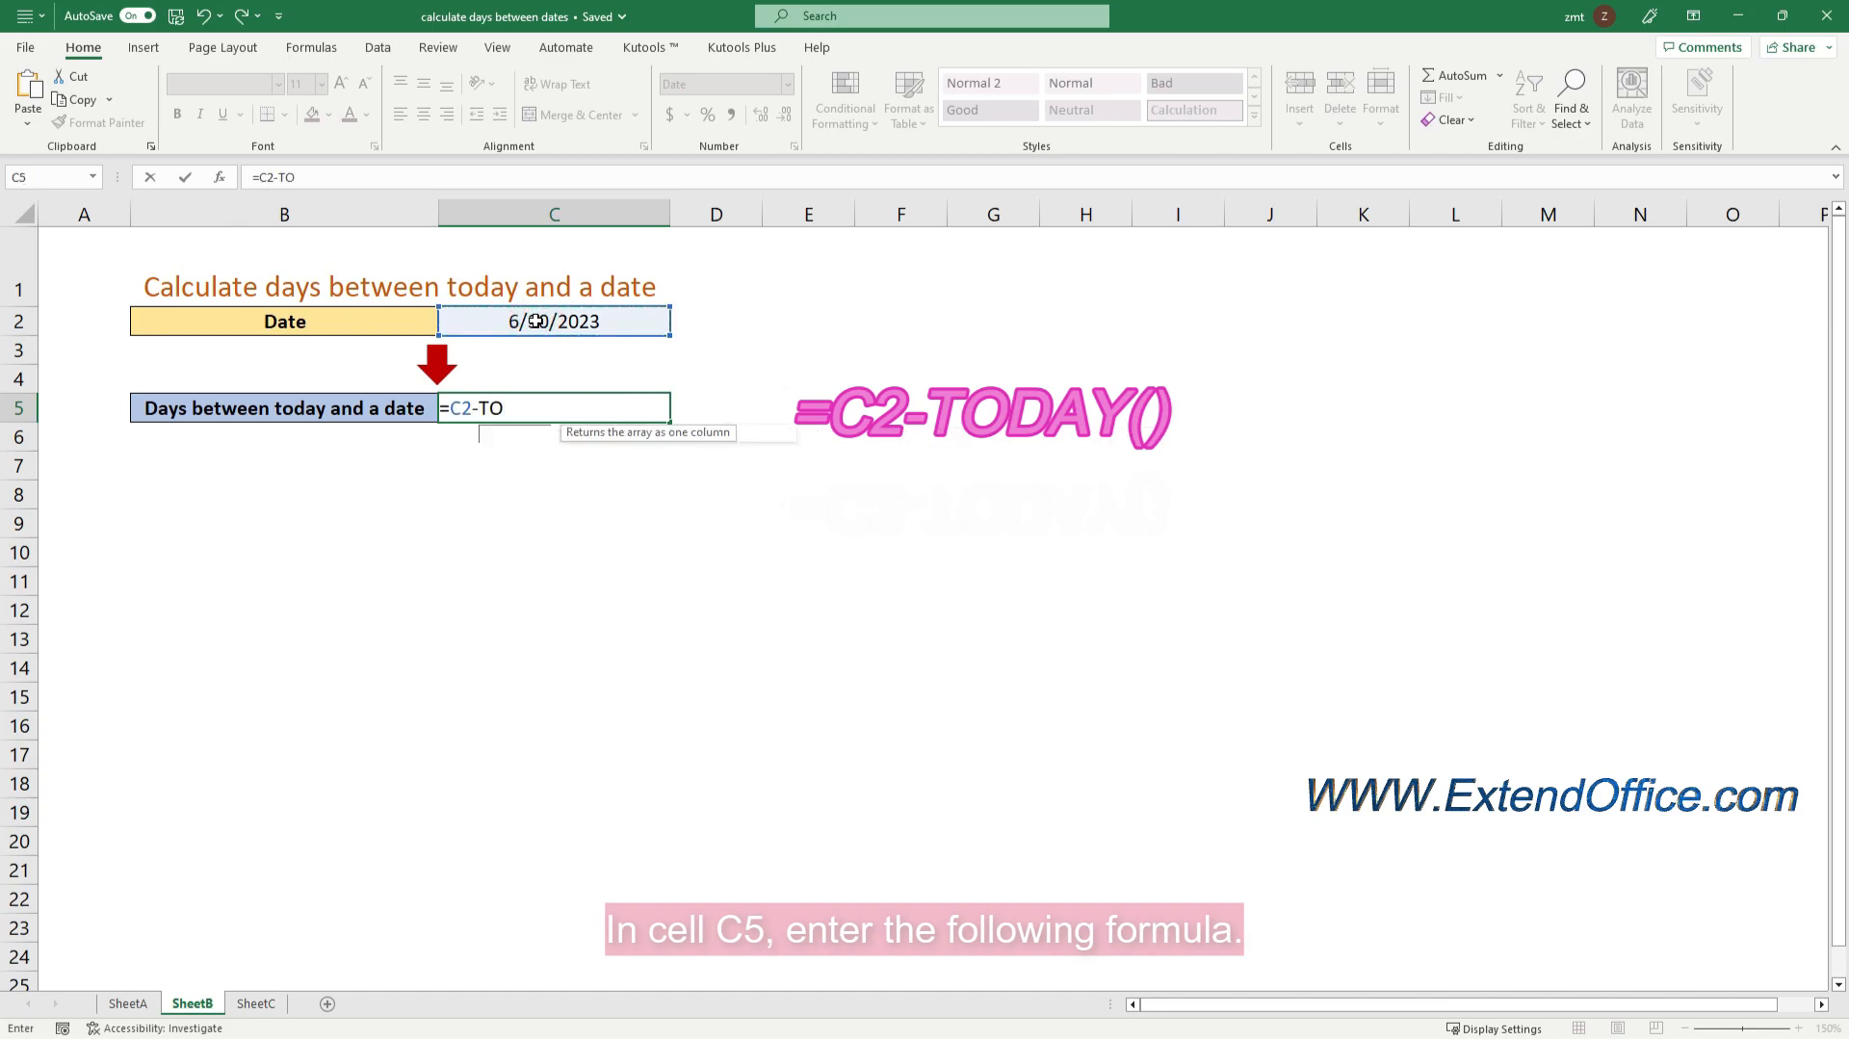
text(DAY)
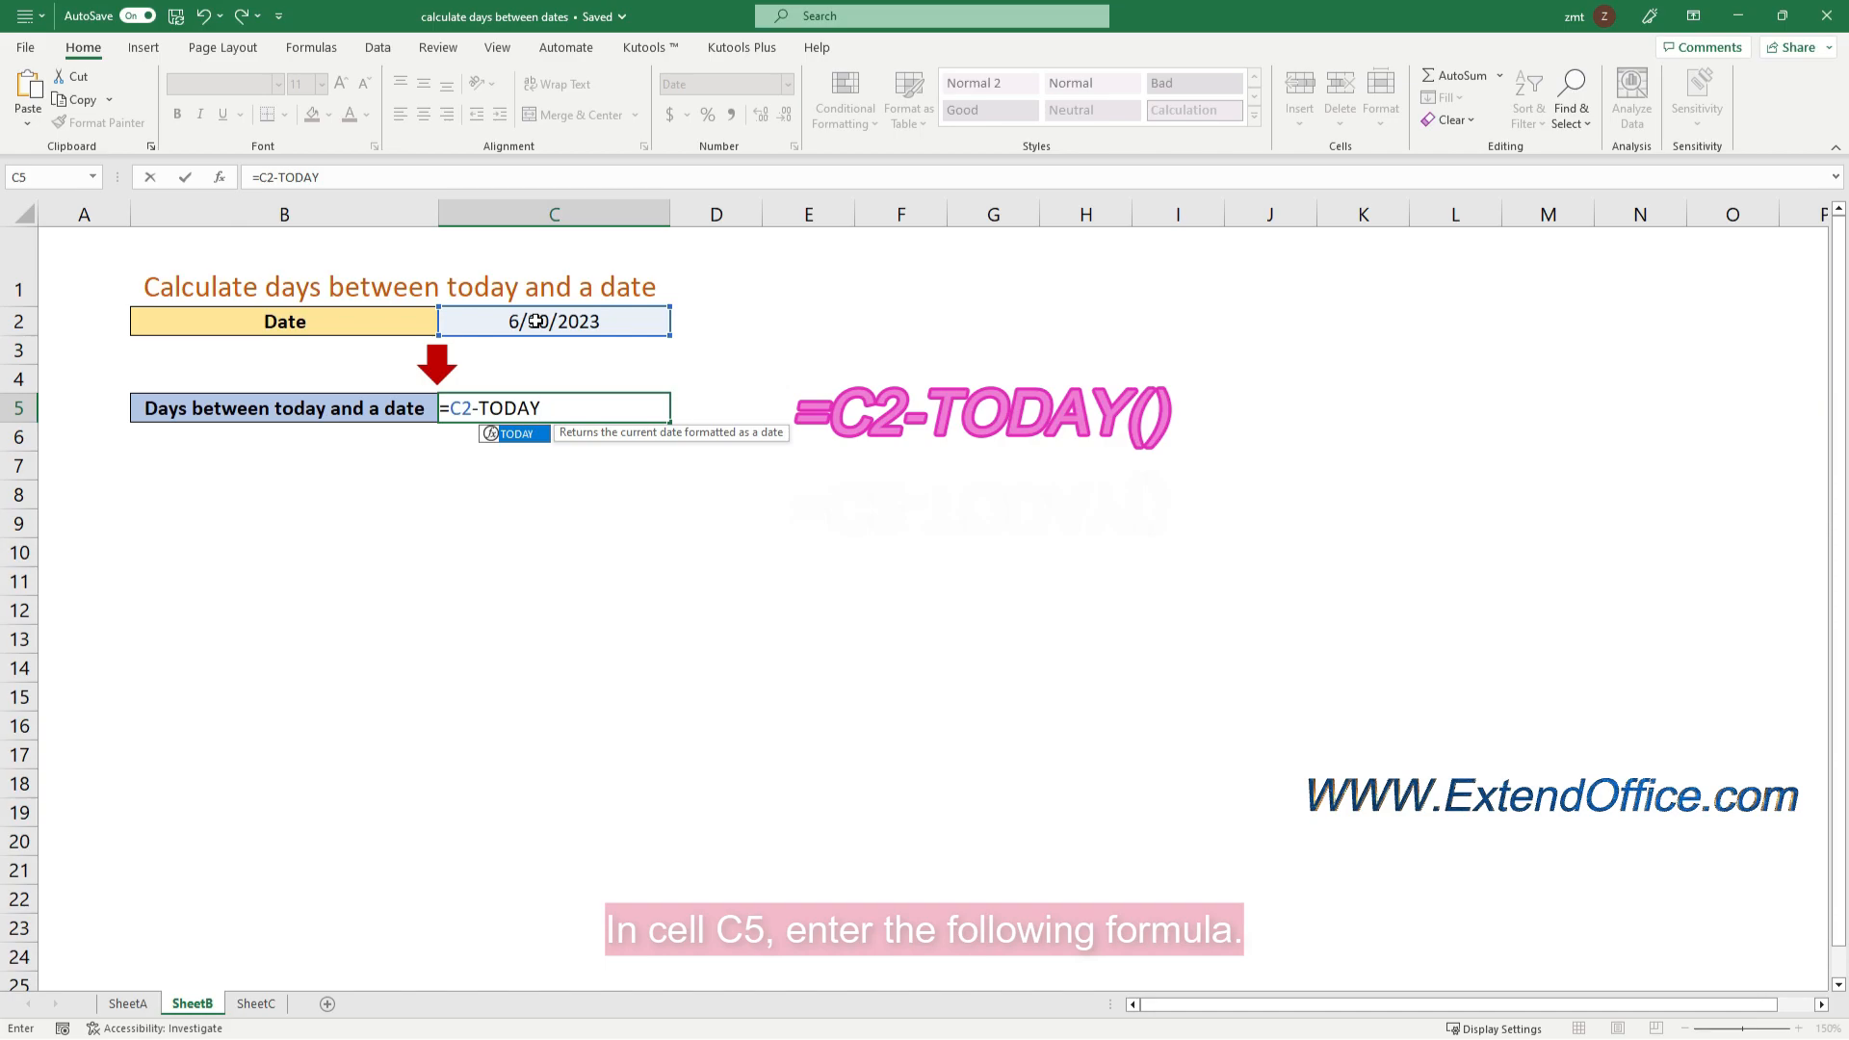
text(())
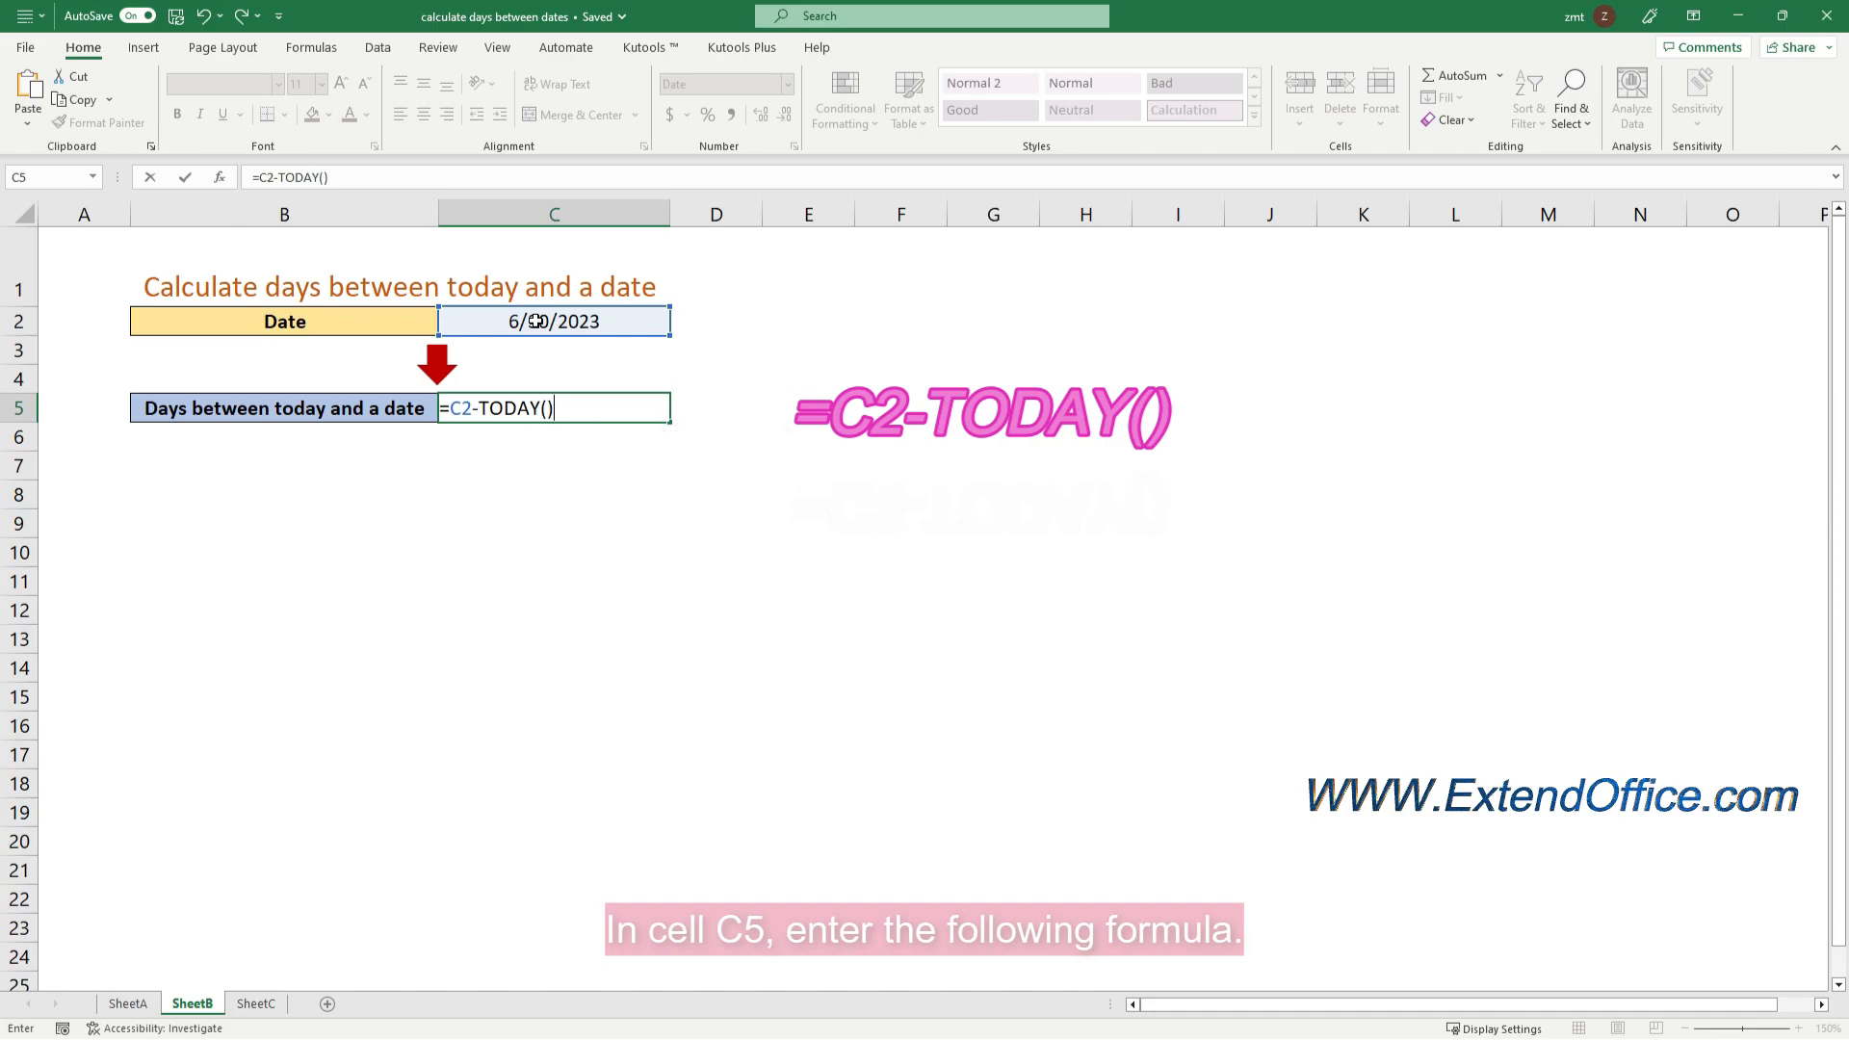
key(Return)
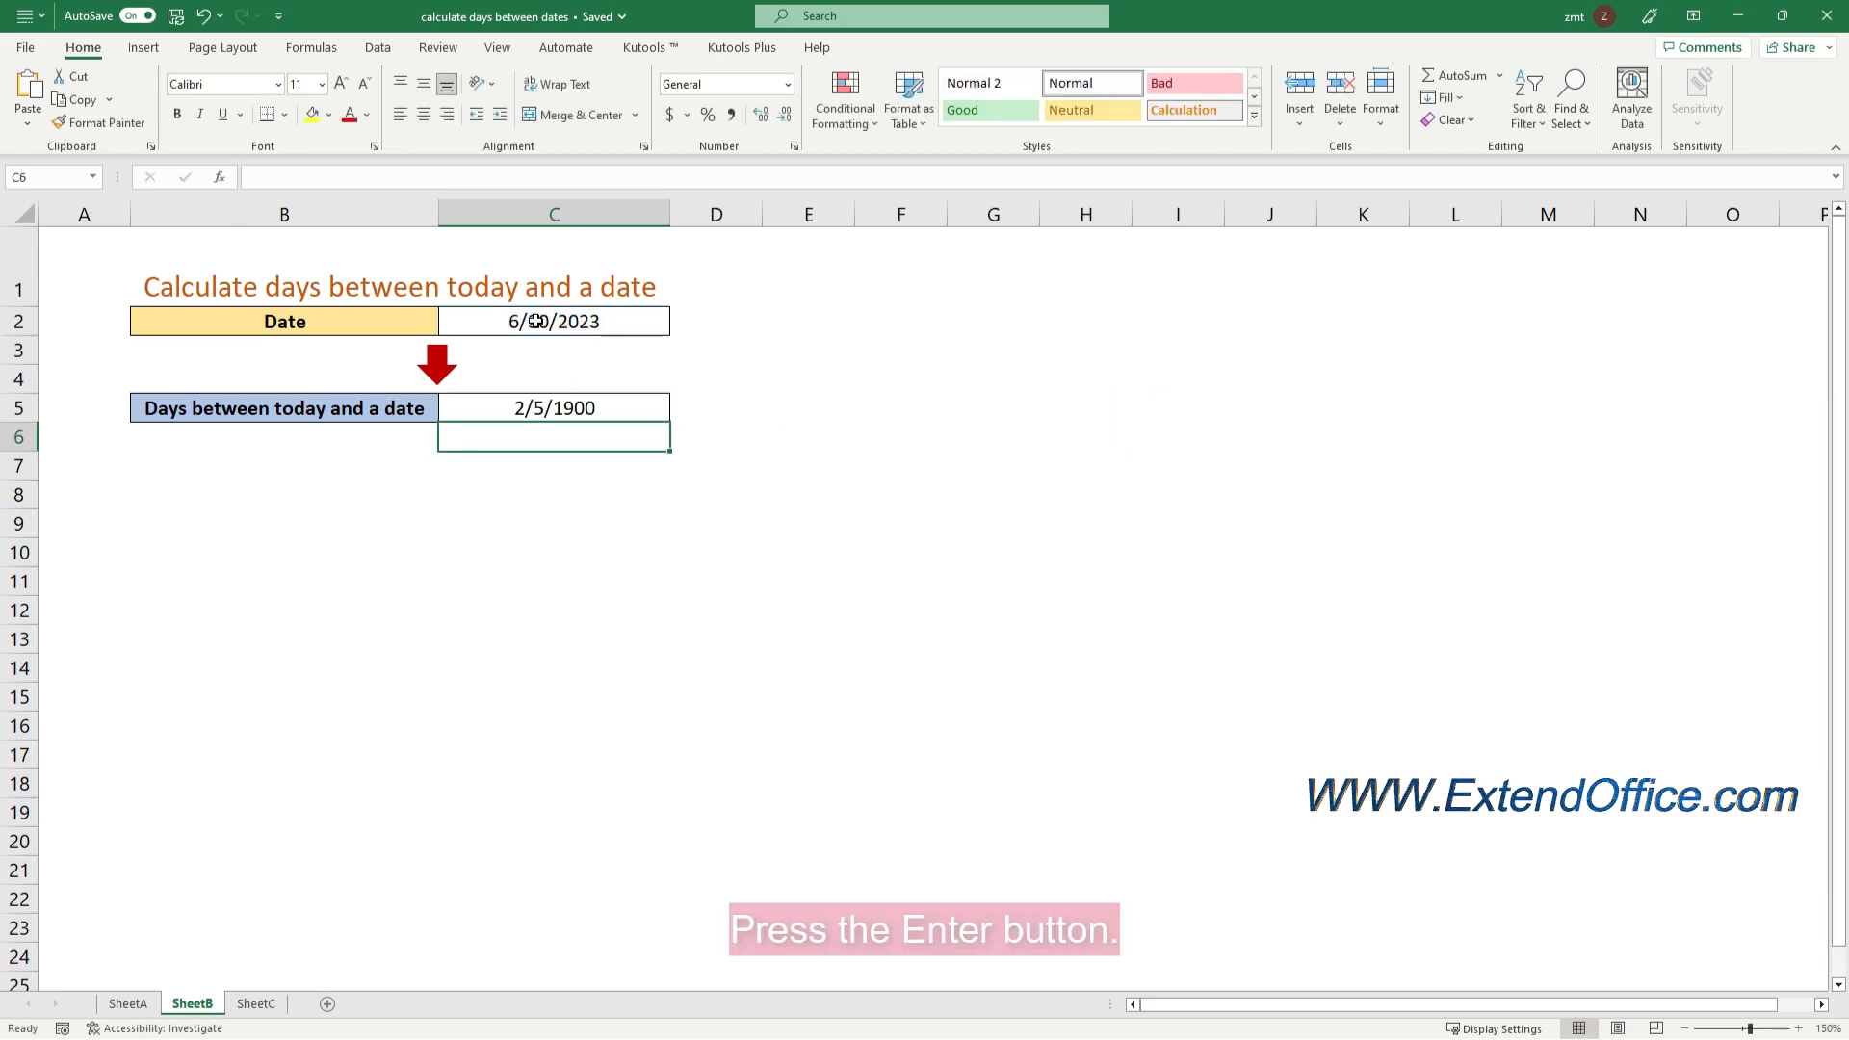
Change the number format of the result cell C5 to General
click(485, 418)
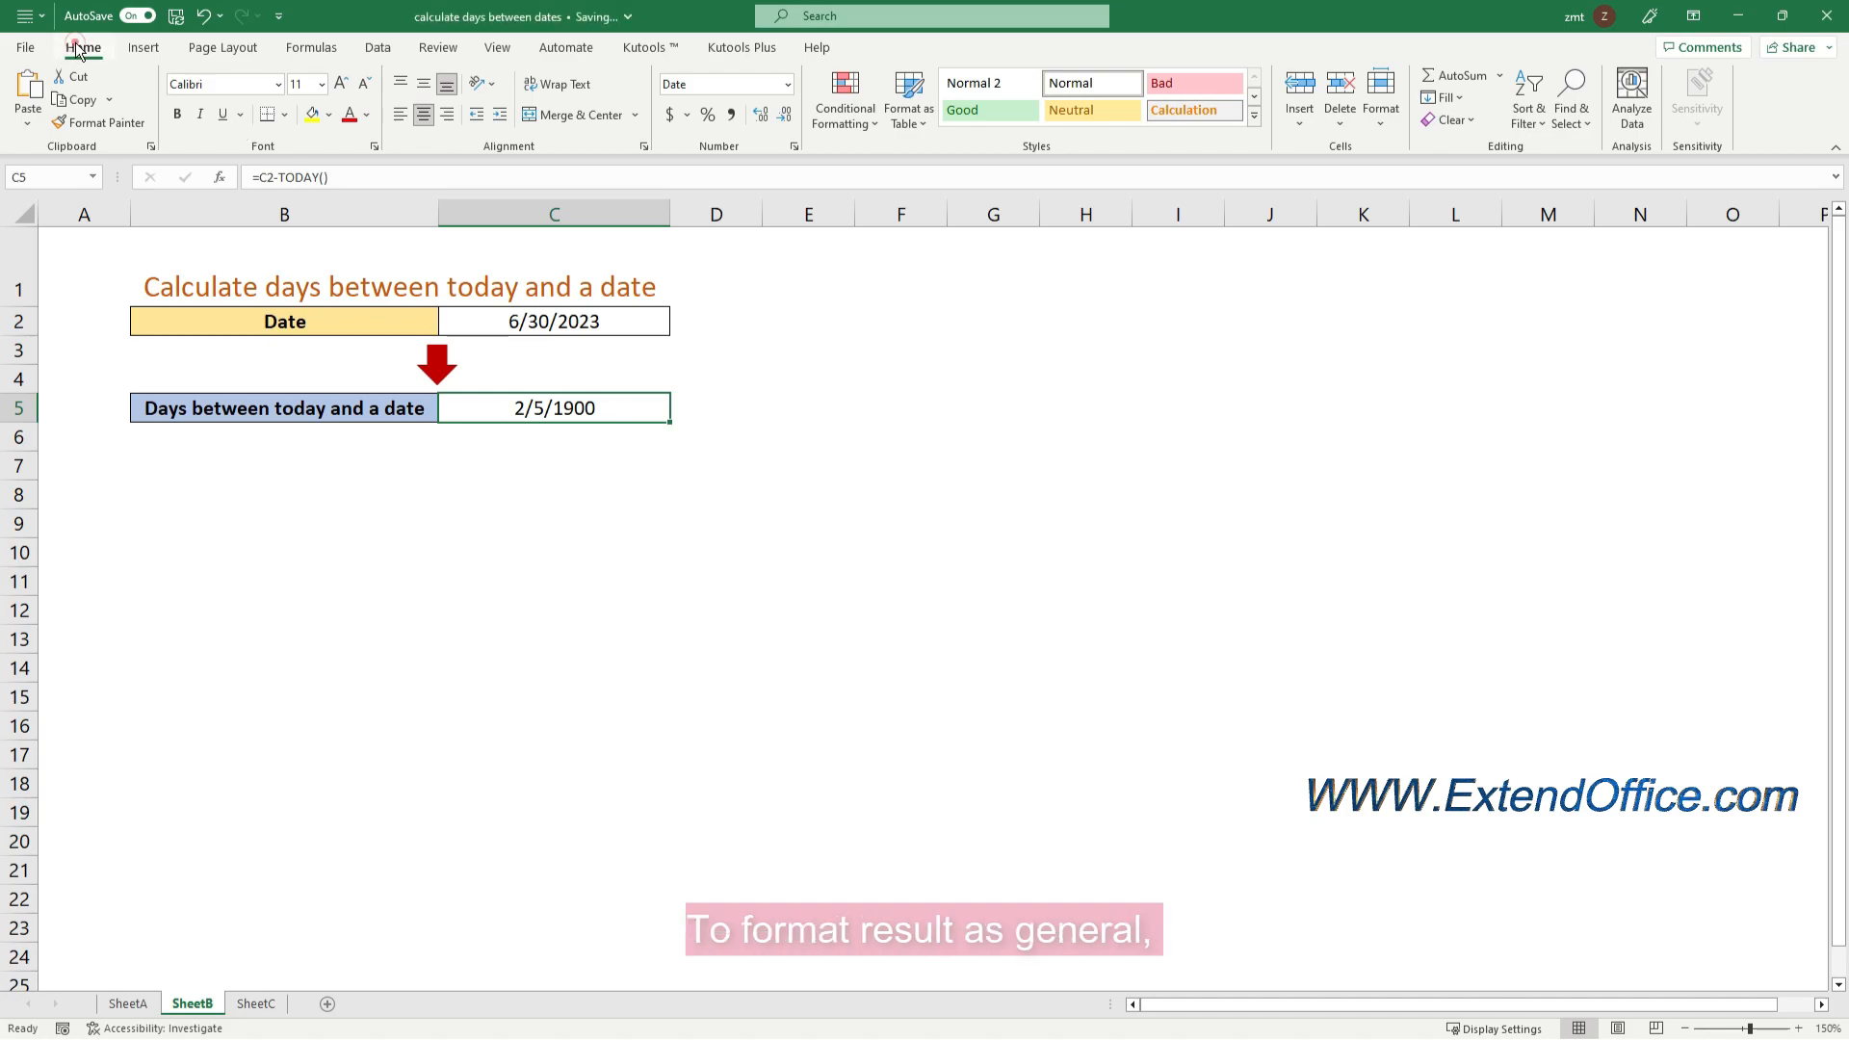
click(788, 89)
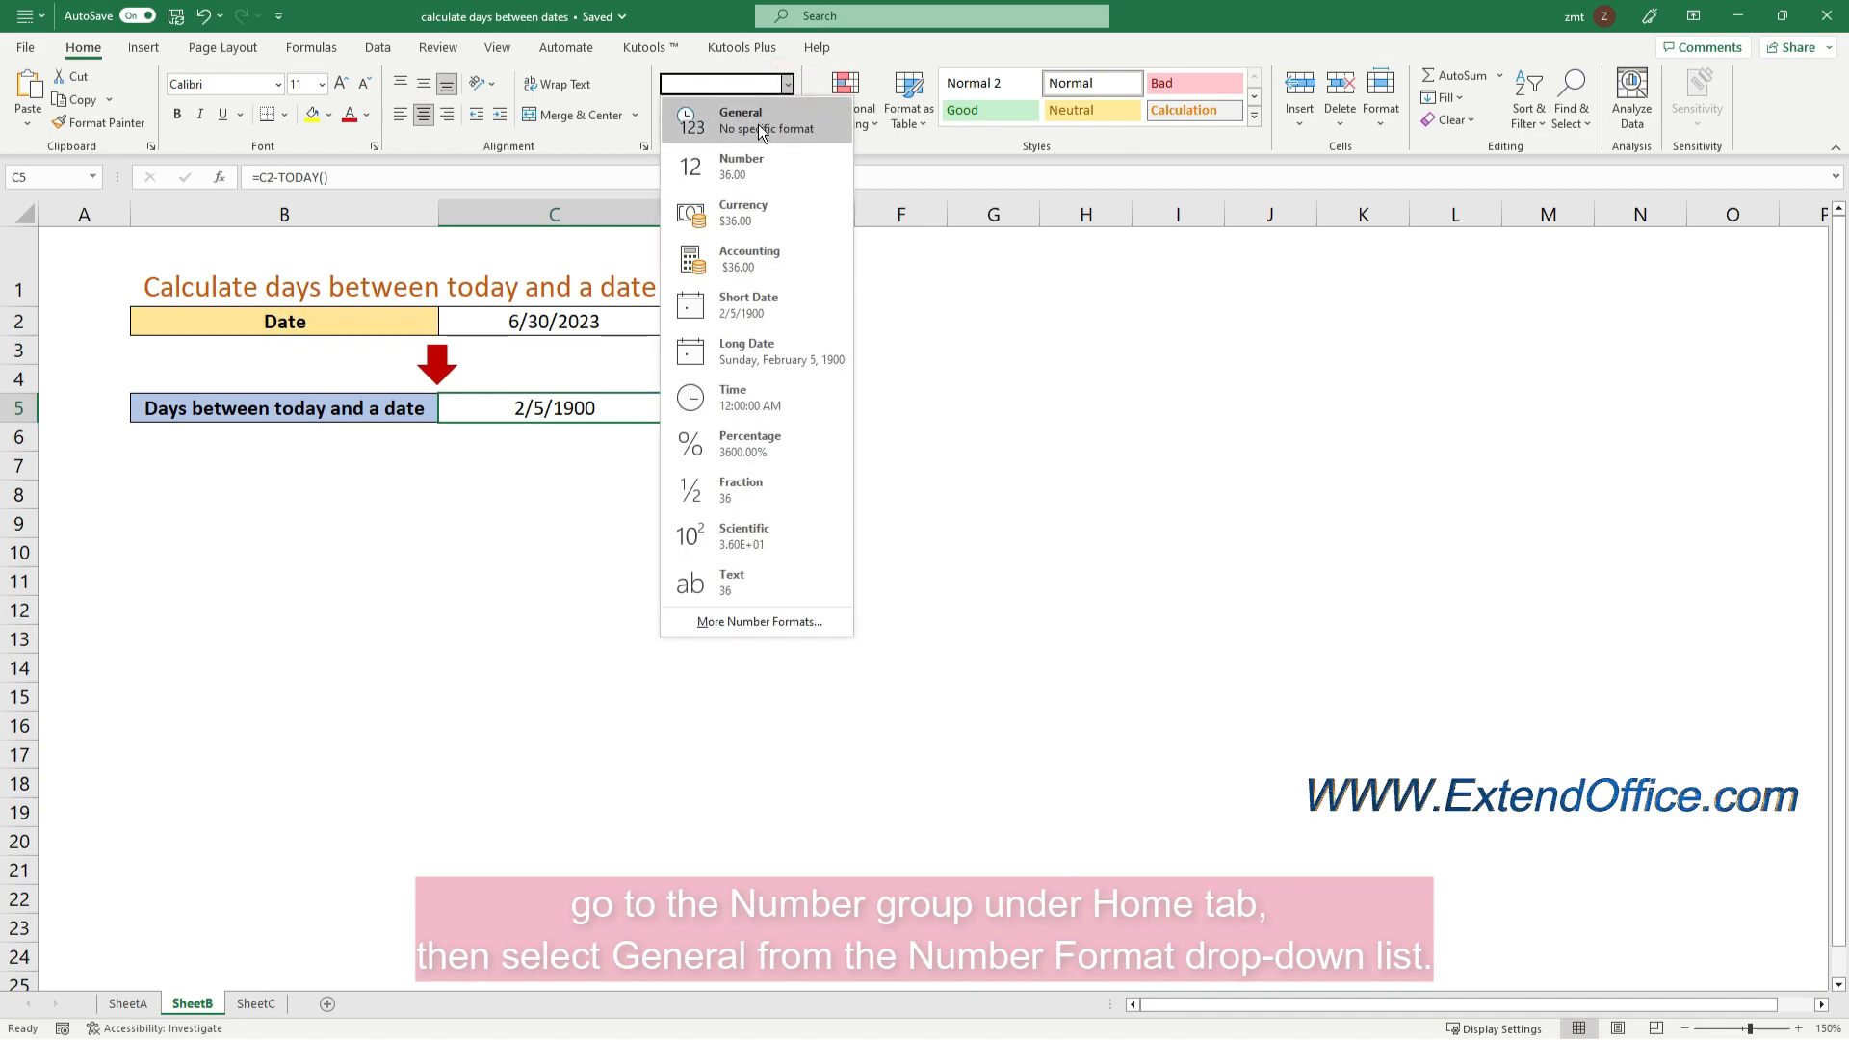
click(759, 125)
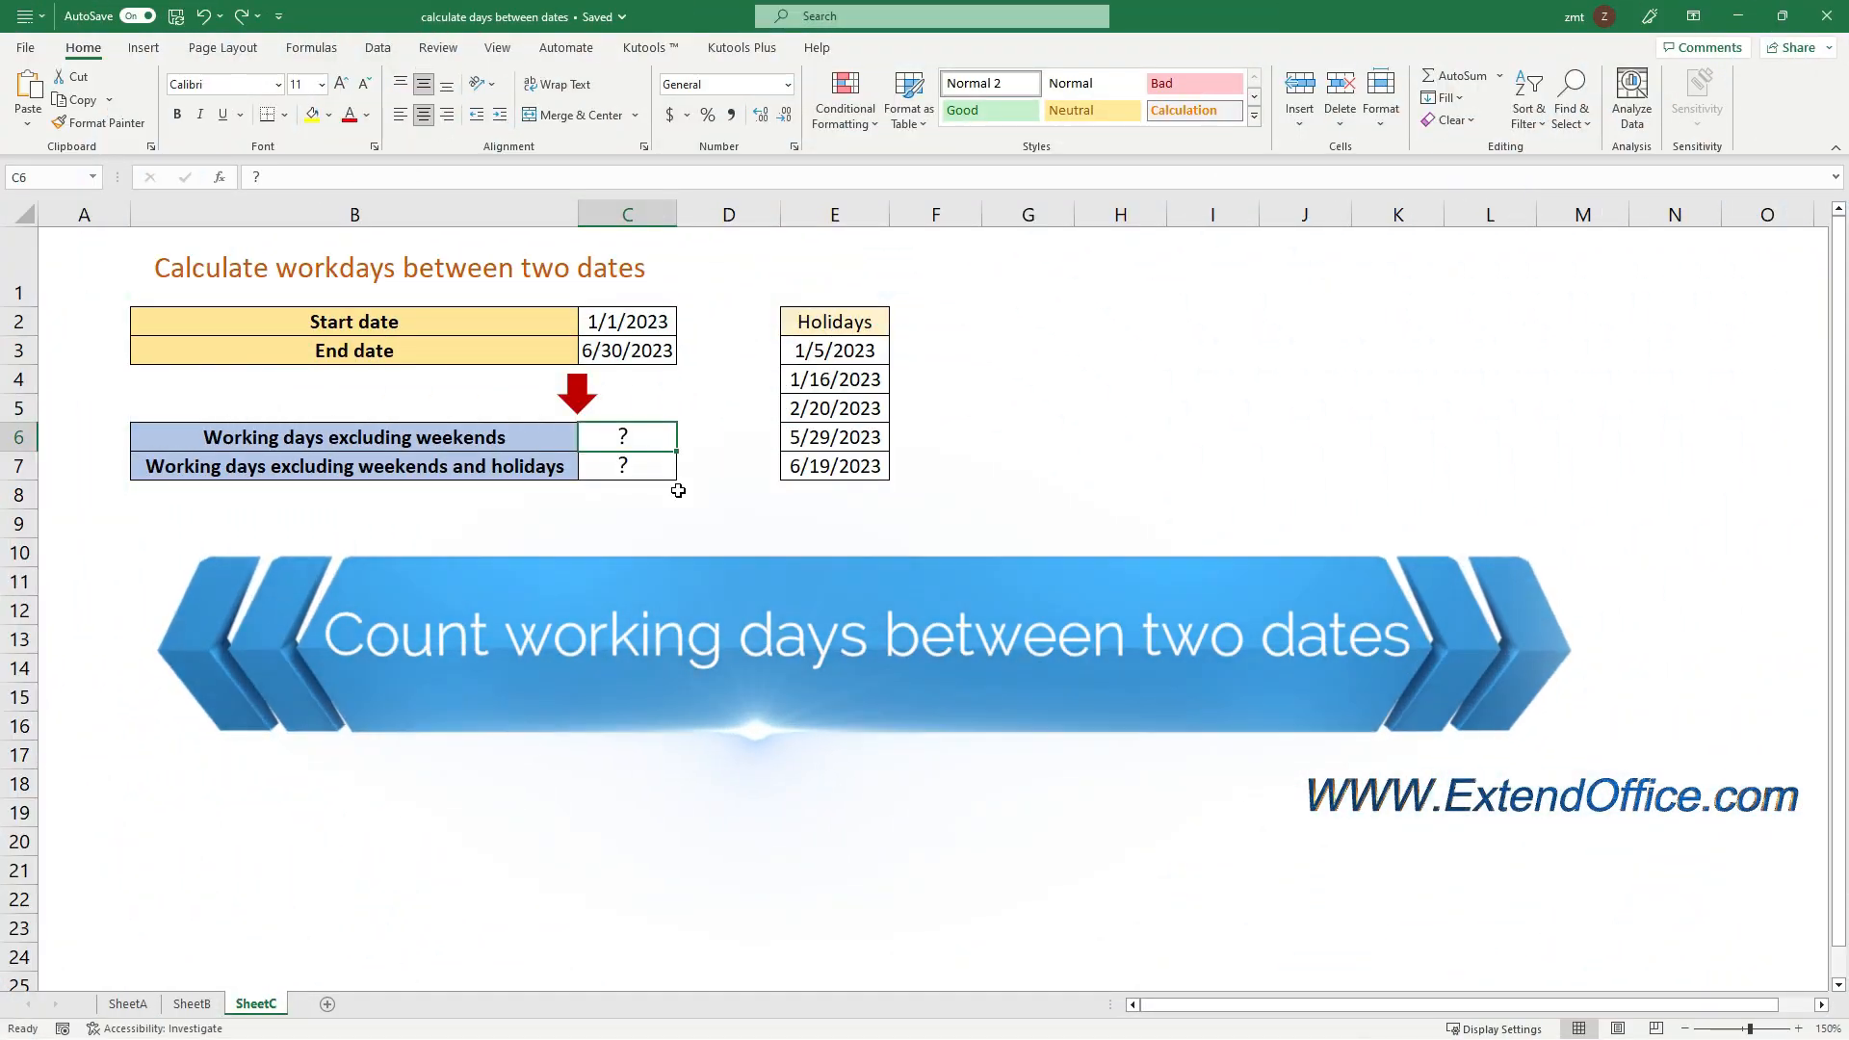
click(532, 439)
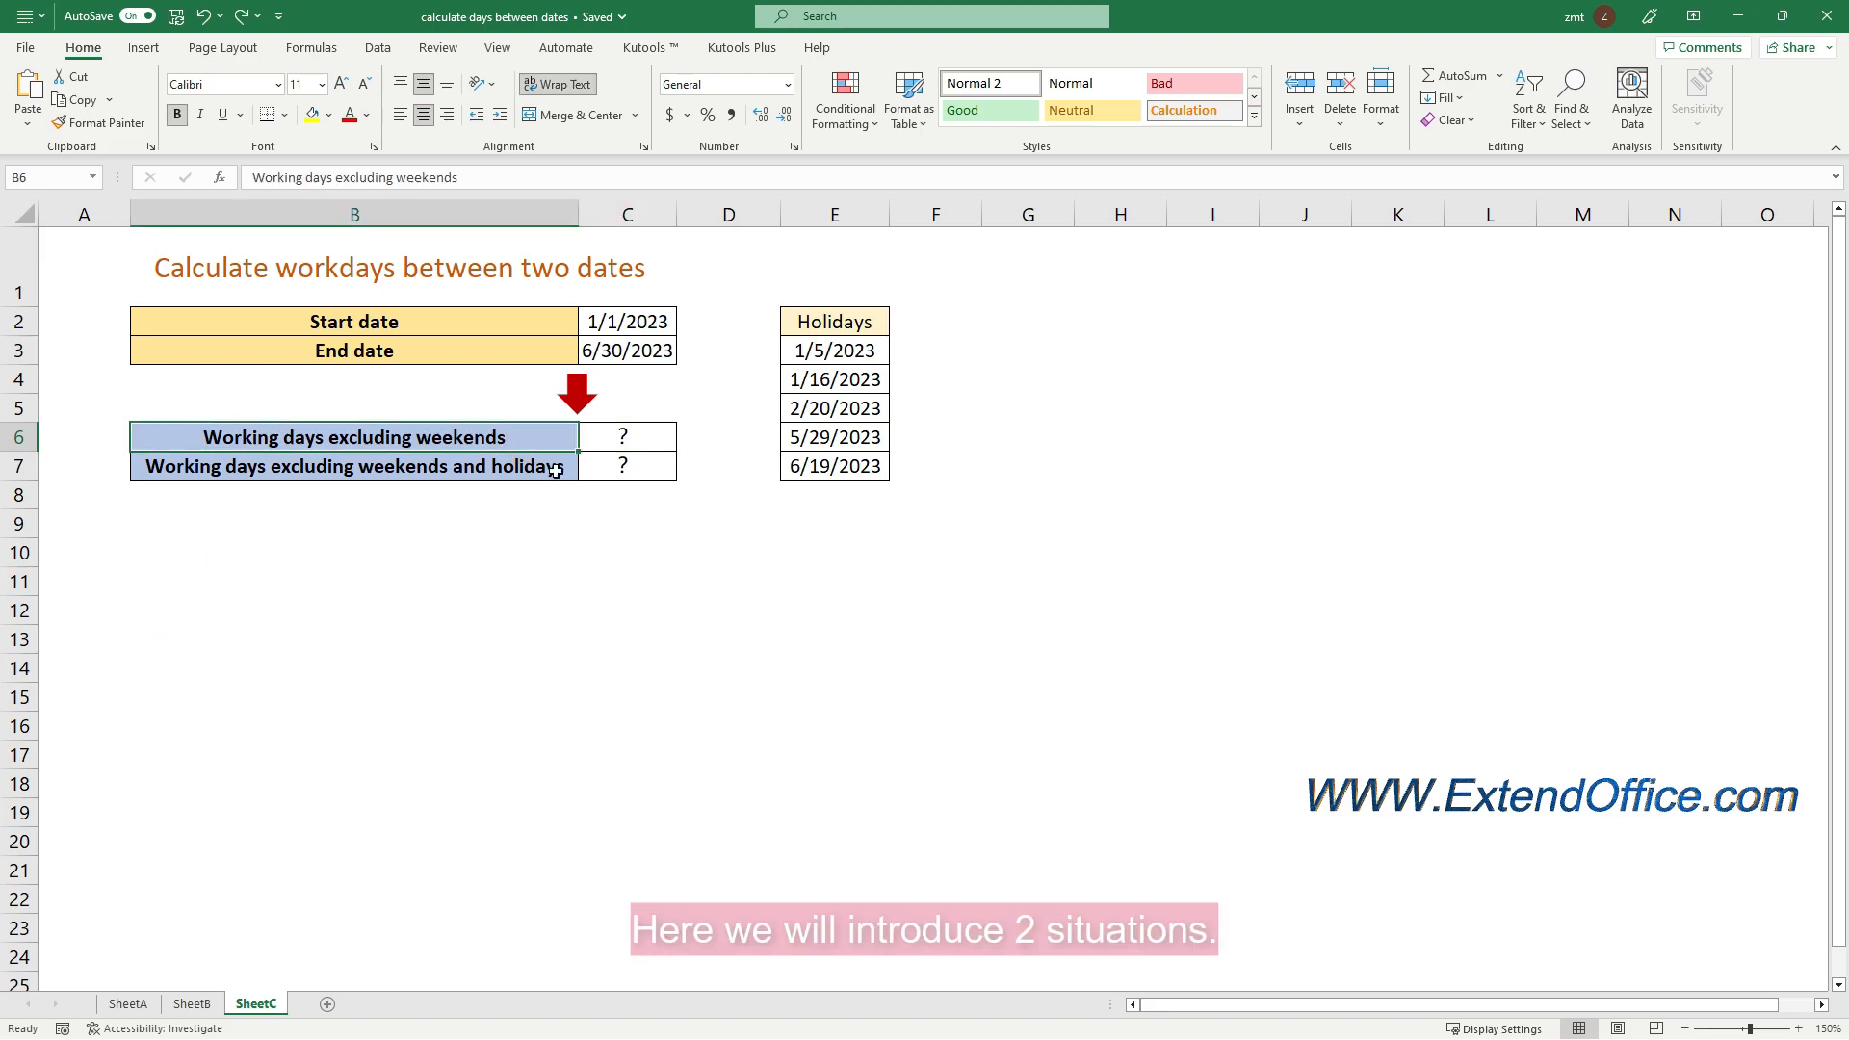
click(556, 469)
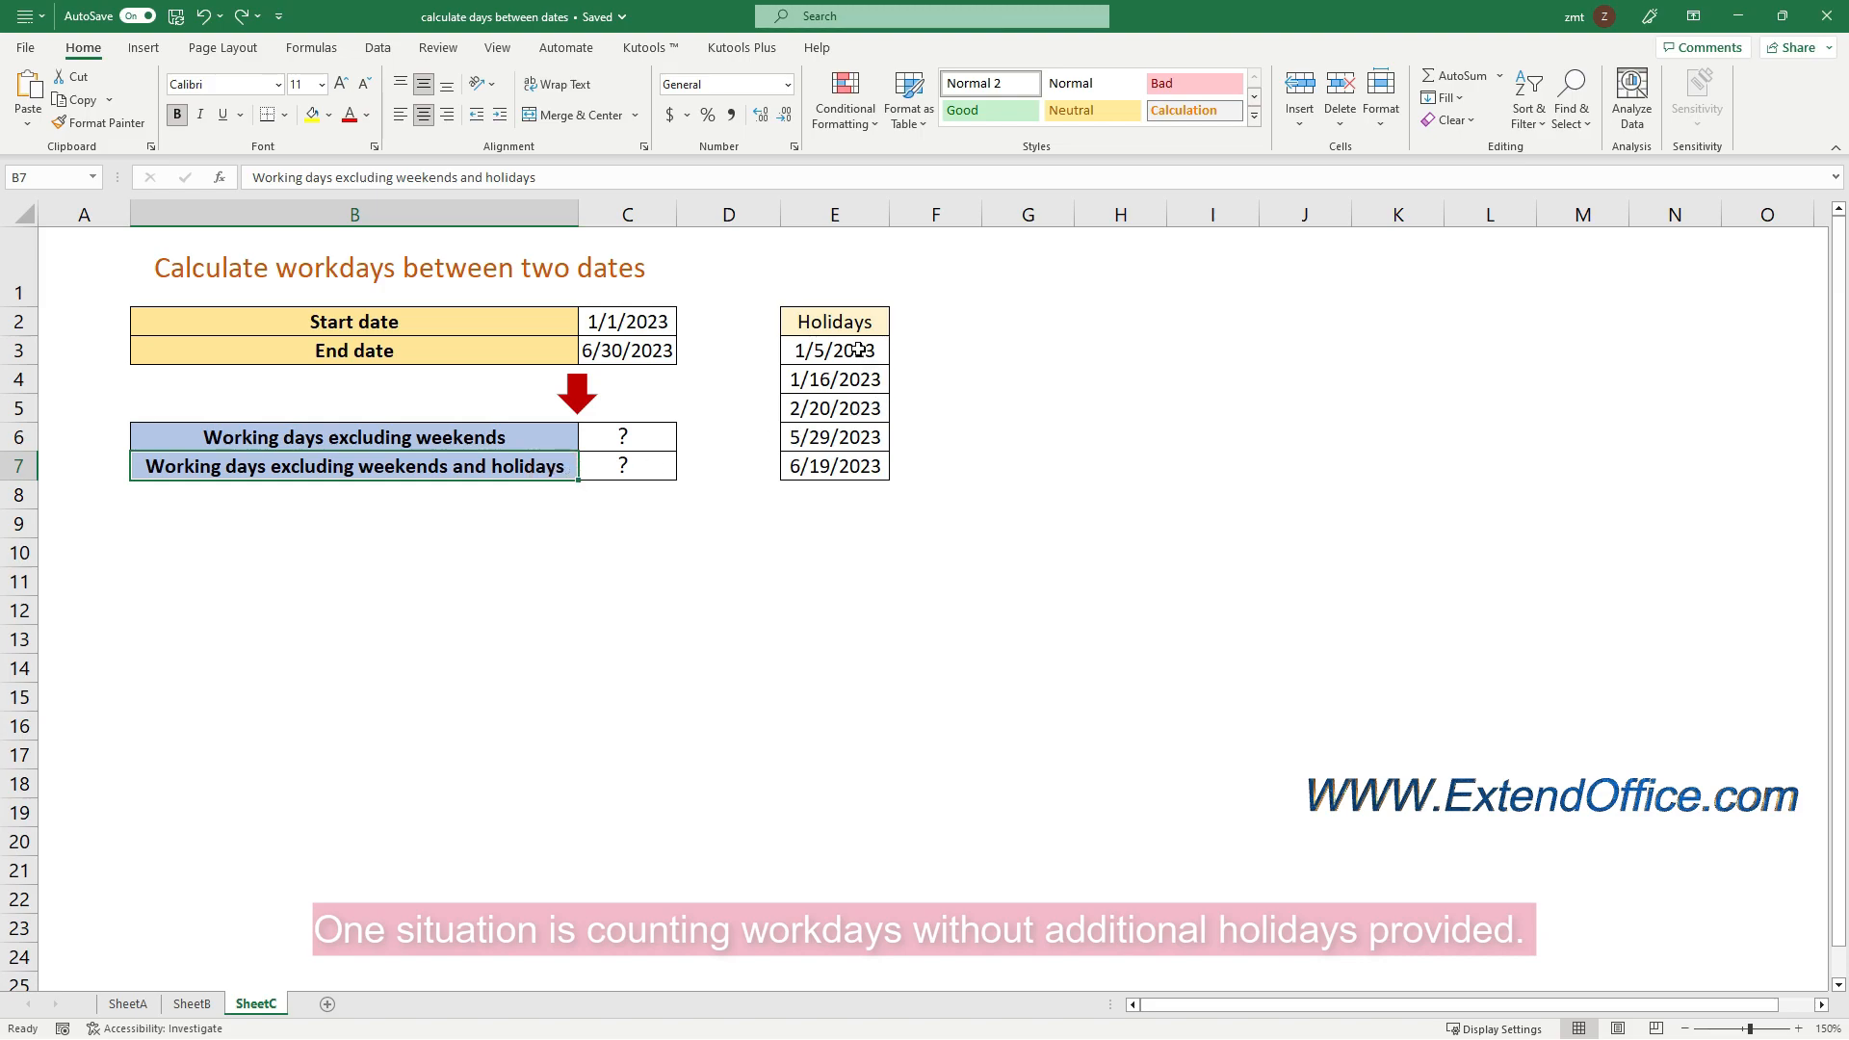
drag(858, 349, 871, 464)
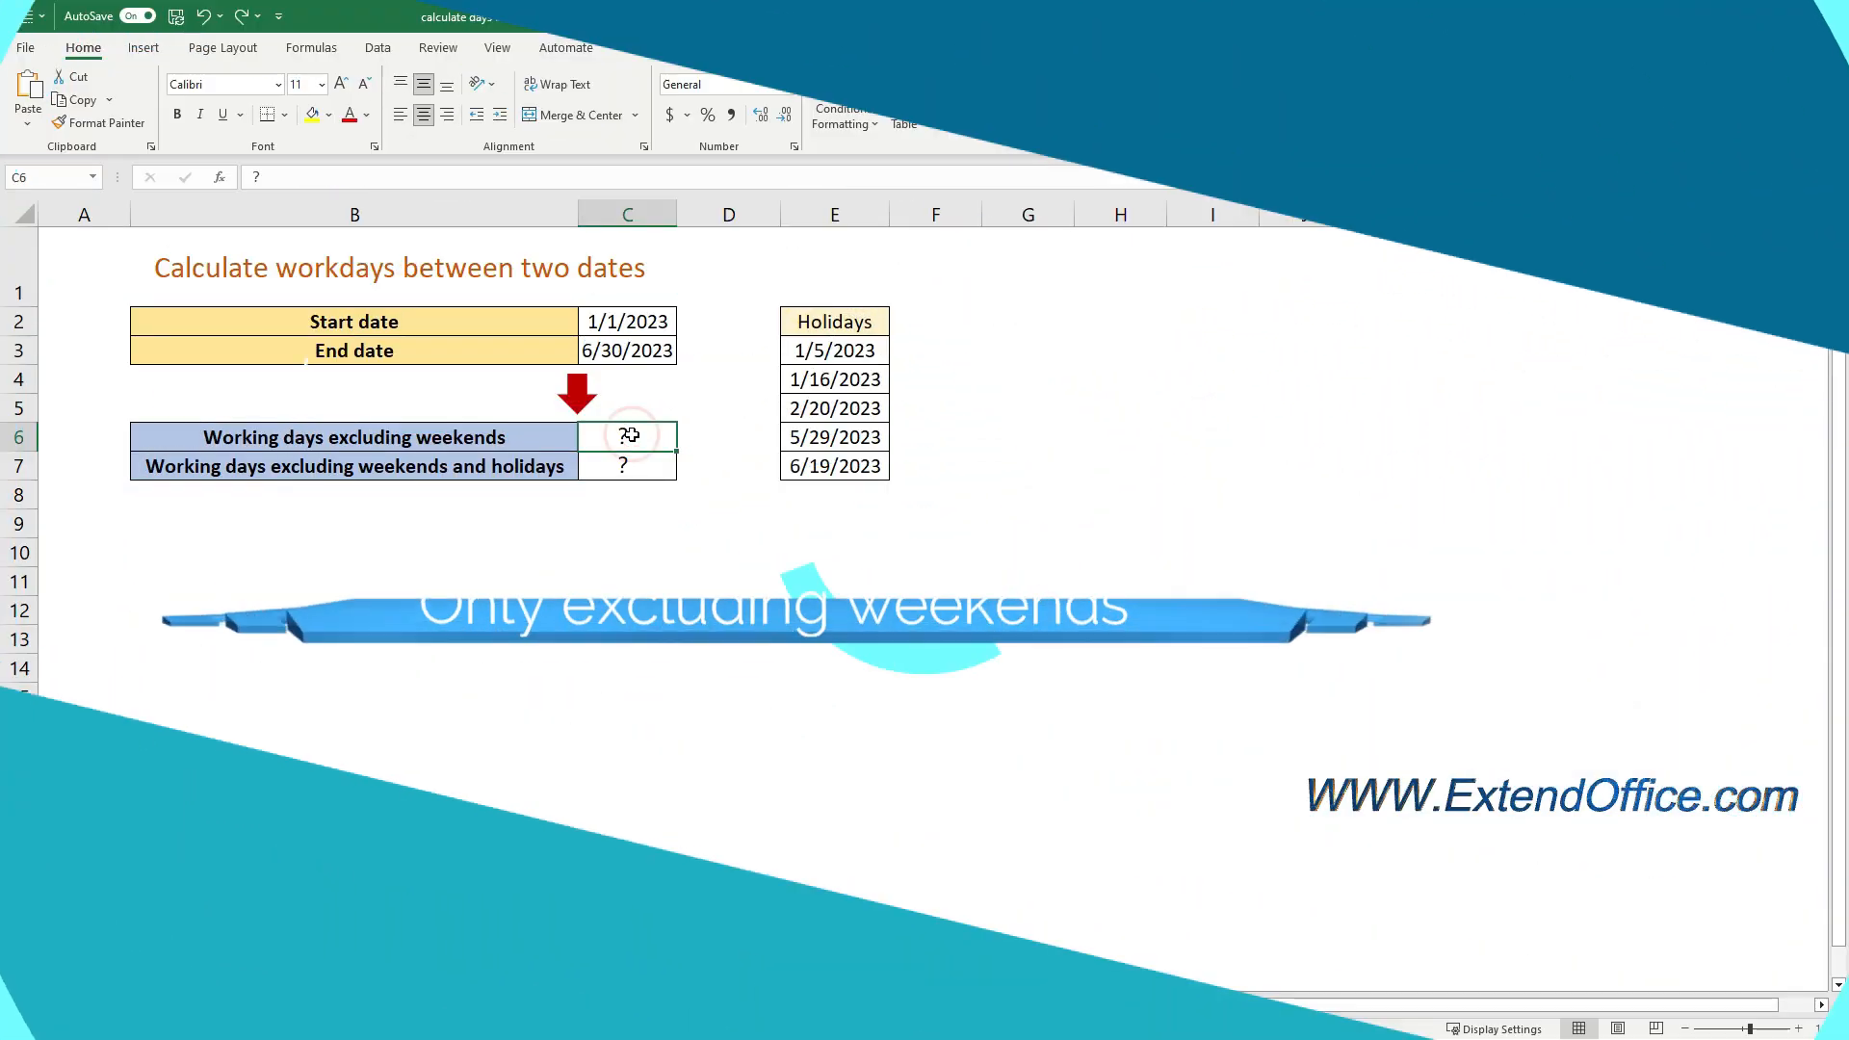
Enter the formula =NETWORKDAYS(C2,C3) in cell C6 to count the working days excluding weekends
text(=)
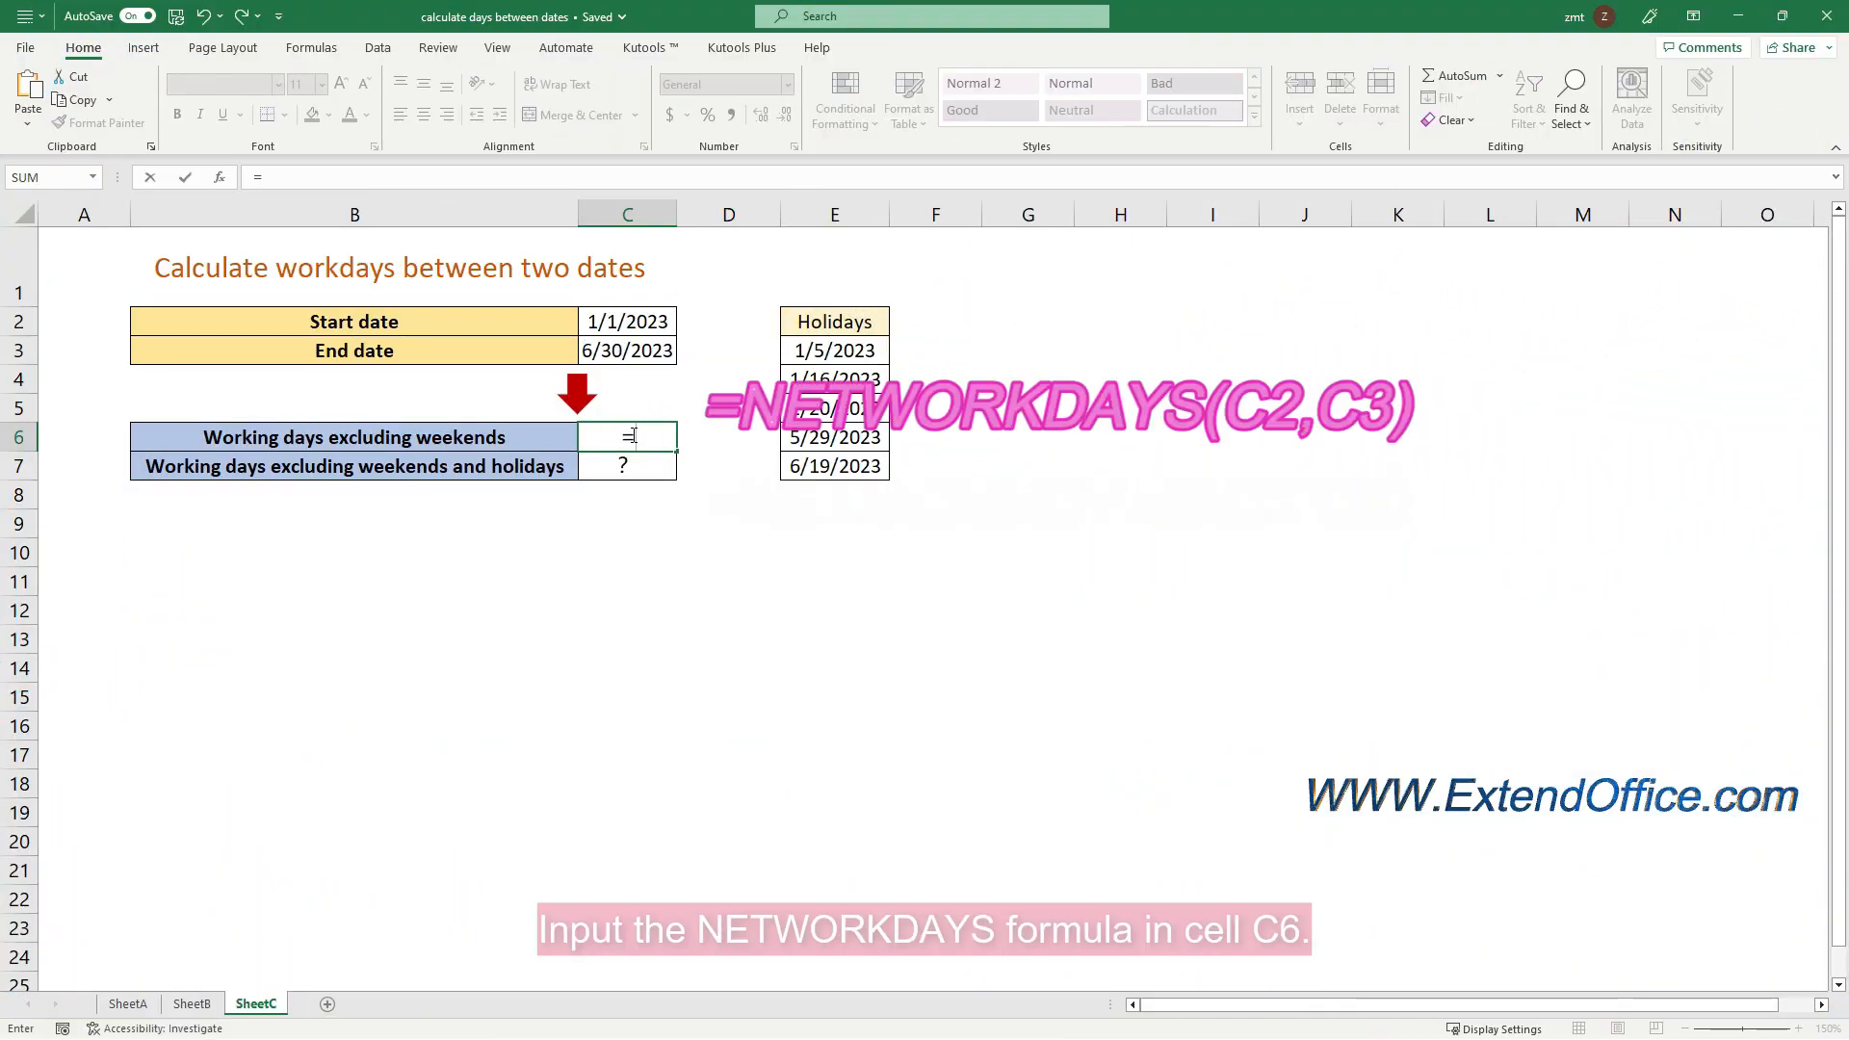
text(NET)
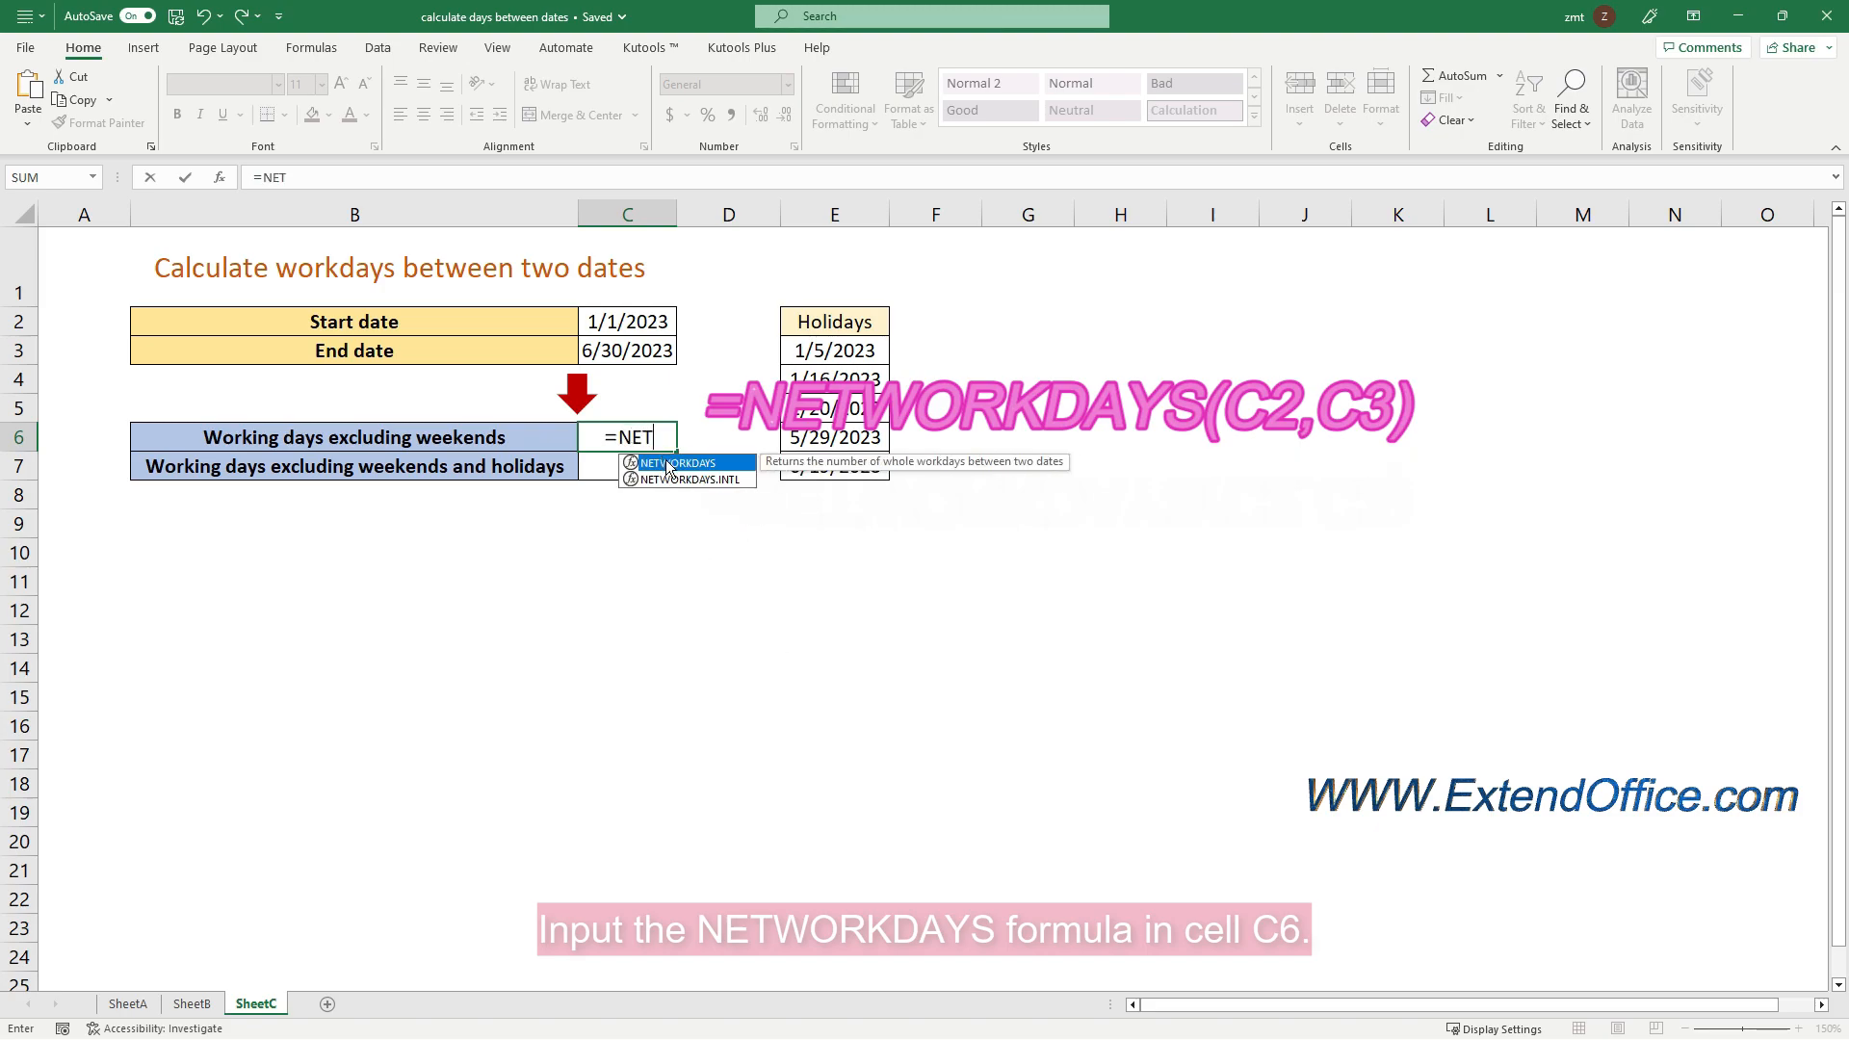
double_click(664, 463)
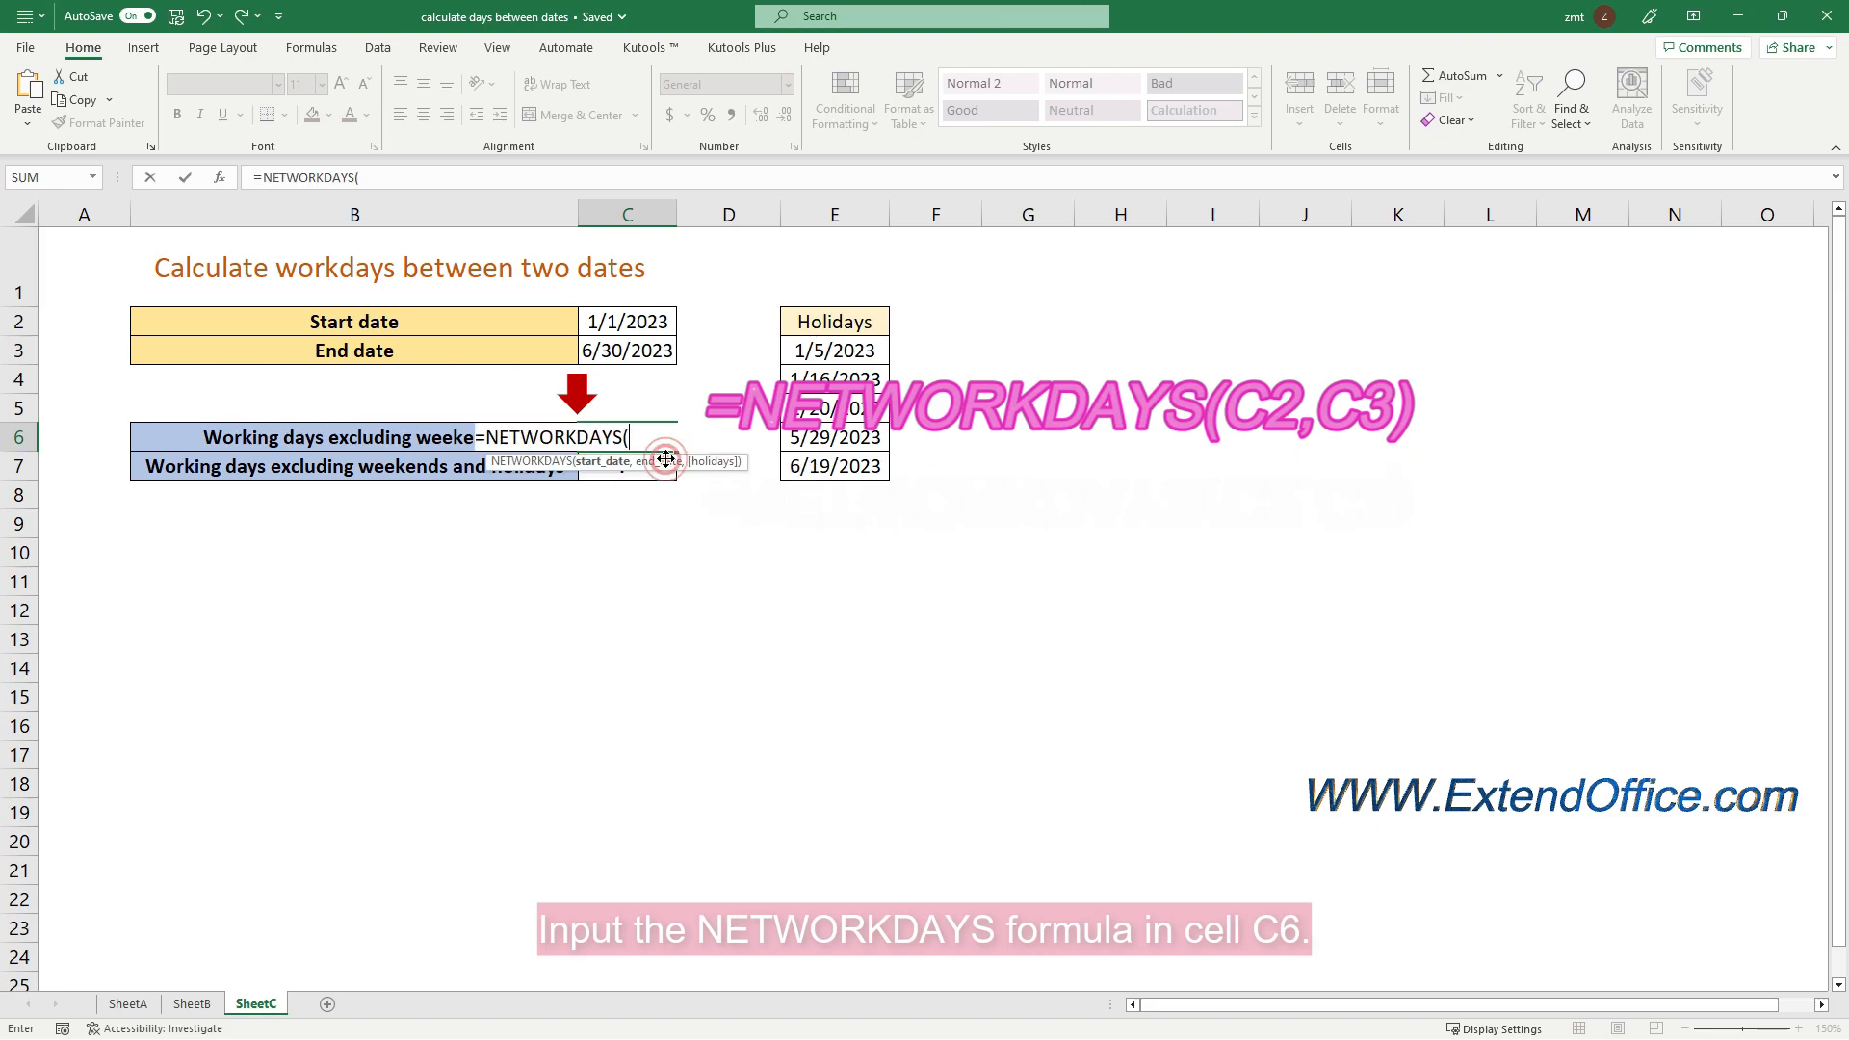
click(655, 320)
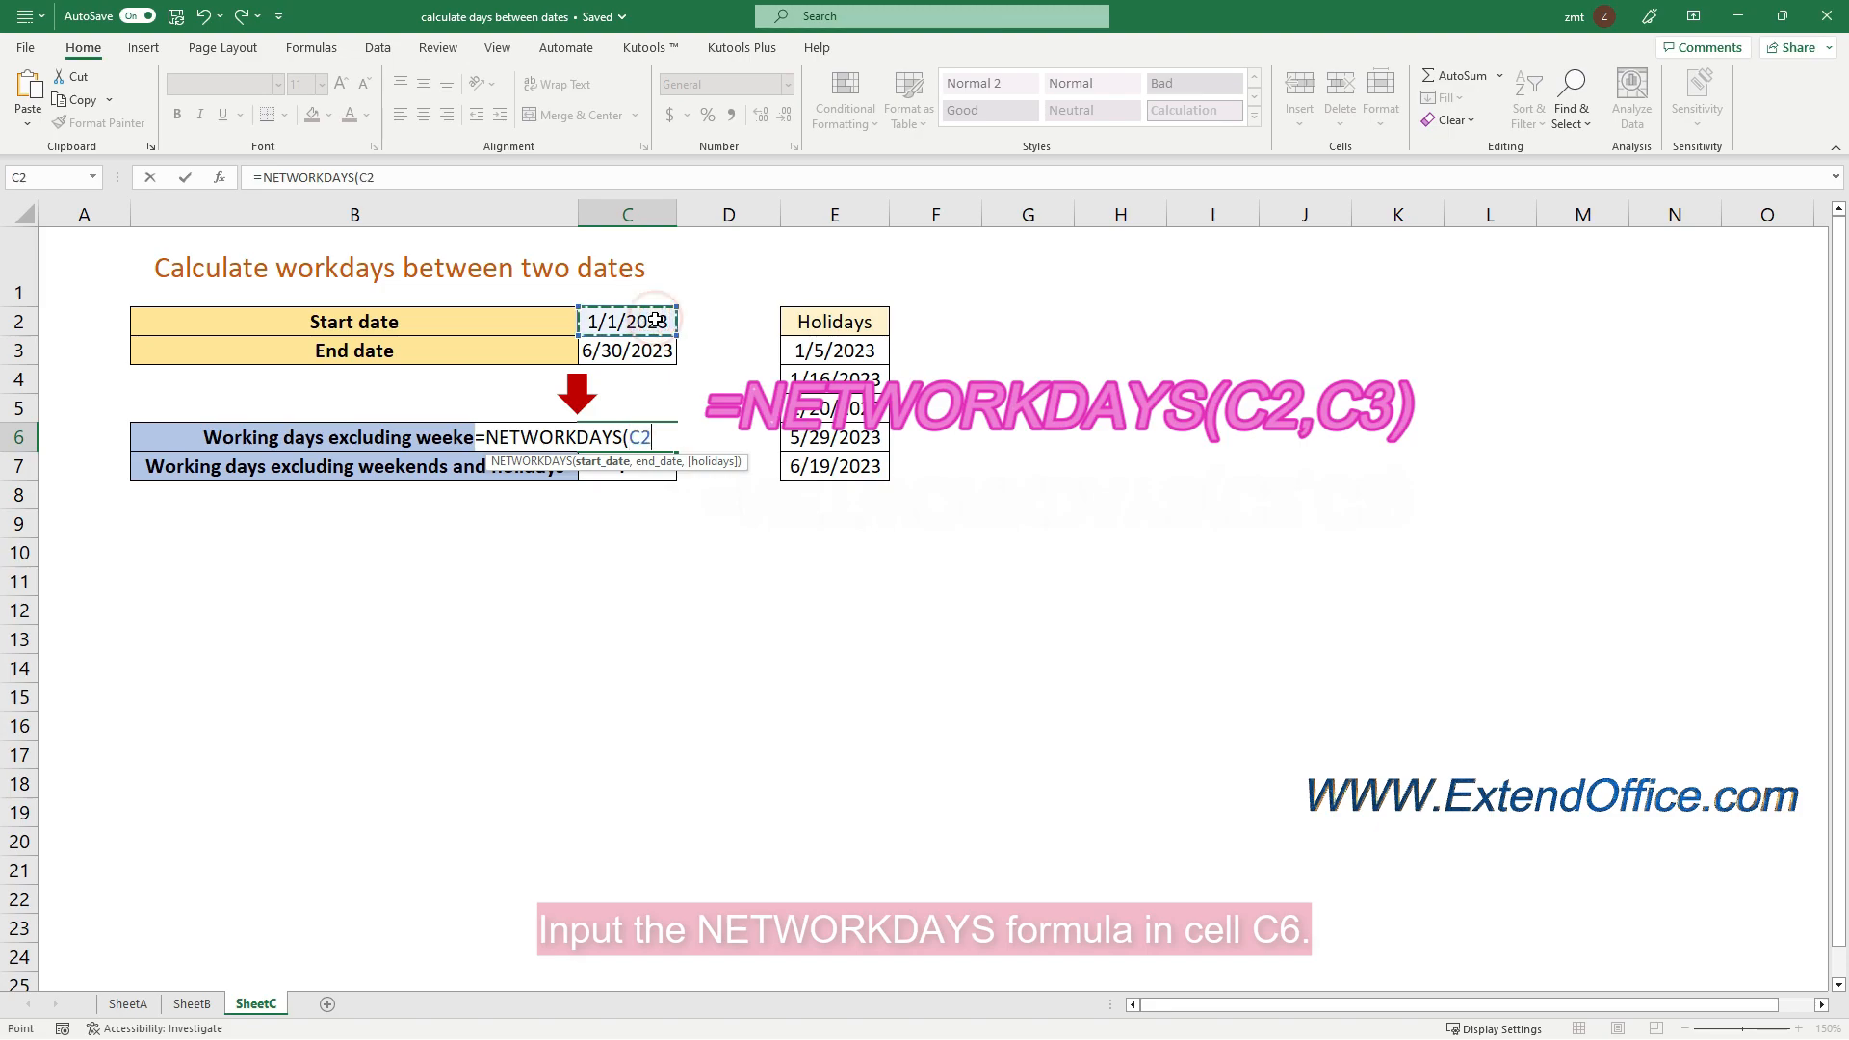
text(,)
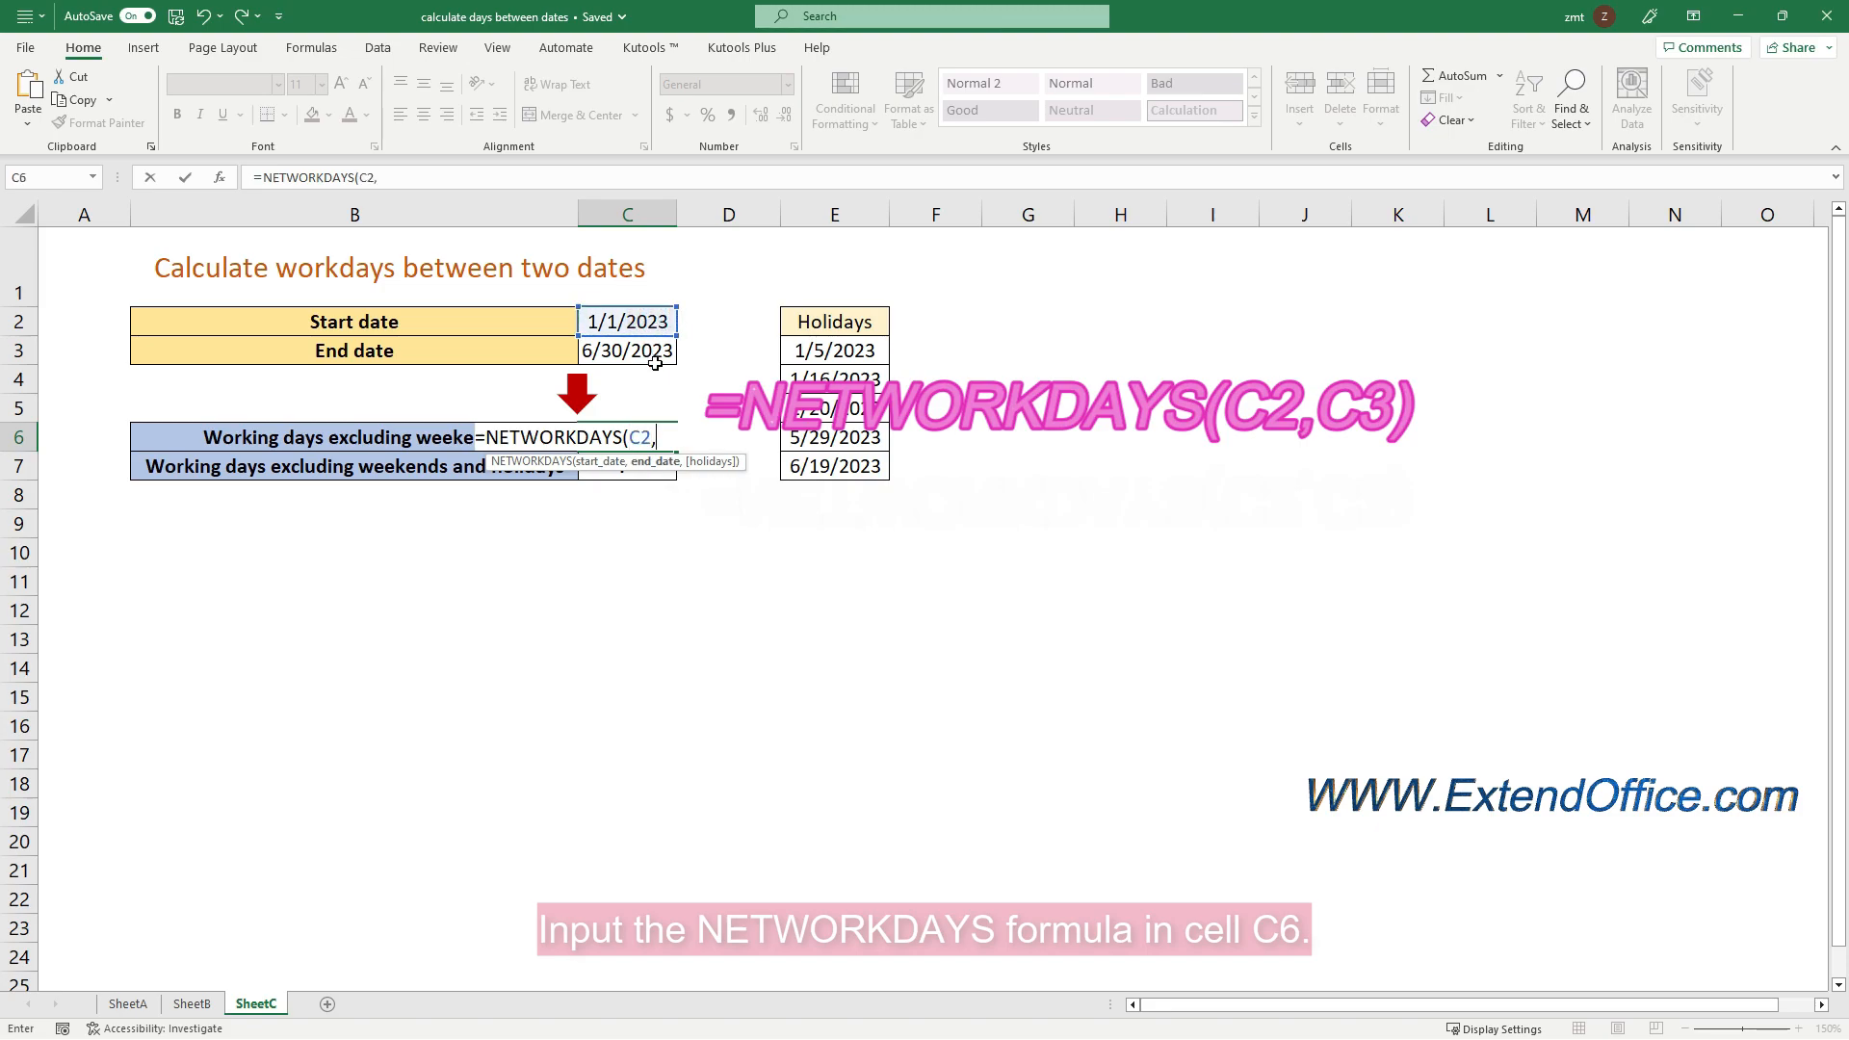
click(657, 351)
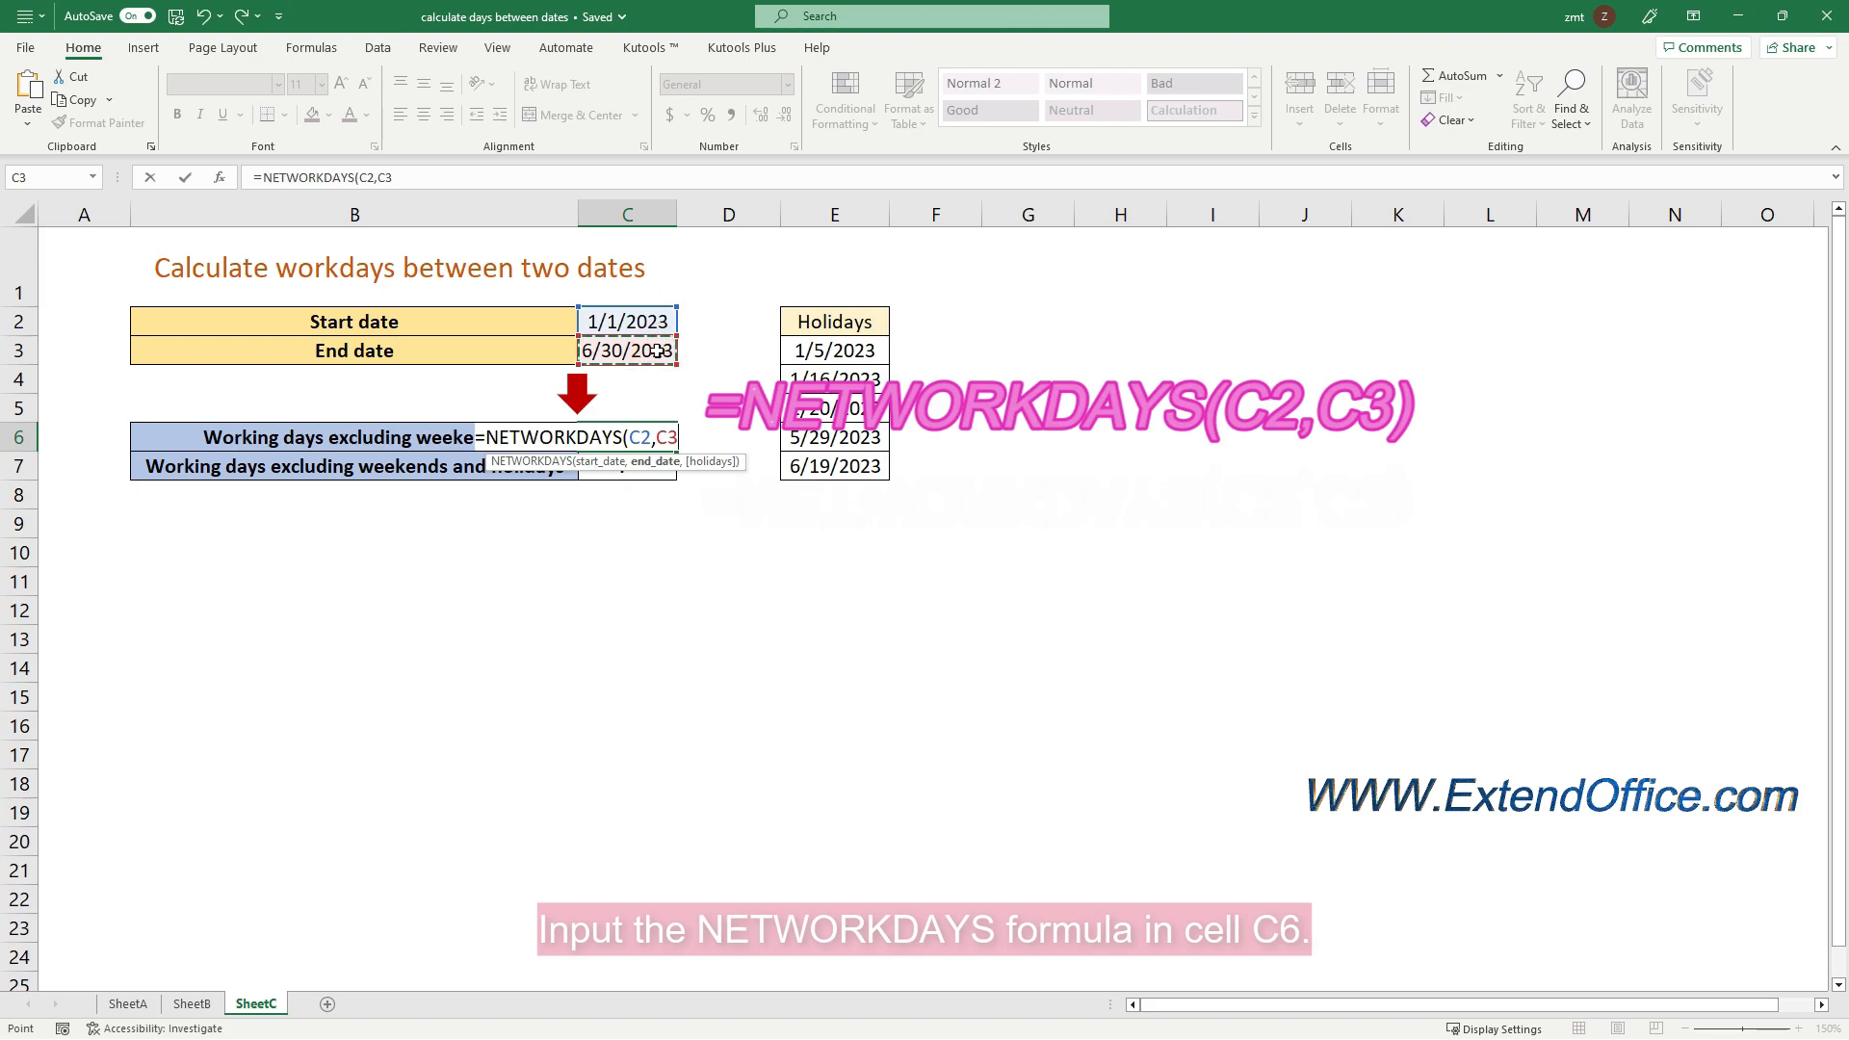
text())
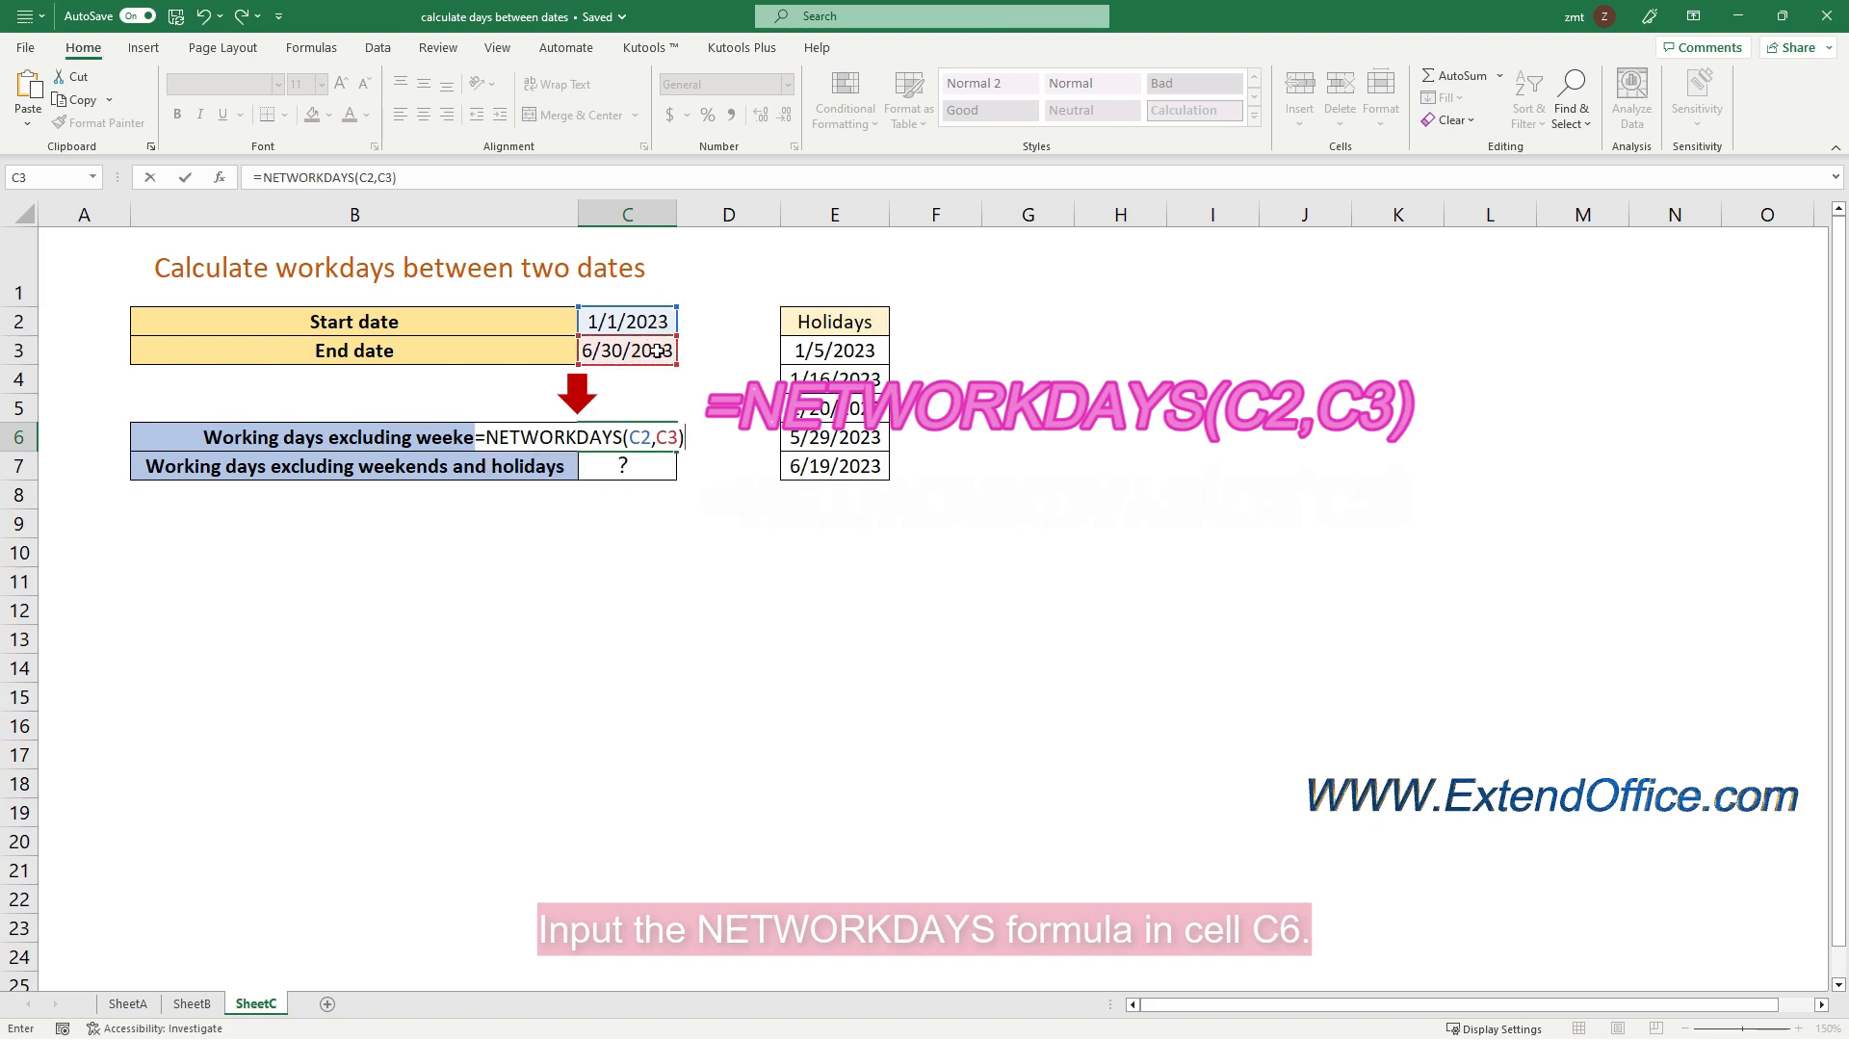
key(Return)
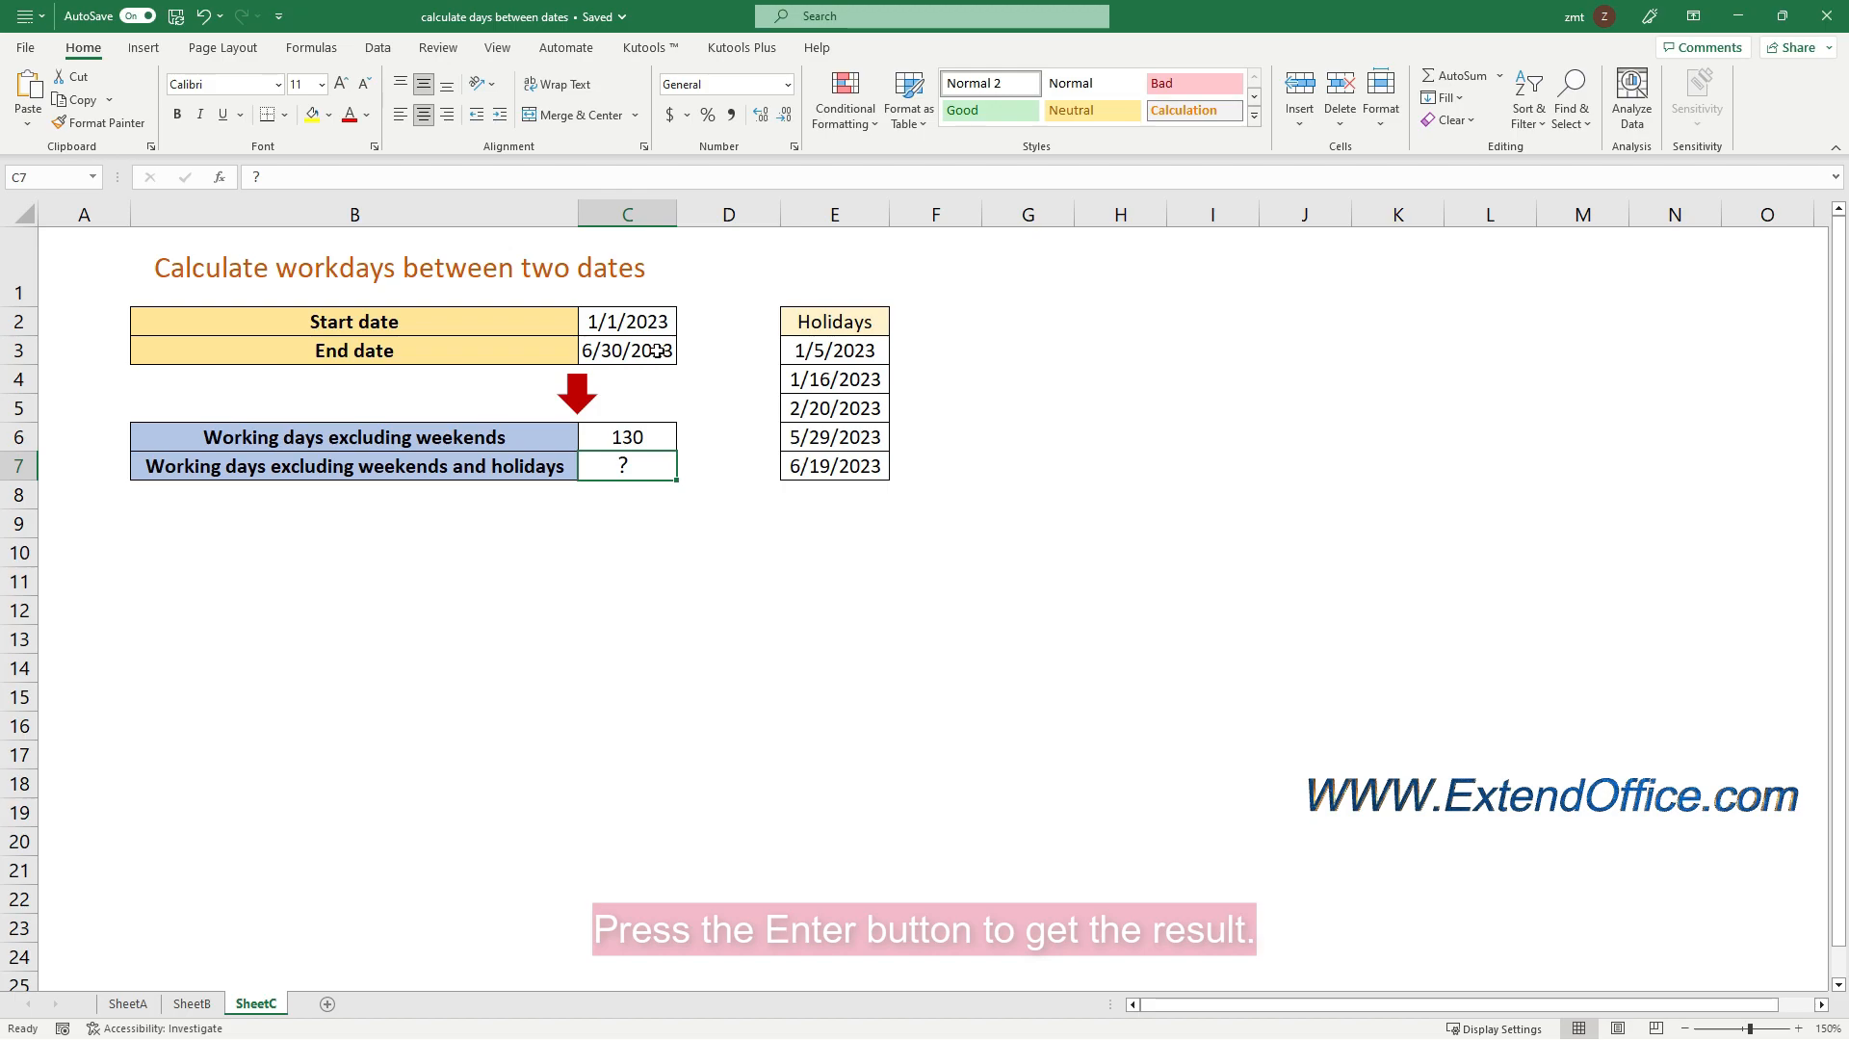
click(668, 431)
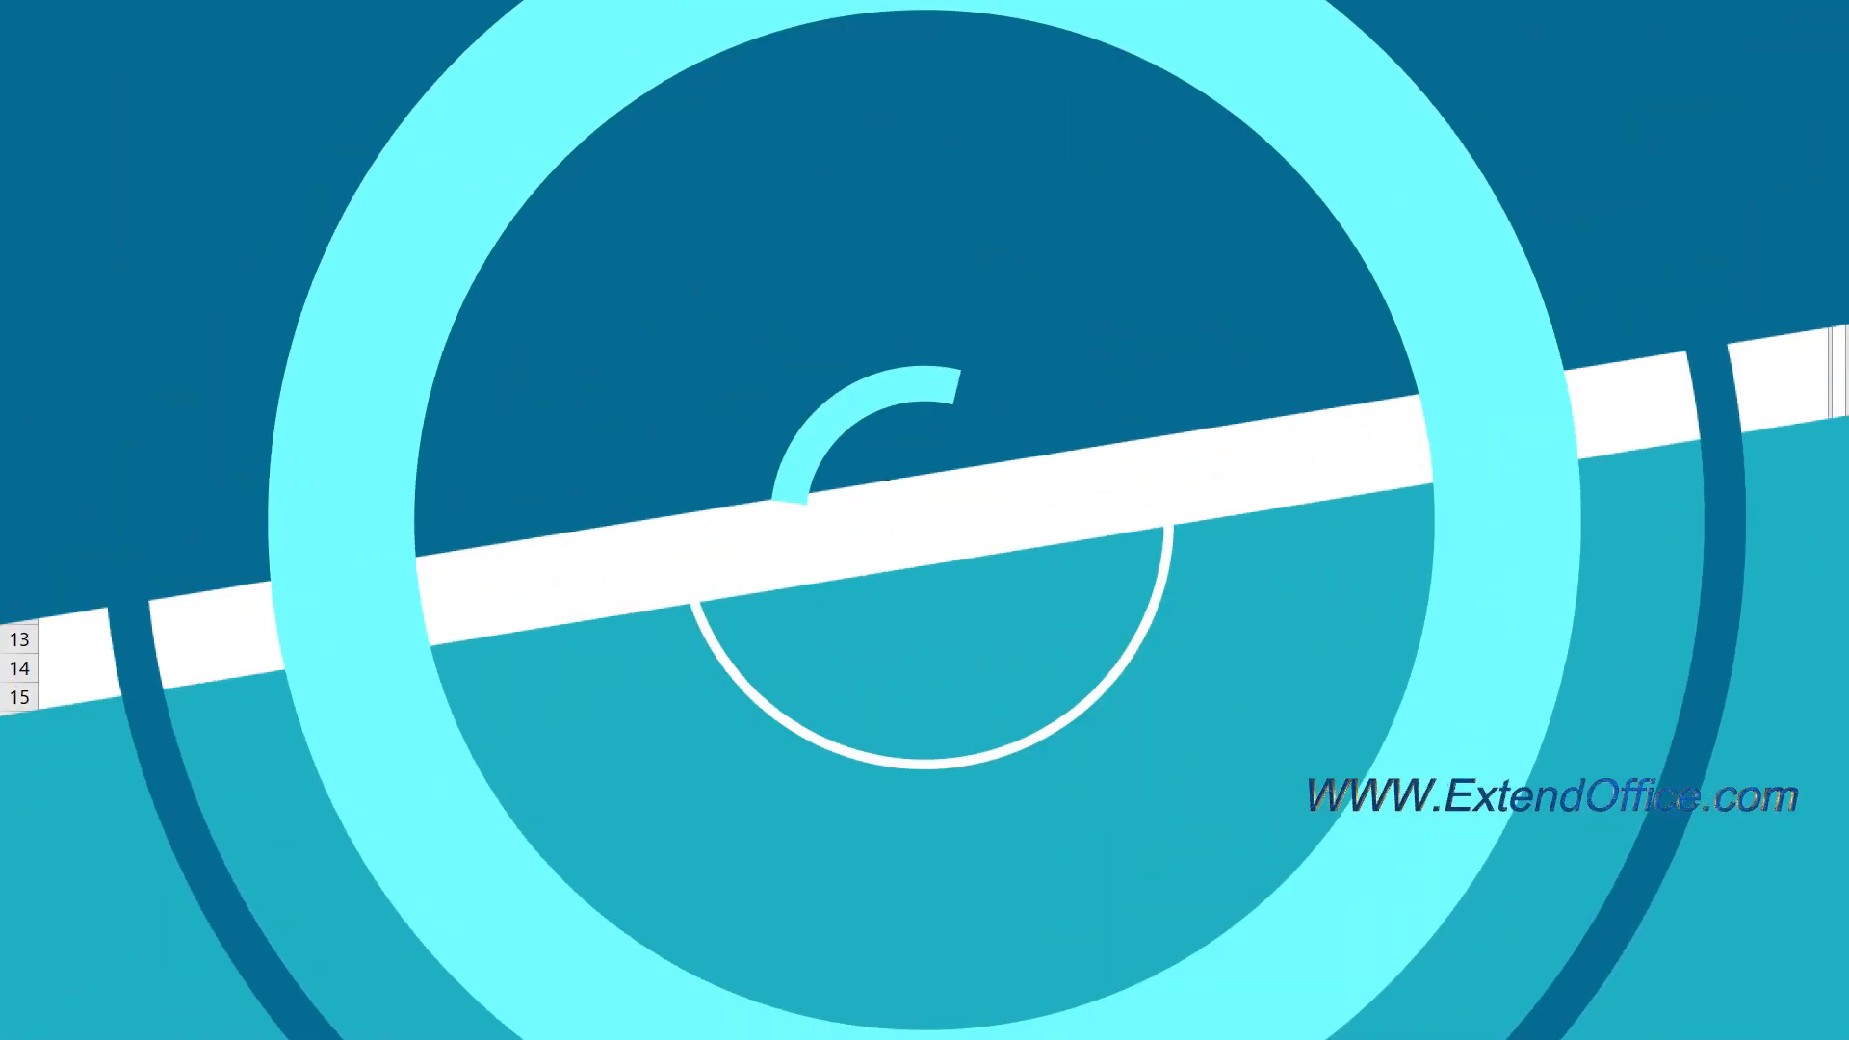
Enter the formula =NETWORKDAYS(C2,C3,E3:E7) in cell C7 to count the working days excluding weekends and the listed holidays
click(662, 470)
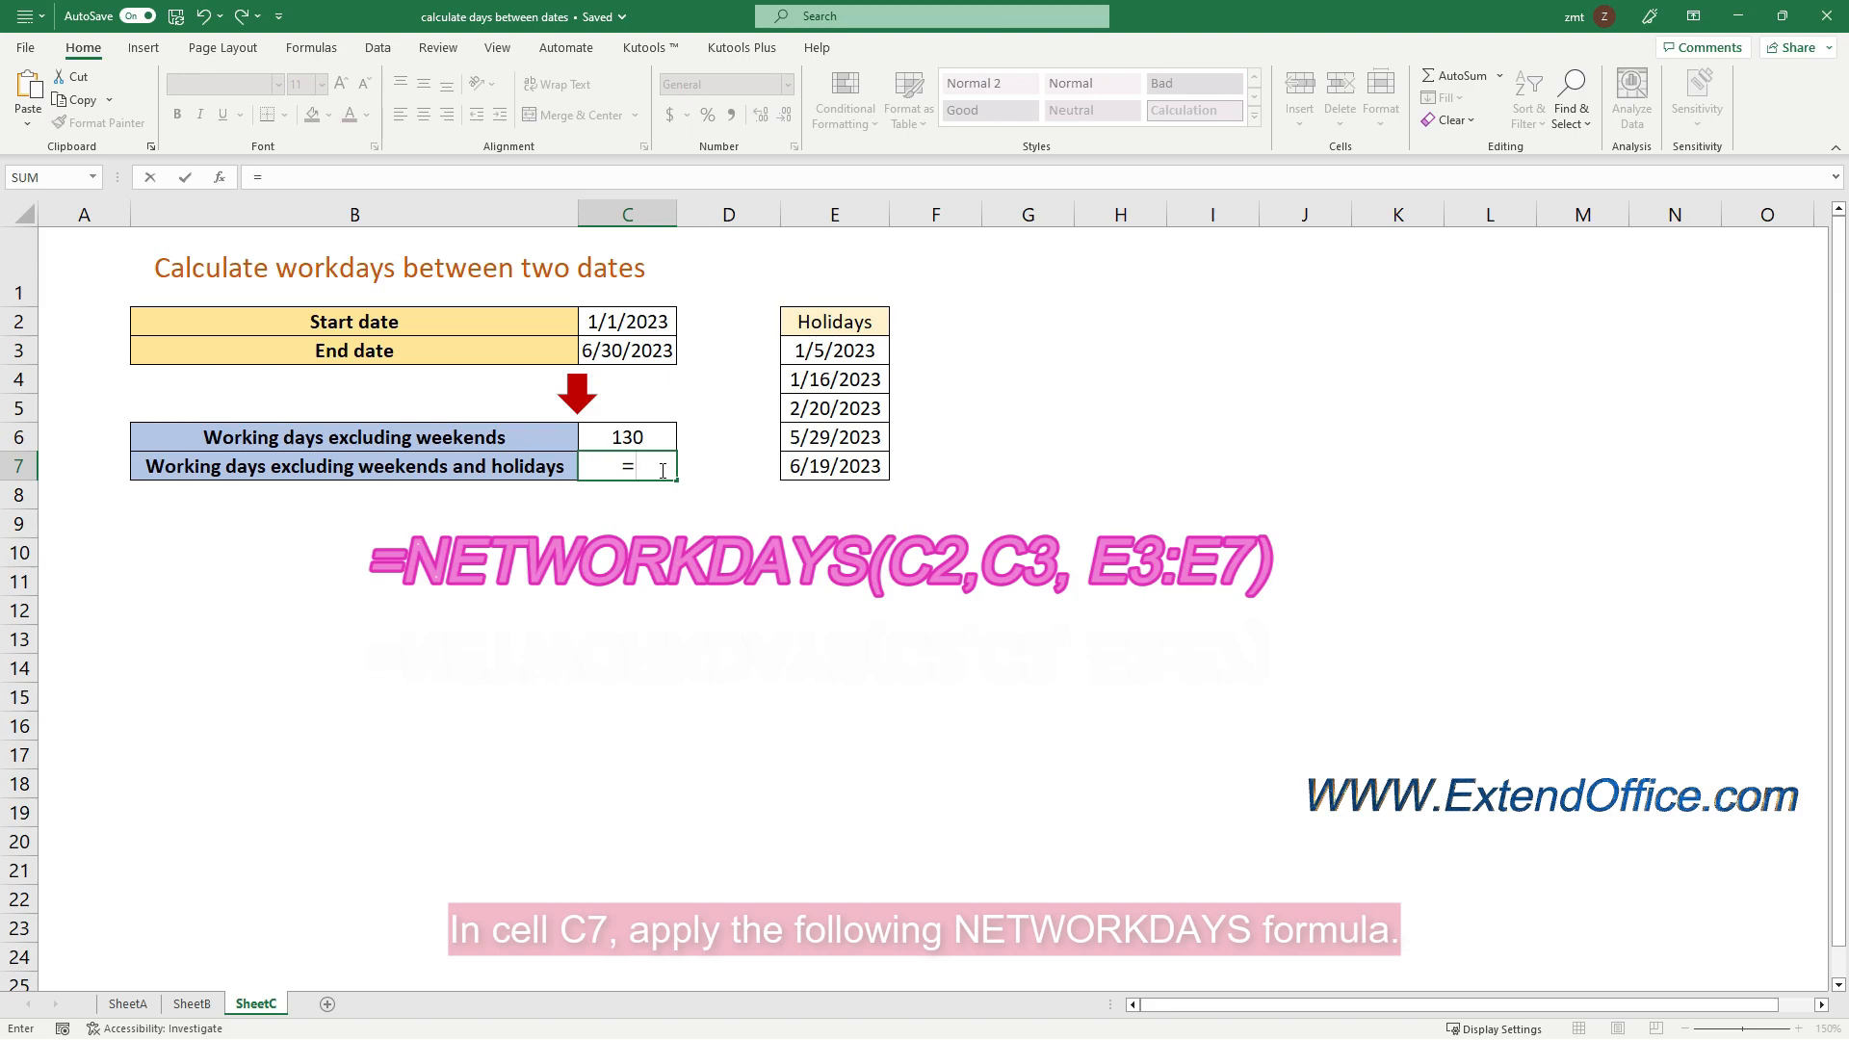
text(NET)
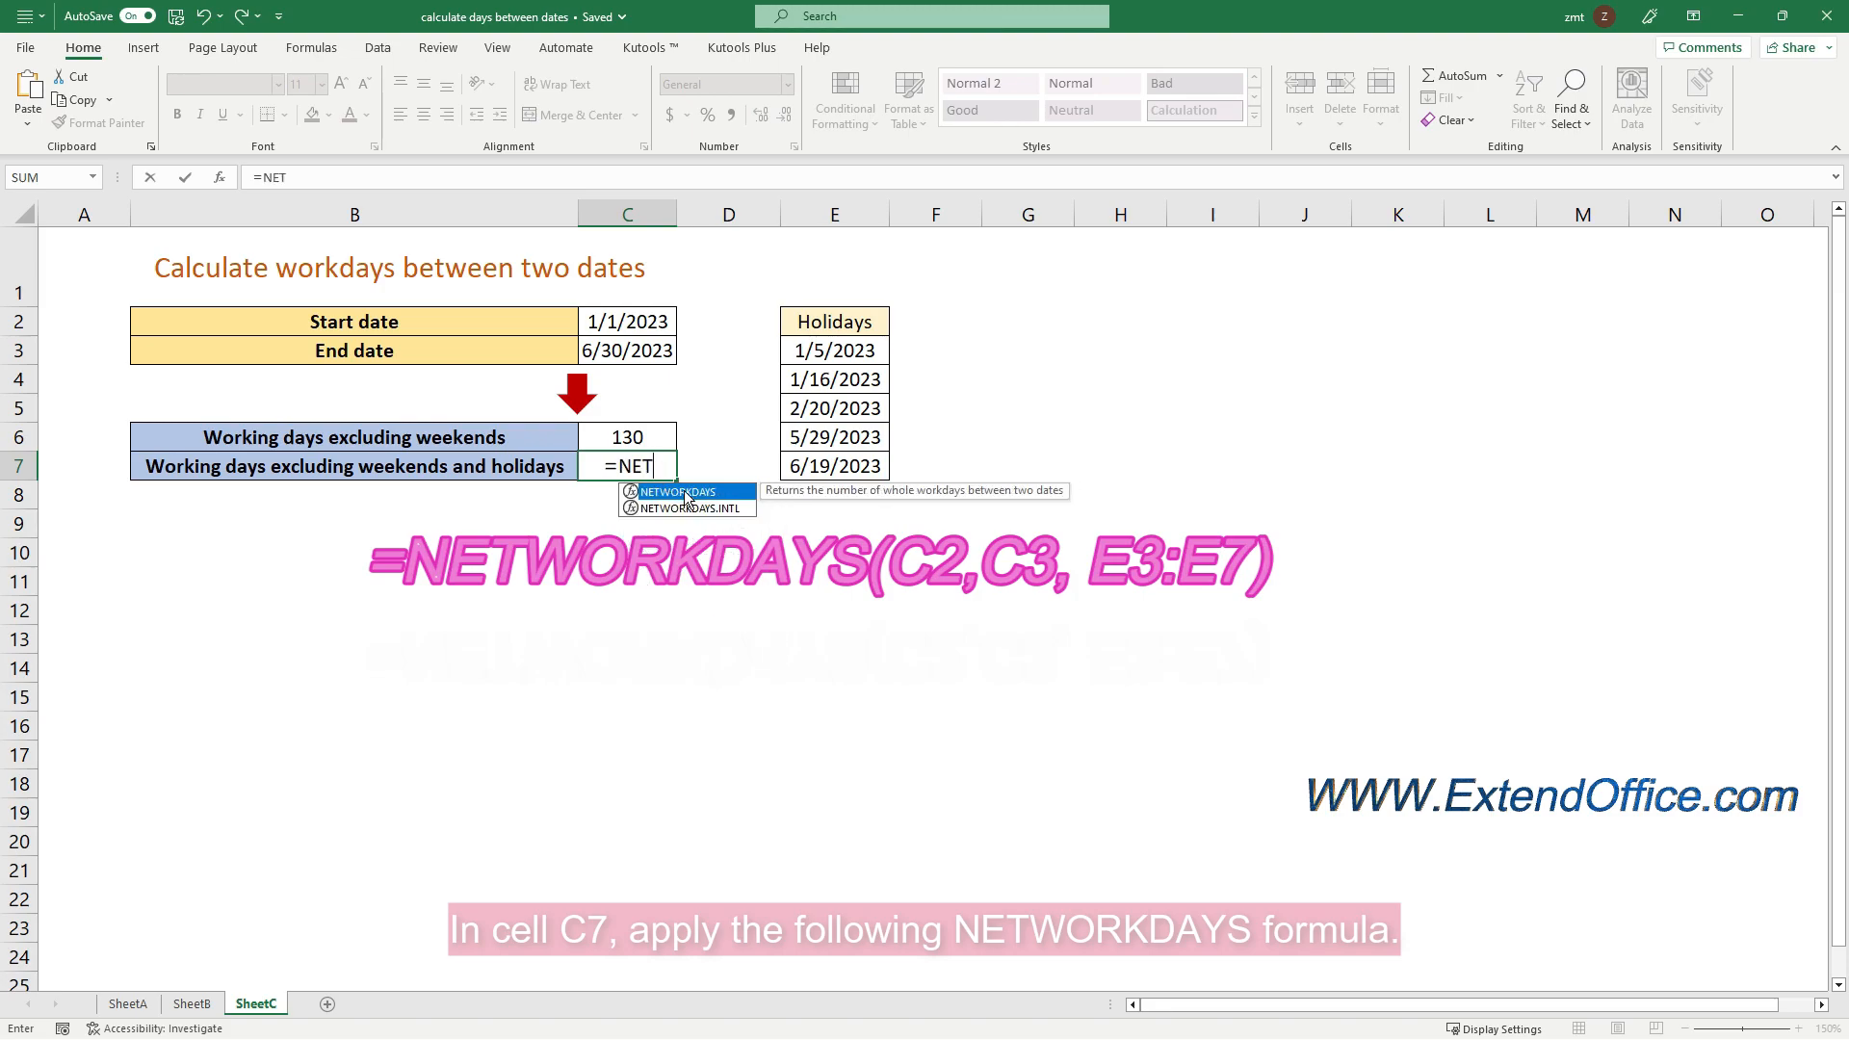
double_click(684, 491)
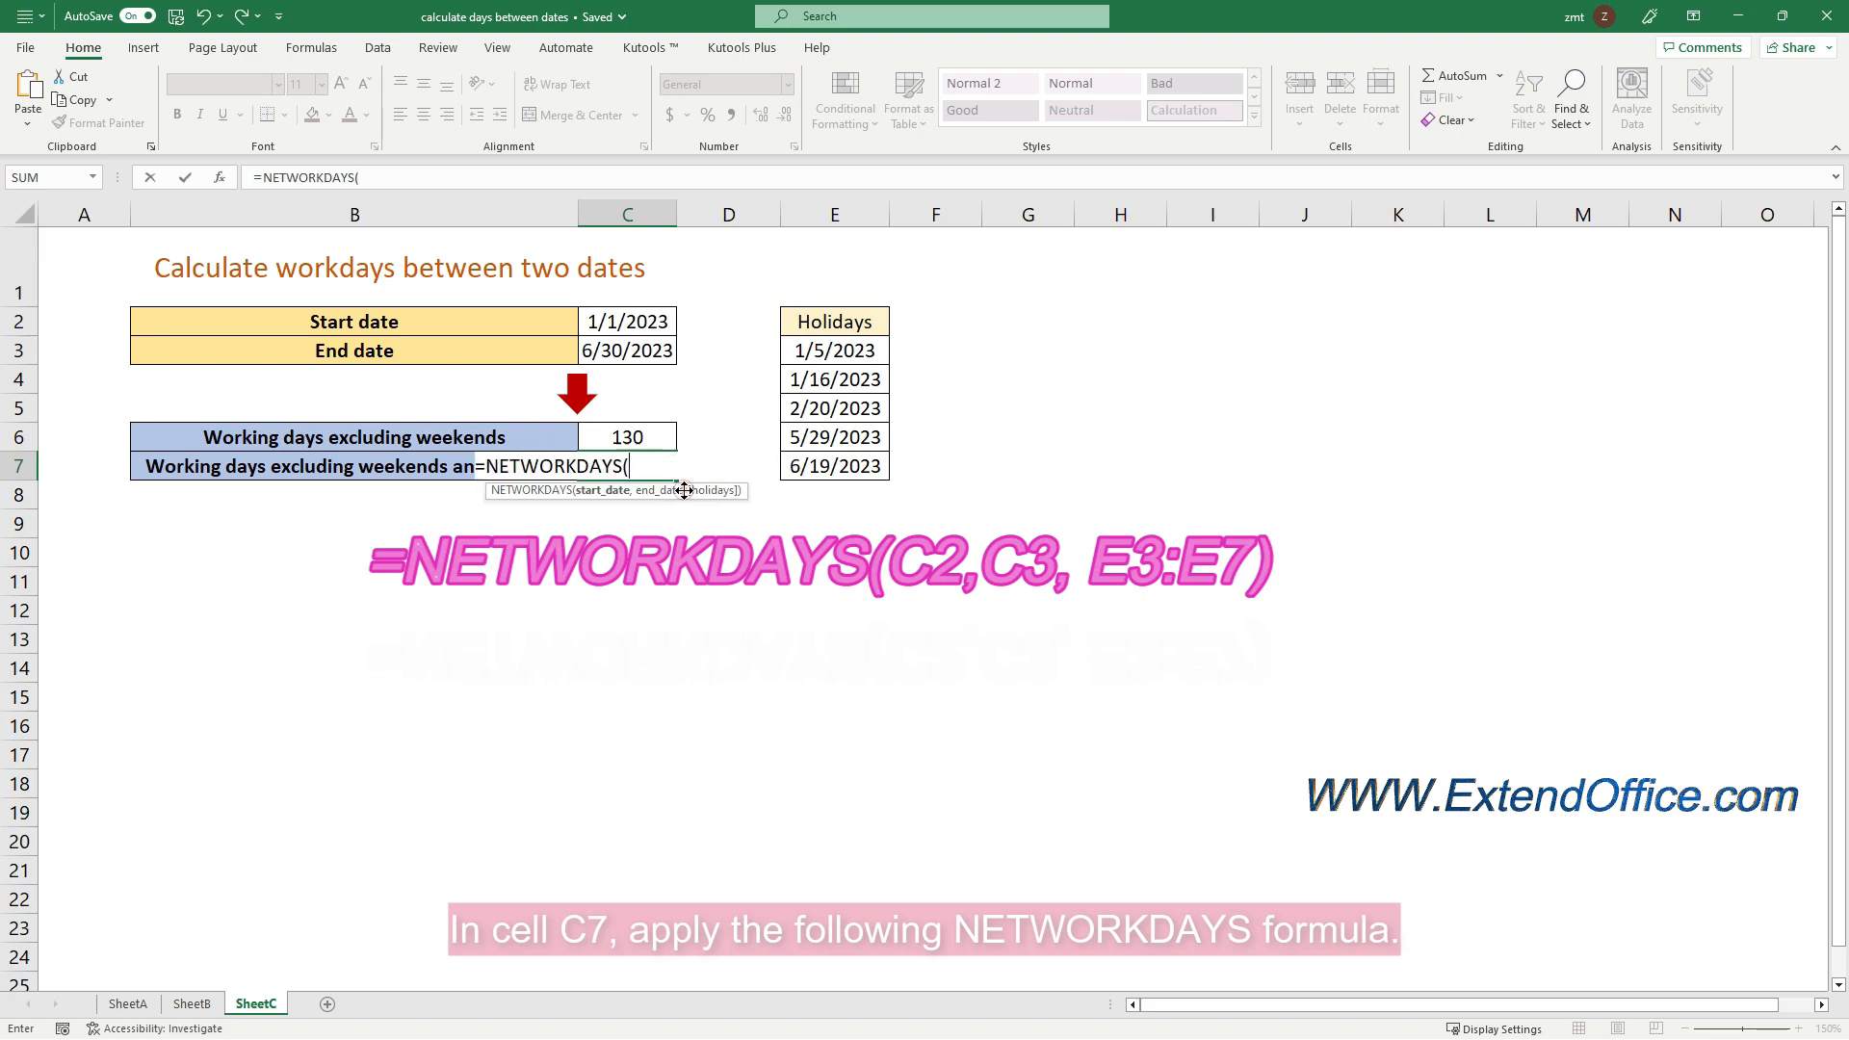
click(639, 310)
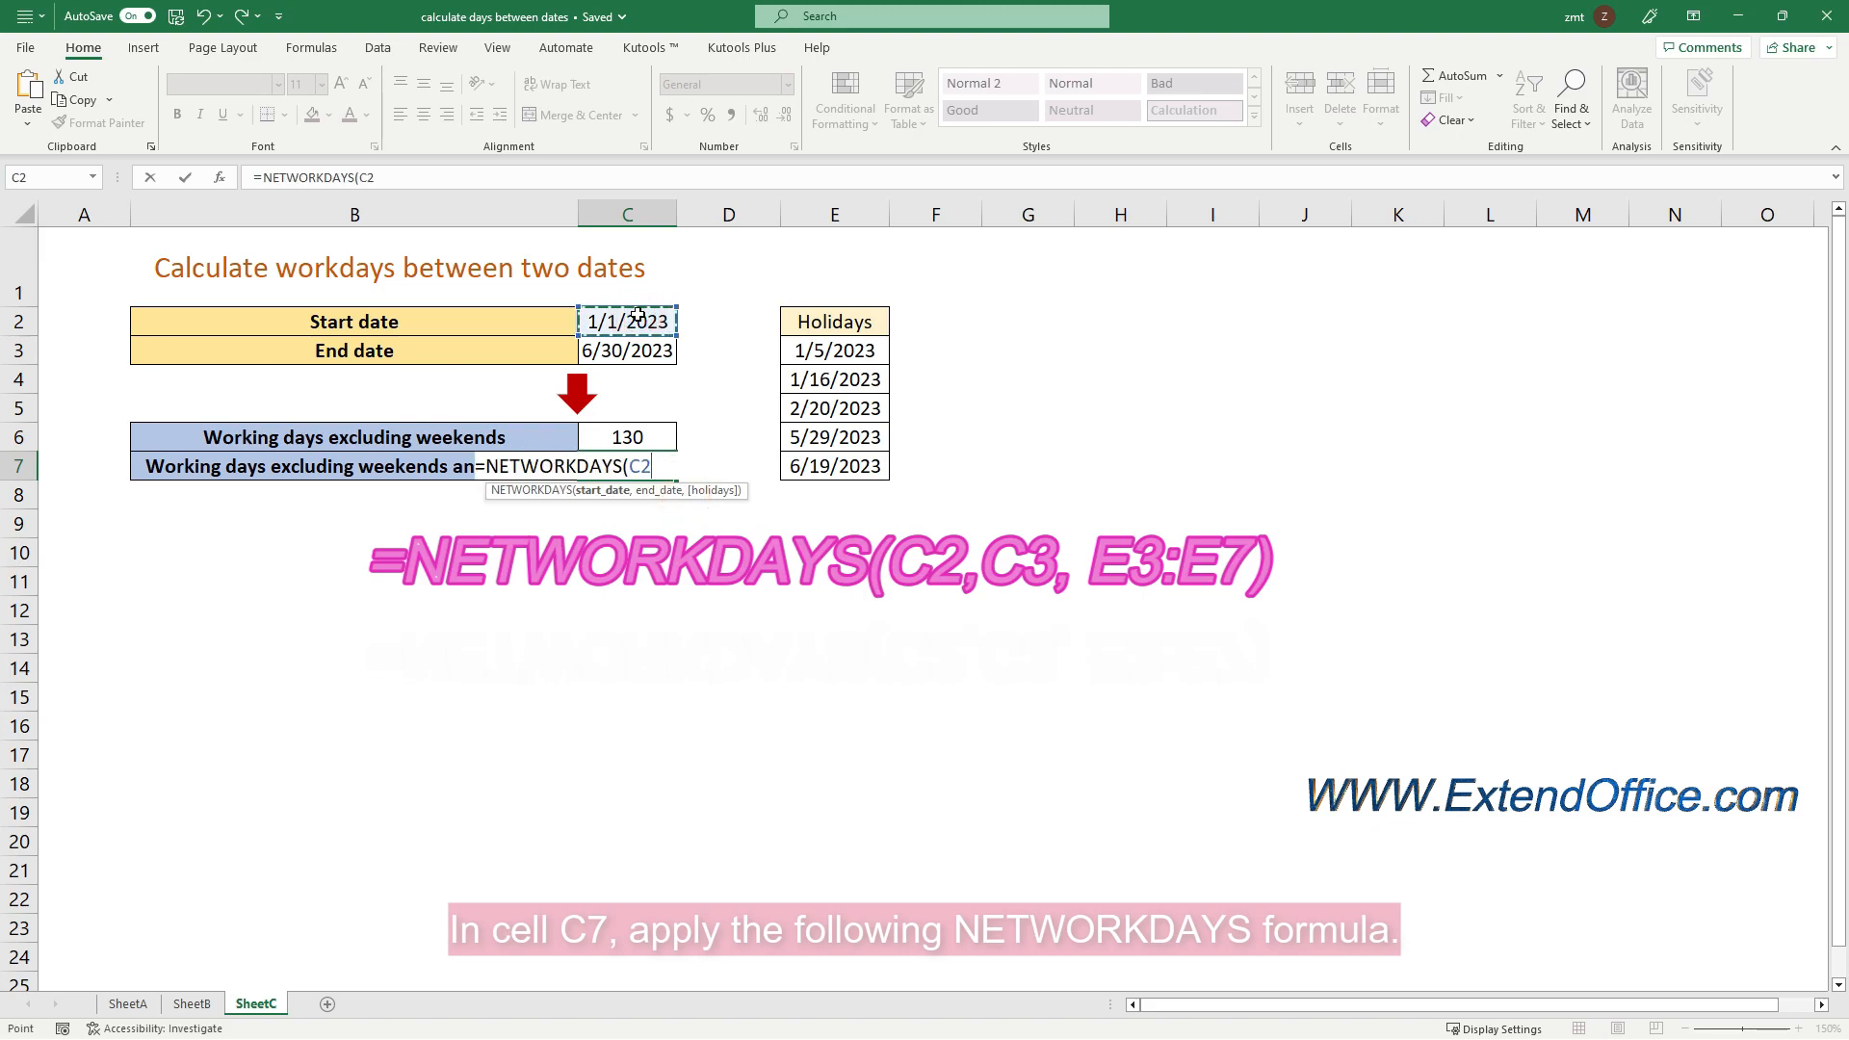
text(,)
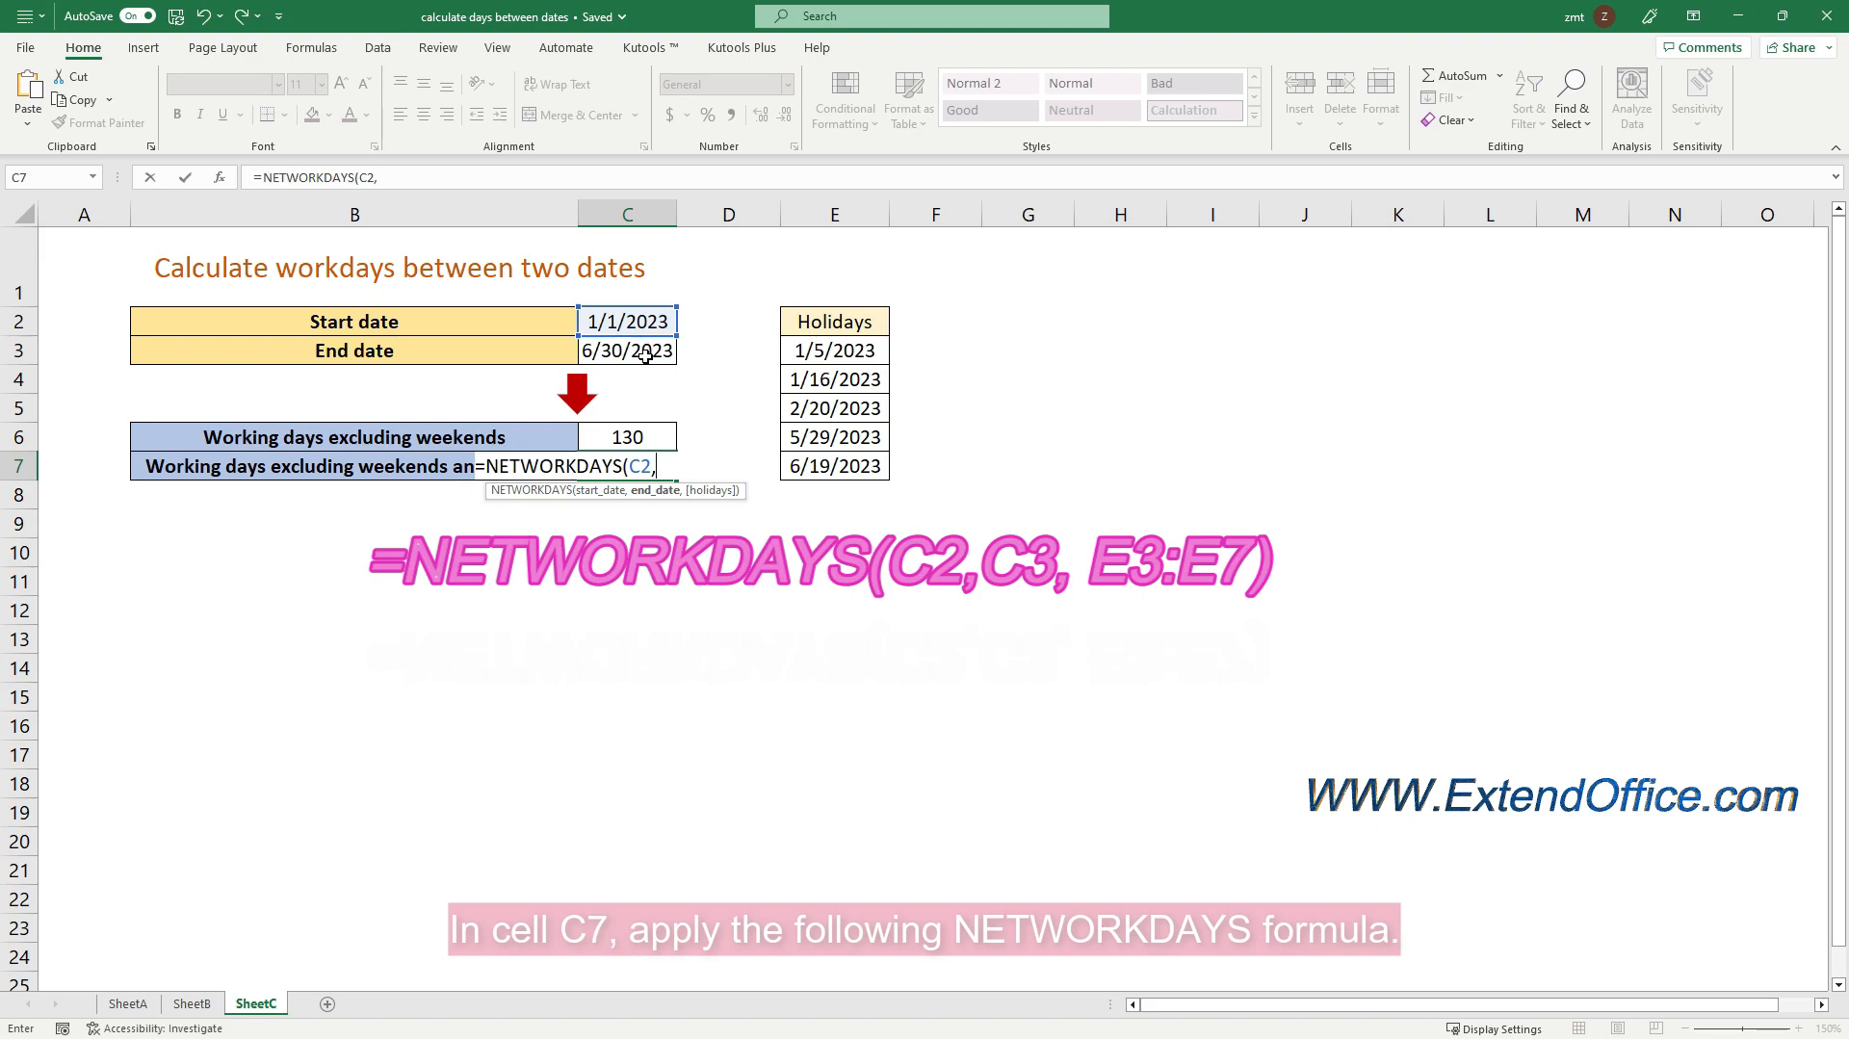
click(646, 355)
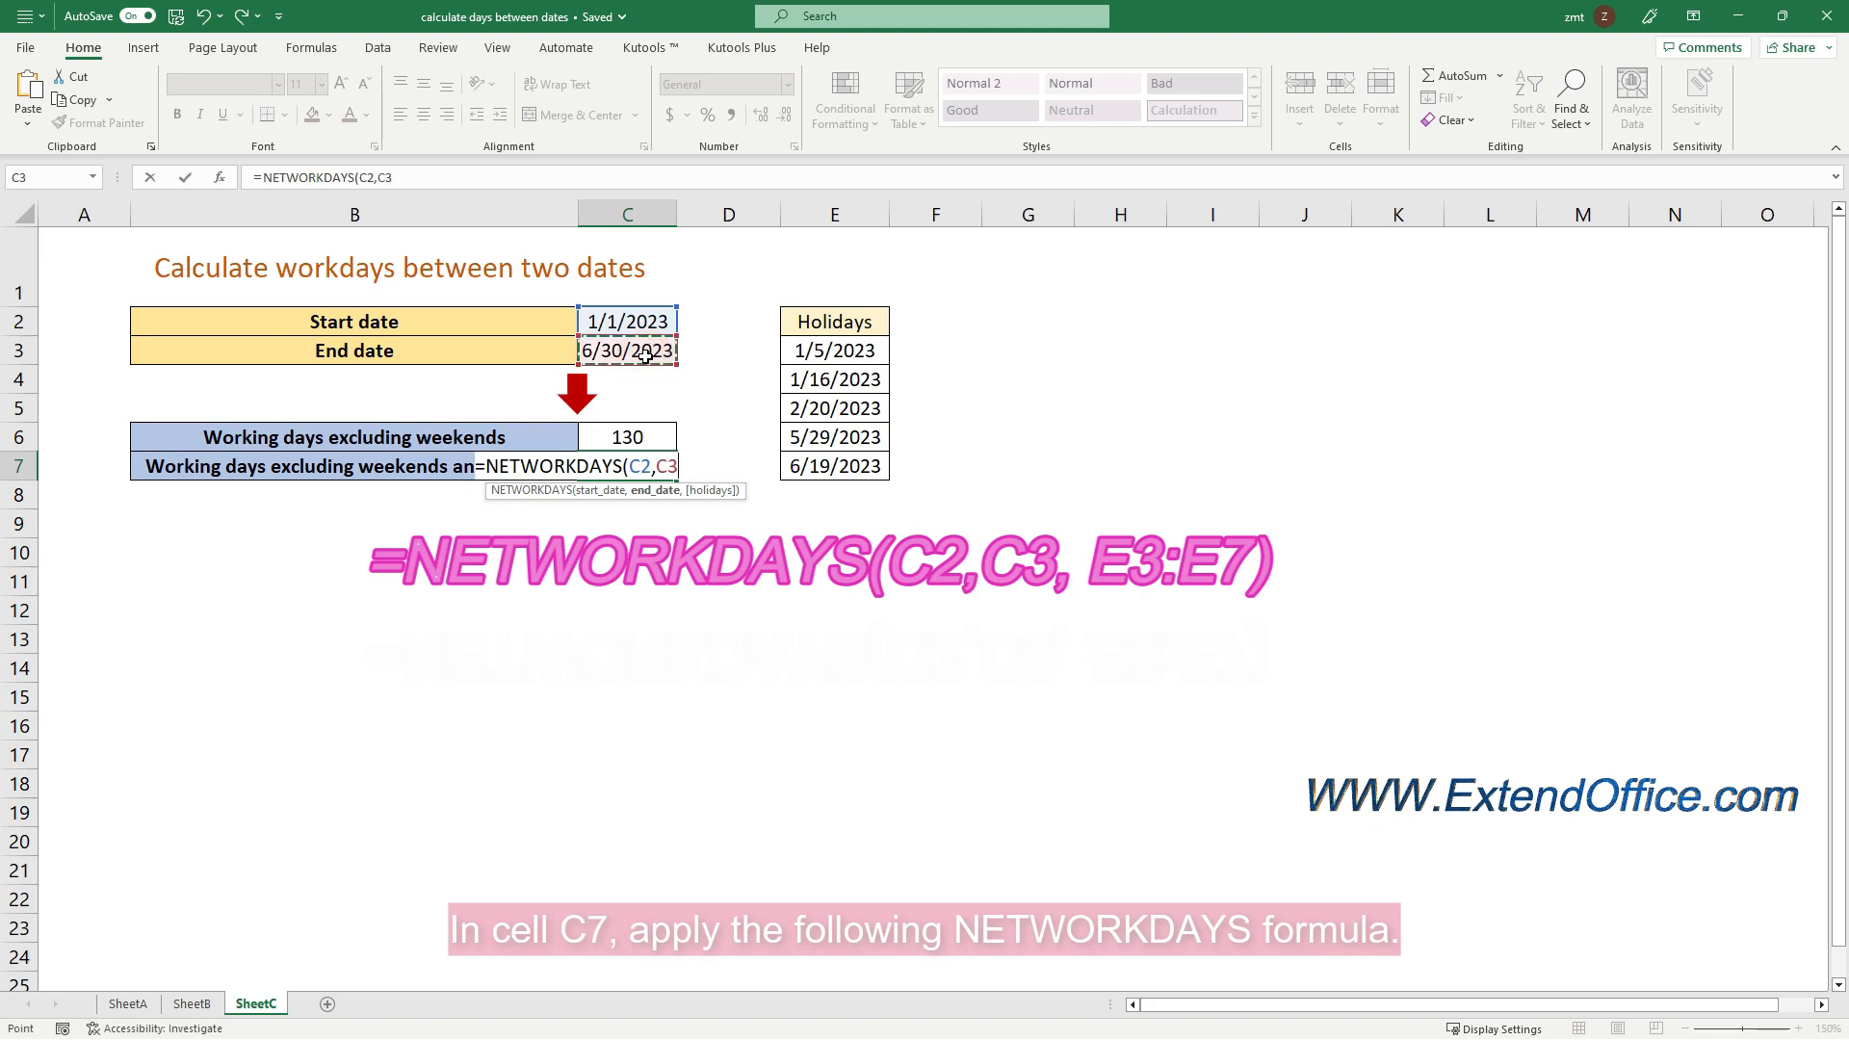
text(,)
drag(843, 349, 846, 469)
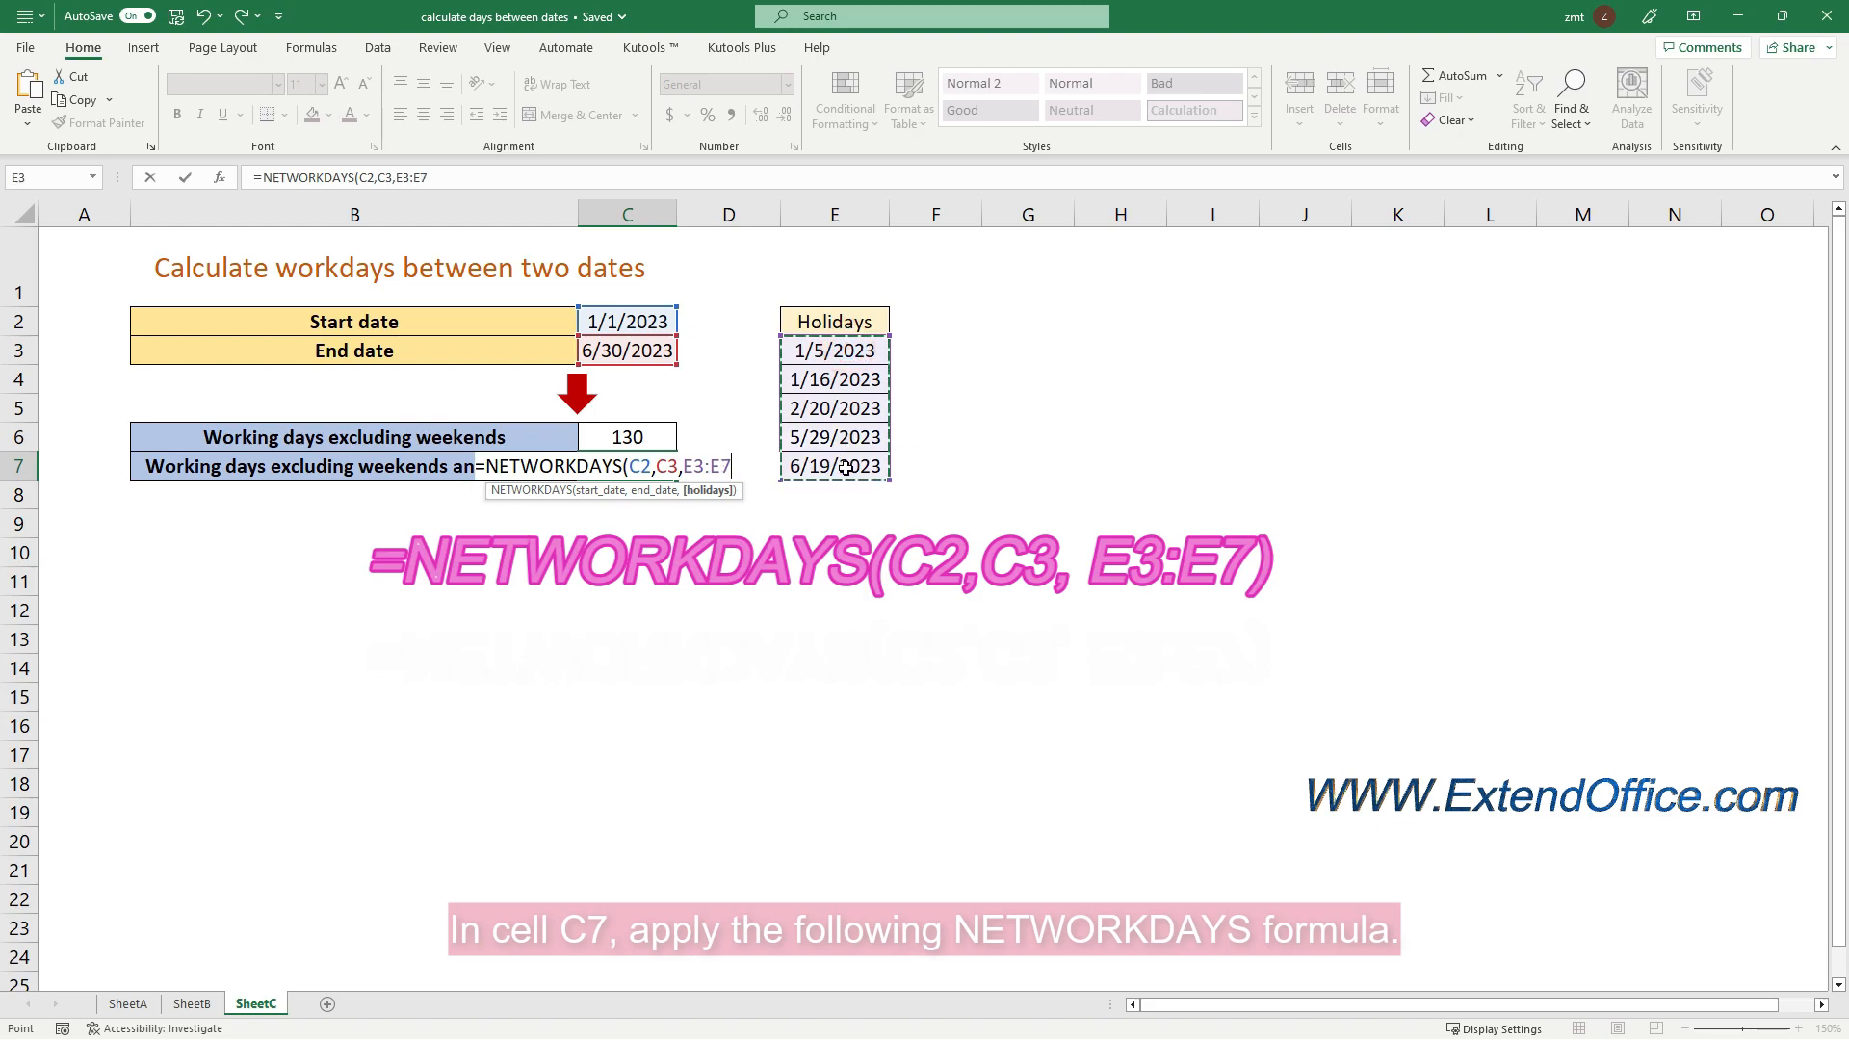
text())
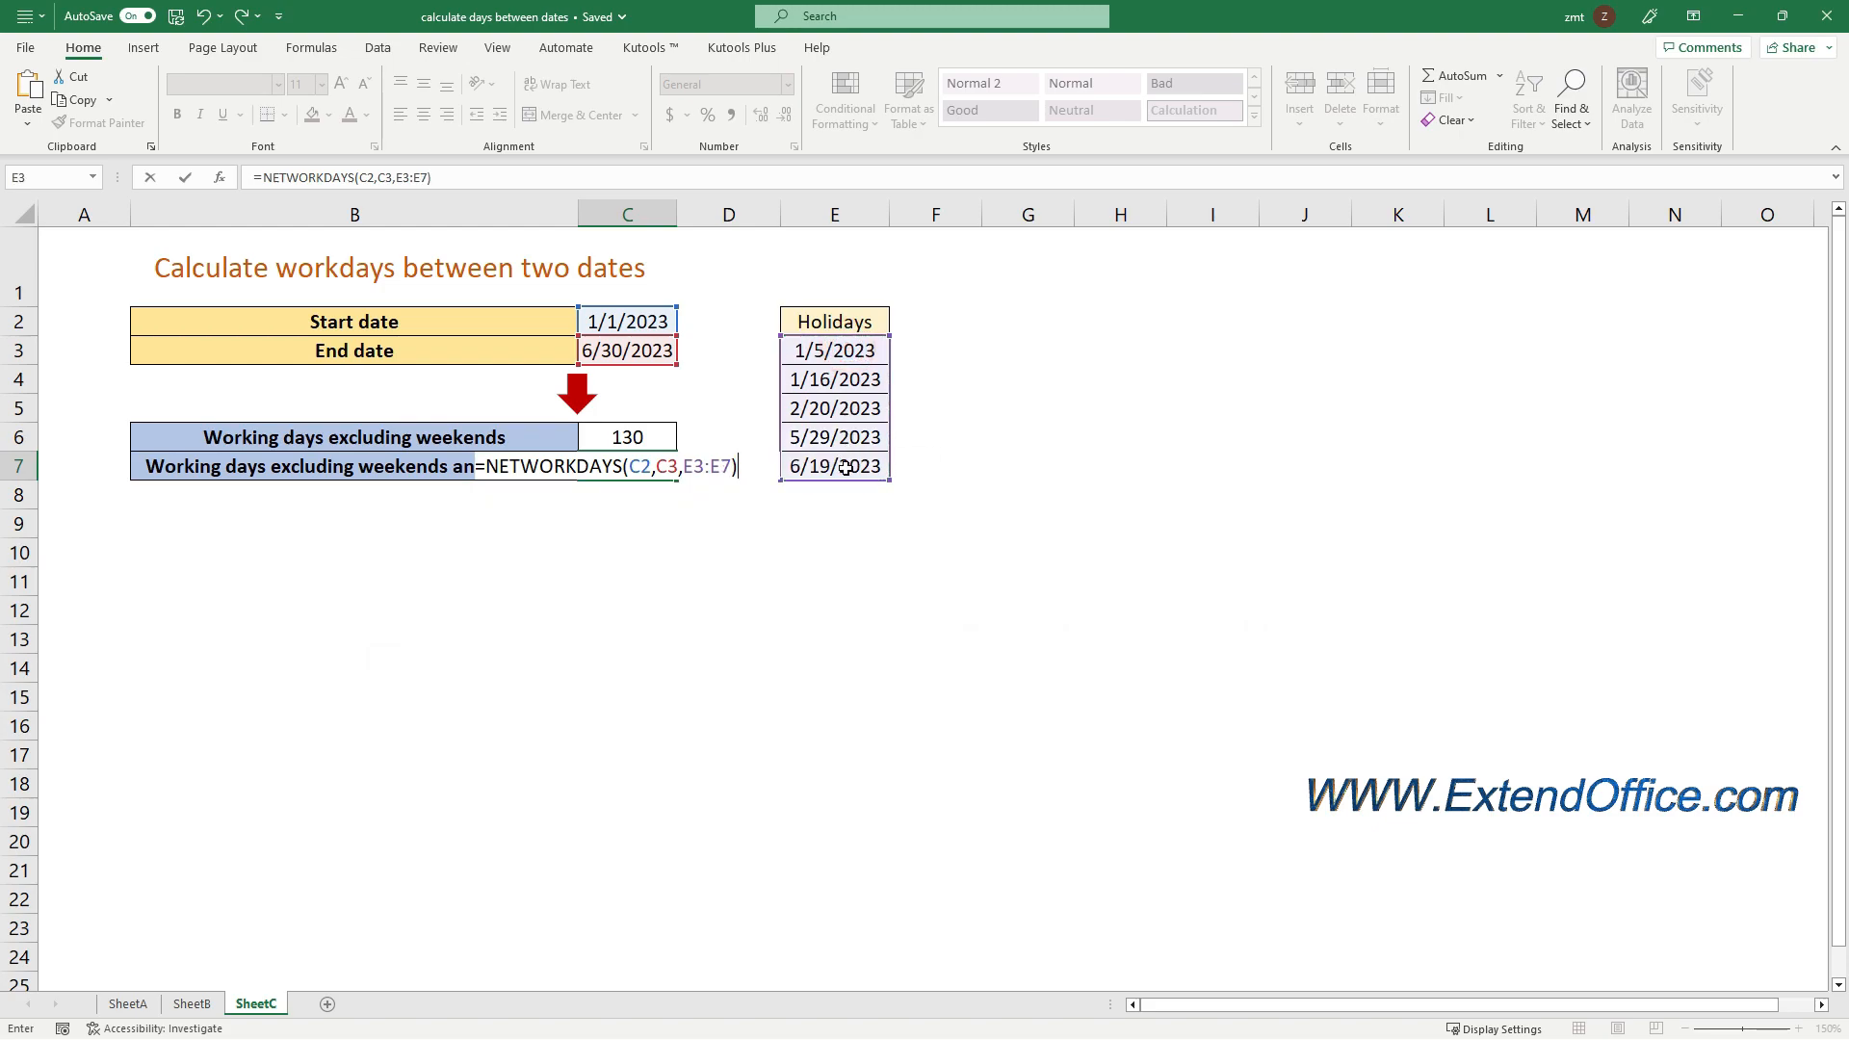
key(Return)
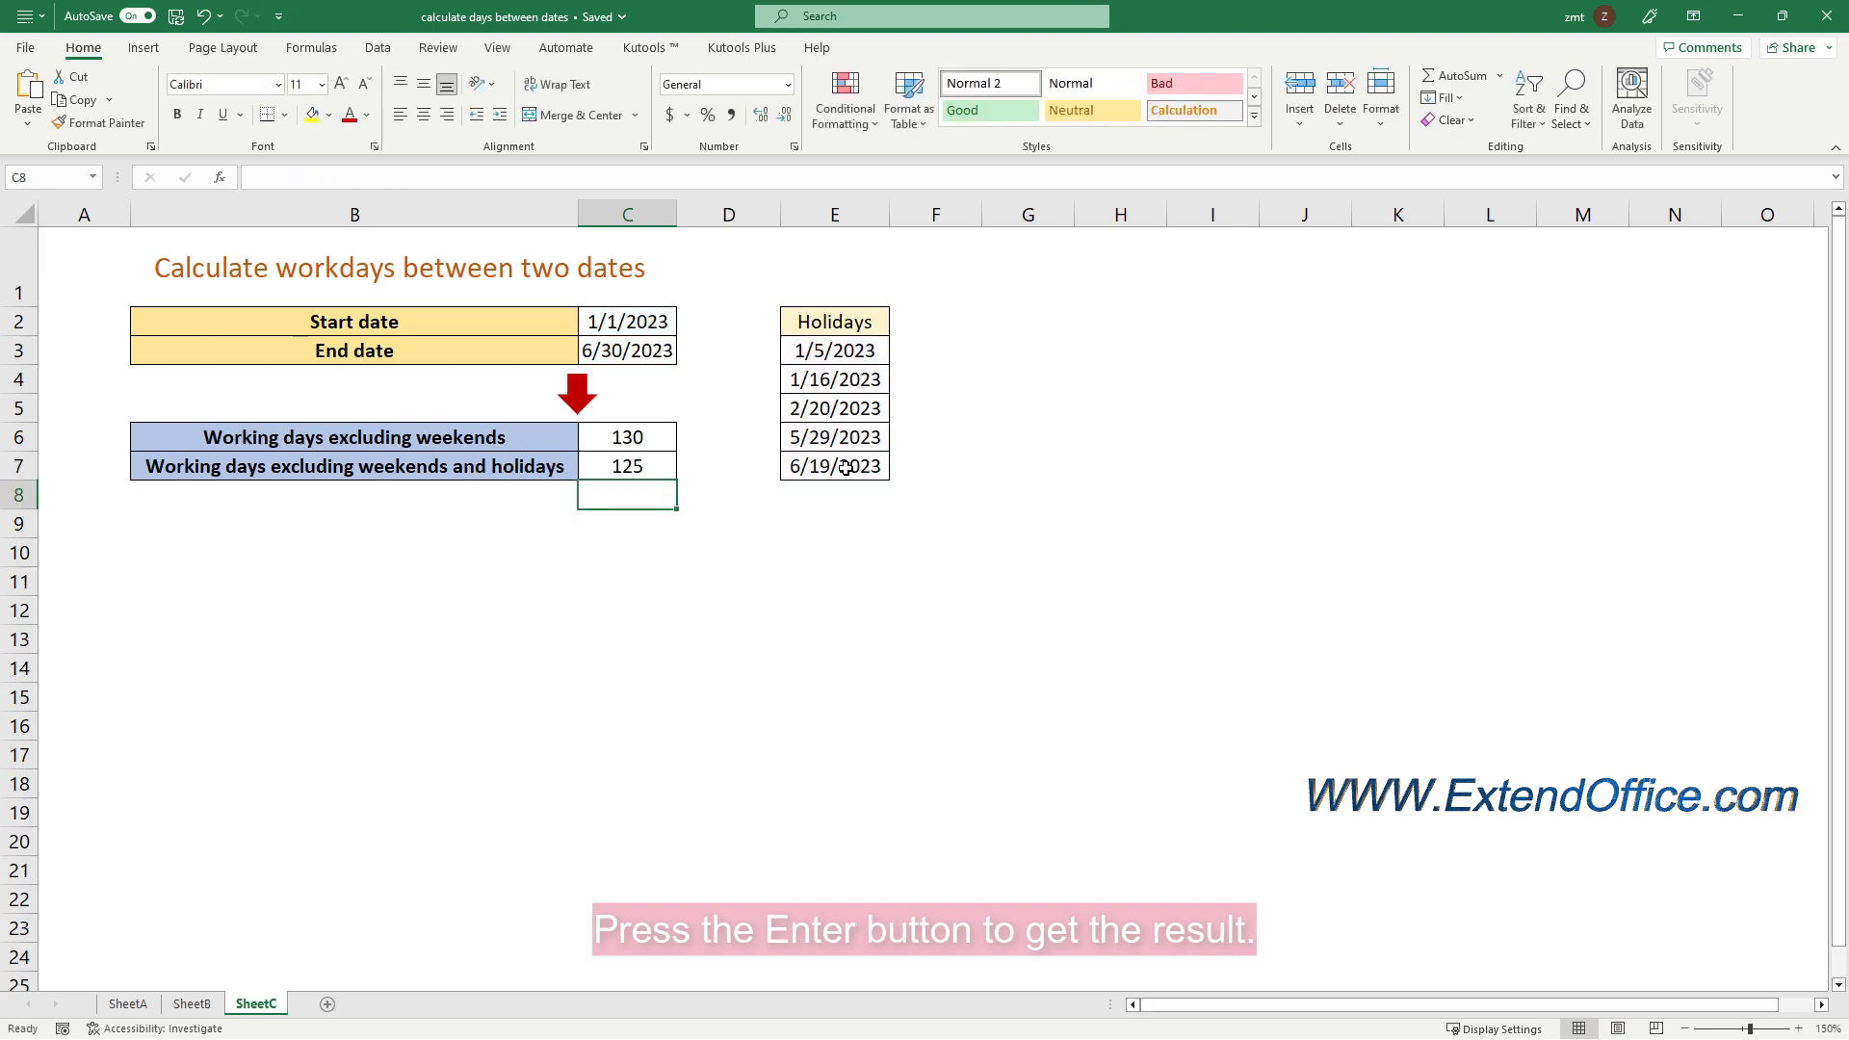
click(648, 463)
key(ctrl+c)
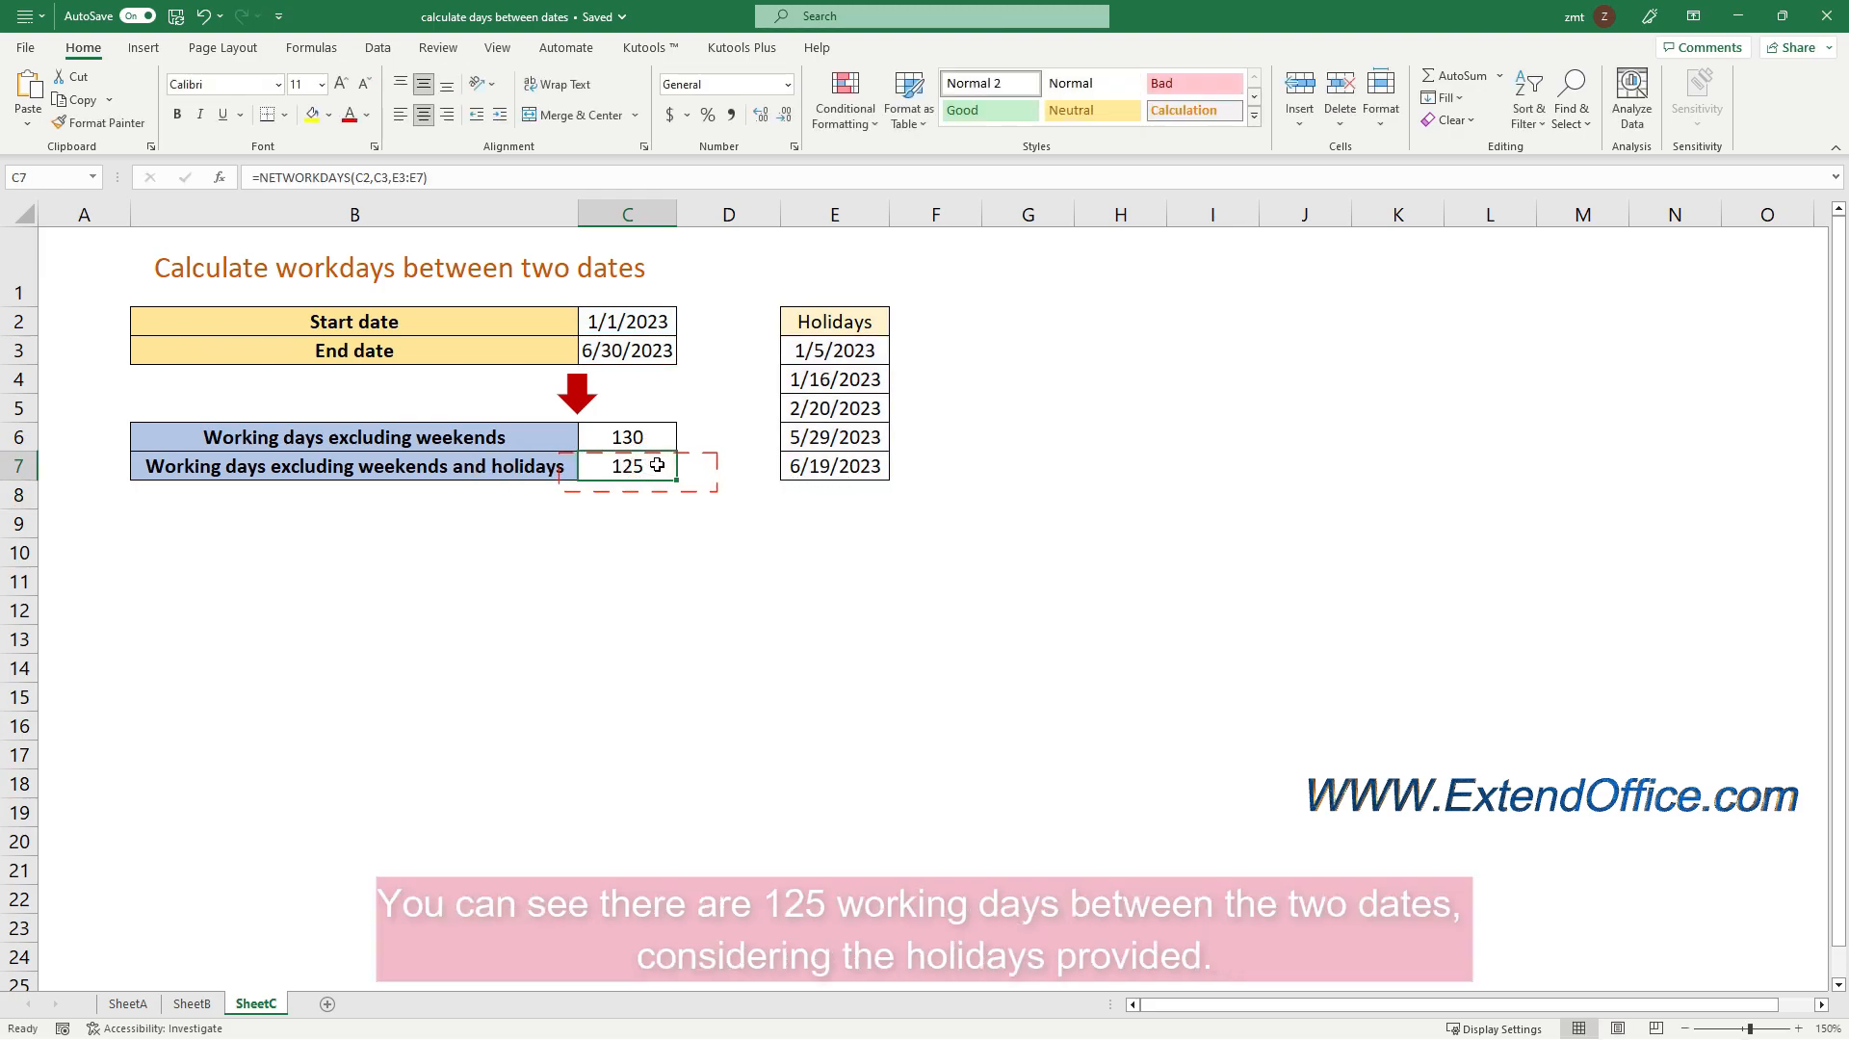